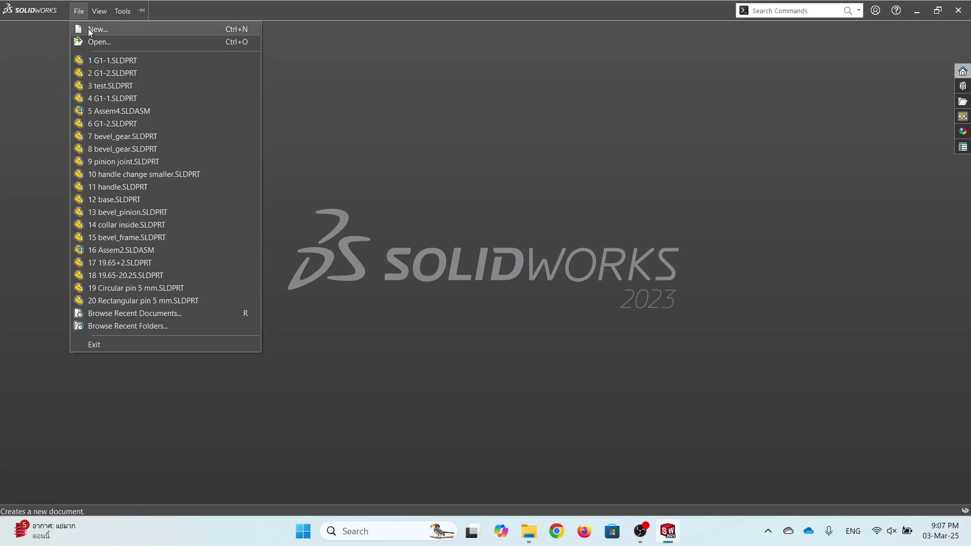
Open G1-1.stl from the Scanned files folder, importing it as a graphics body in millimetres.
{"action": "left_click", "coordinate": [92, 41]}
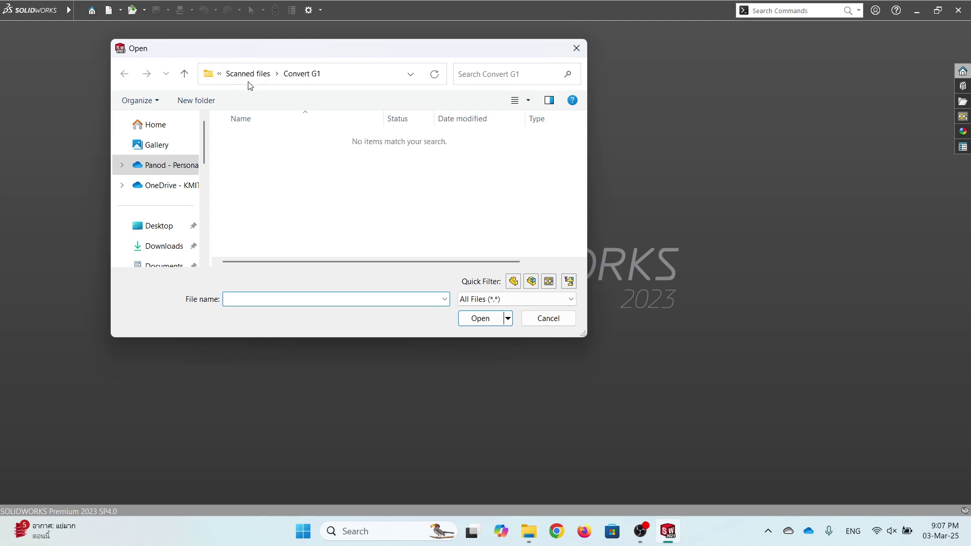
{"action": "left_click", "coordinate": [251, 82]}
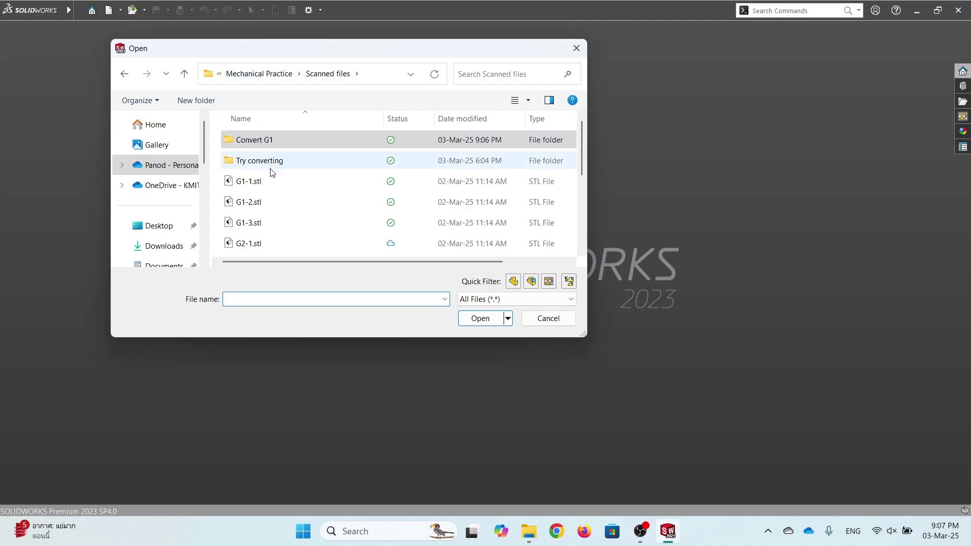
{"action": "left_click", "coordinate": [250, 186]}
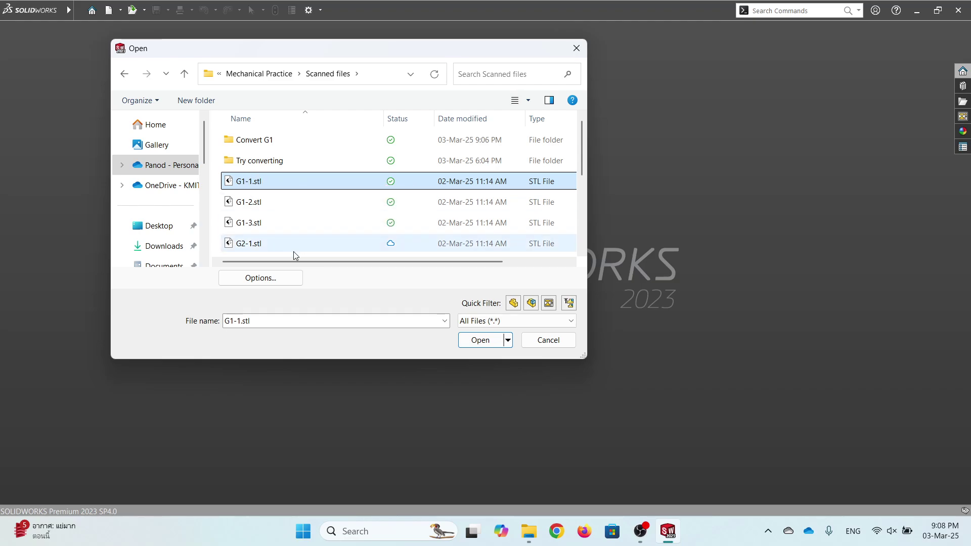
{"action": "left_click", "coordinate": [258, 284]}
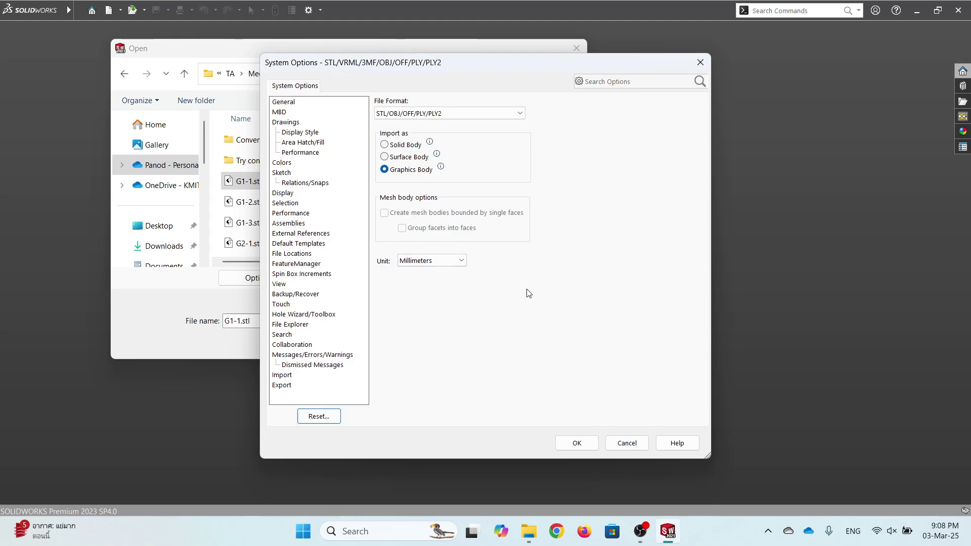
{"action": "left_click", "coordinate": [568, 443]}
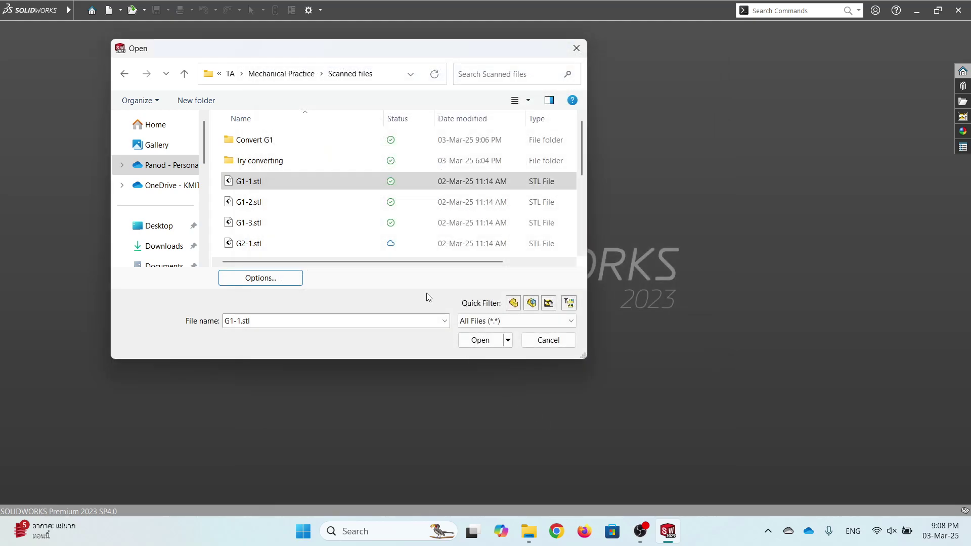
{"action": "left_click", "coordinate": [479, 341]}
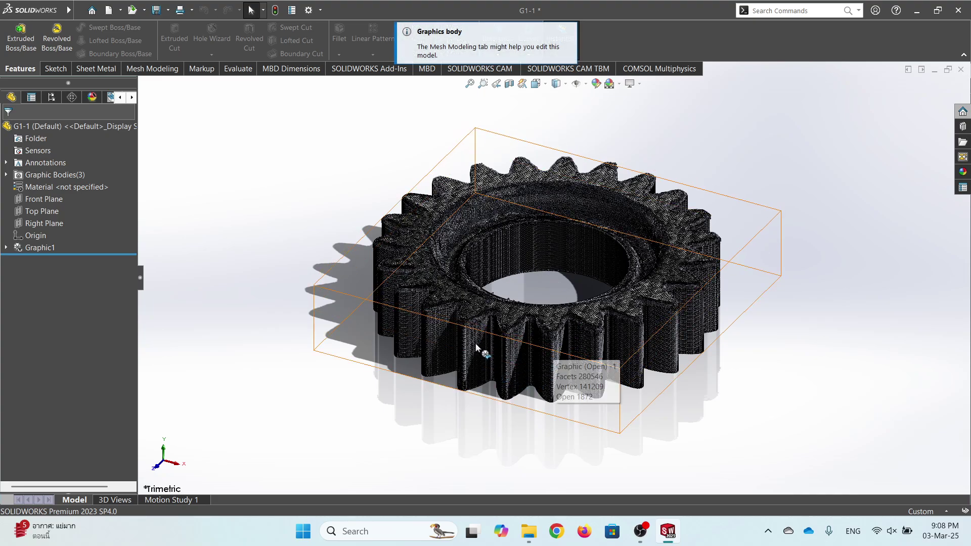
Examine the imported gear mesh, checking the facets on the tooth edges and the flat underside.
{"action": "left_click", "coordinate": [517, 360]}
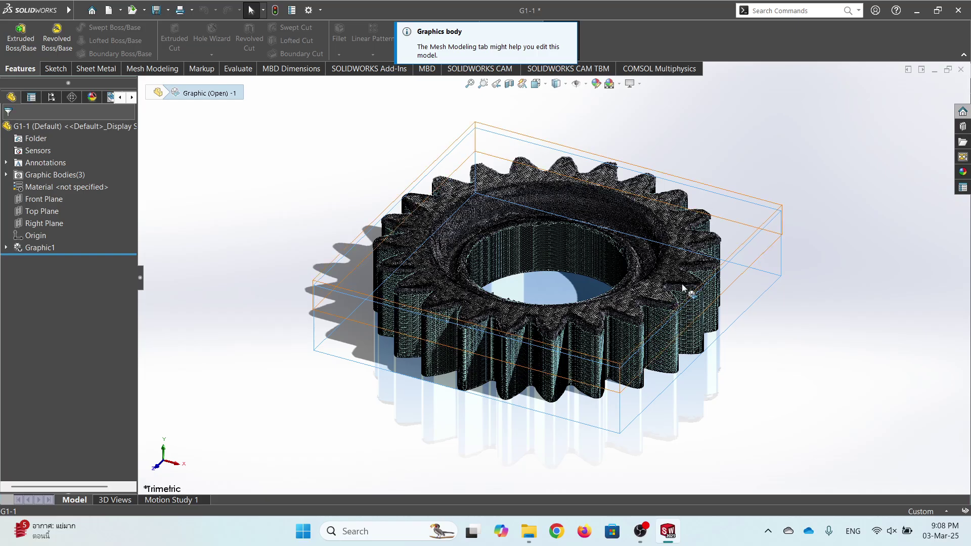
{"action": "scroll", "coordinate": [598, 318], "scroll_direction": "down", "scroll_amount": 1}
{"action": "scroll", "coordinate": [602, 316], "scroll_direction": "down", "scroll_amount": 1}
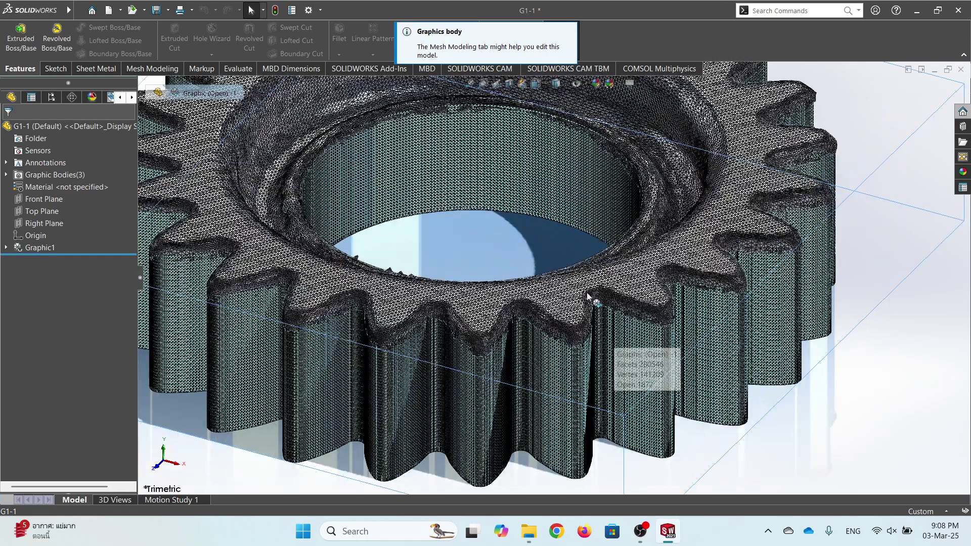
{"action": "scroll", "coordinate": [589, 298], "scroll_direction": "up", "scroll_amount": 2}
{"action": "scroll", "coordinate": [582, 301], "scroll_direction": "down", "scroll_amount": 3}
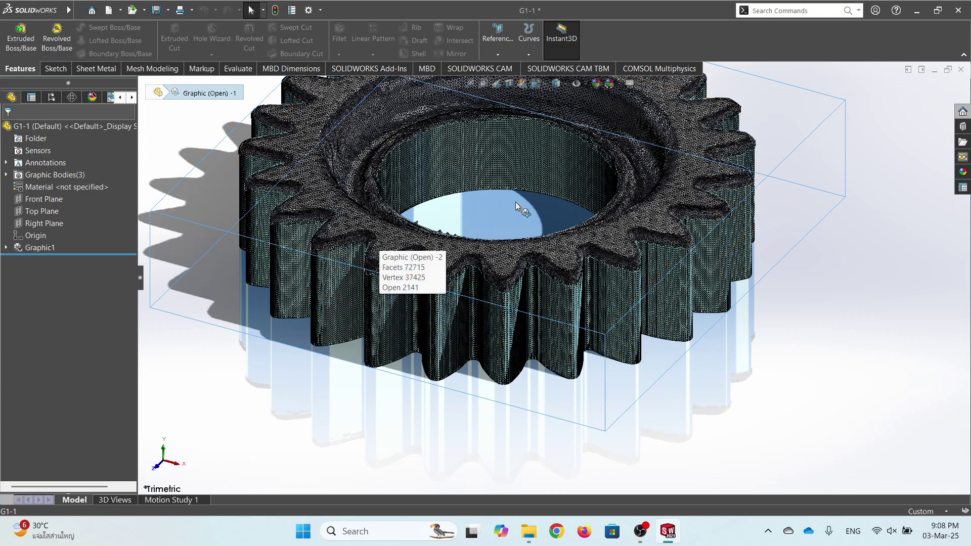
{"action": "scroll", "coordinate": [537, 296], "scroll_direction": "down", "scroll_amount": 6}
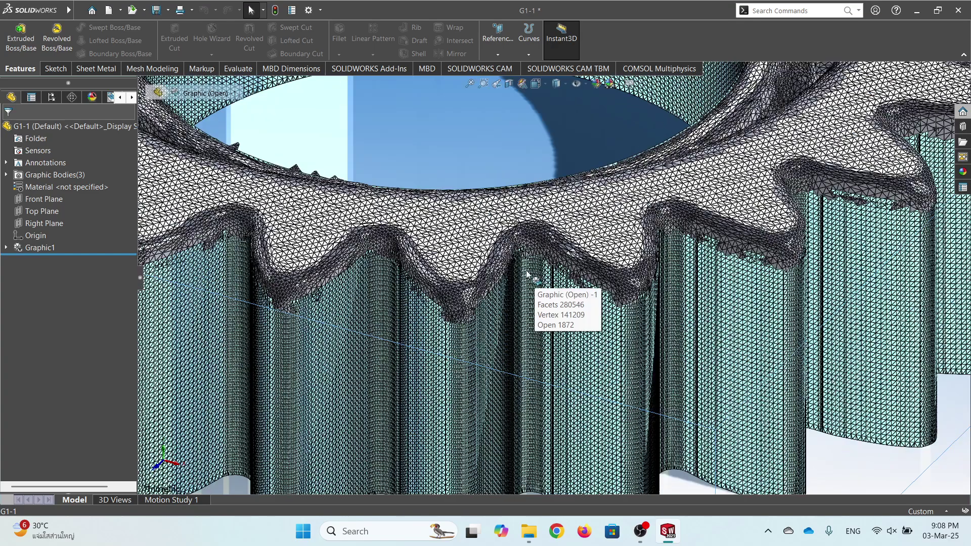
{"action": "scroll", "coordinate": [453, 251], "scroll_direction": "down", "scroll_amount": 2}
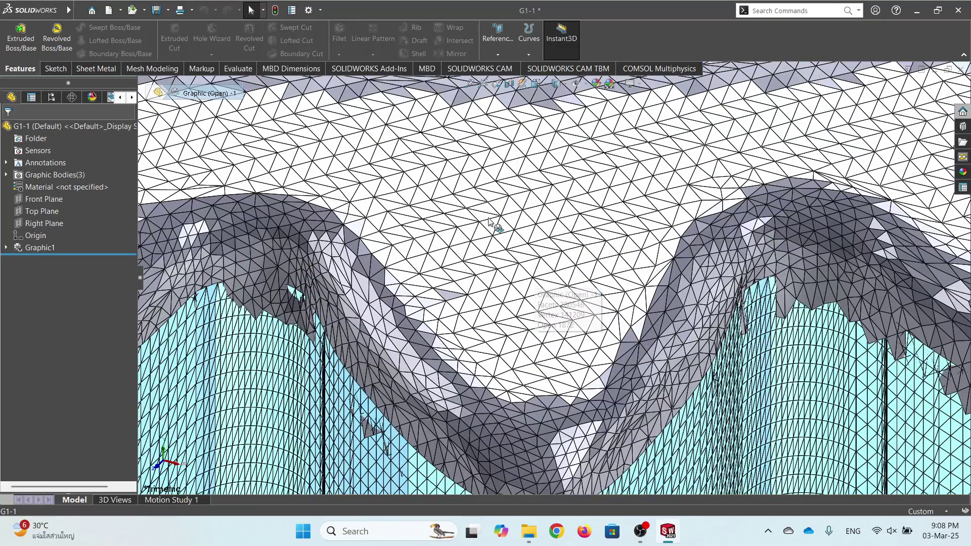
{"action": "scroll", "coordinate": [481, 217], "scroll_direction": "up", "scroll_amount": 2}
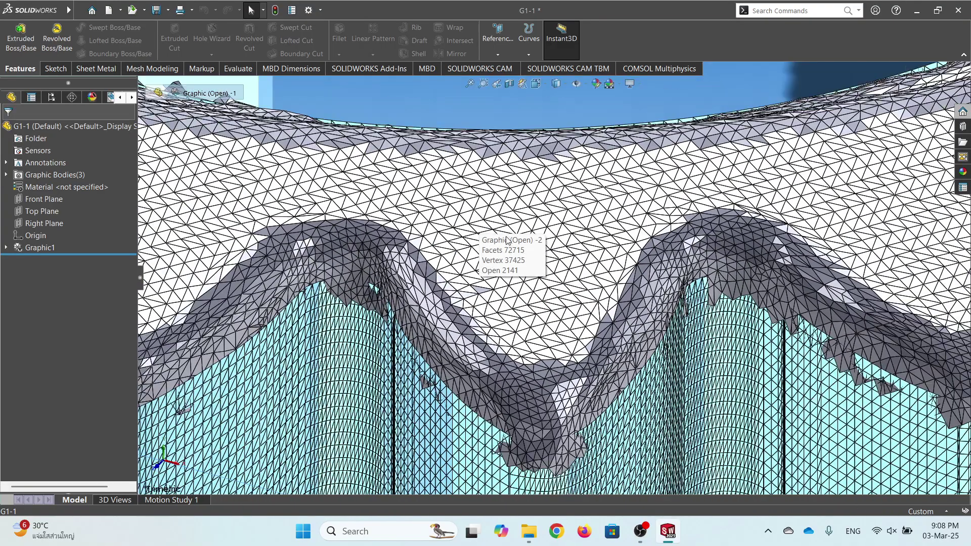
{"action": "scroll", "coordinate": [511, 241], "scroll_direction": "up", "scroll_amount": 4}
{"action": "scroll", "coordinate": [511, 241], "scroll_direction": "up", "scroll_amount": 5}
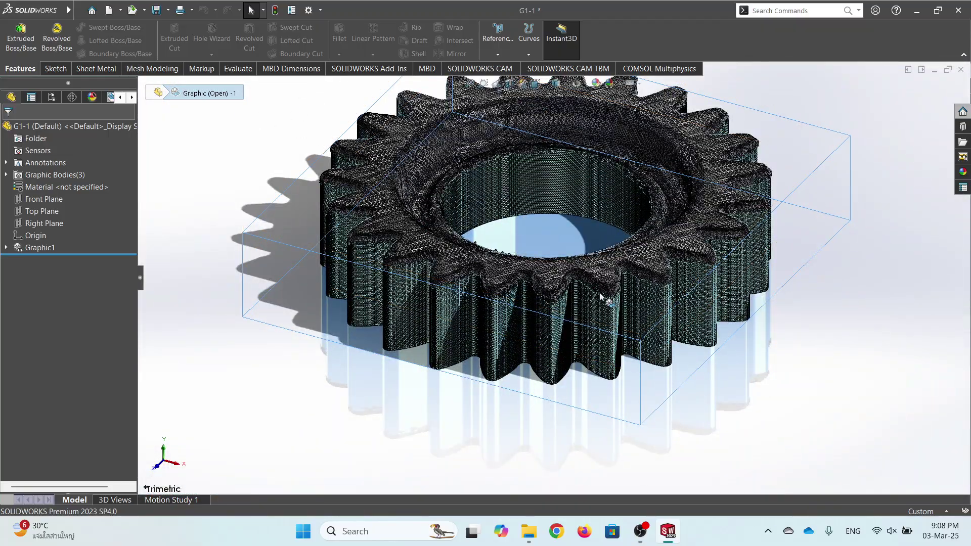
{"action": "middle_click_drag", "start_coordinate": [602, 297], "coordinate": [622, 72]}
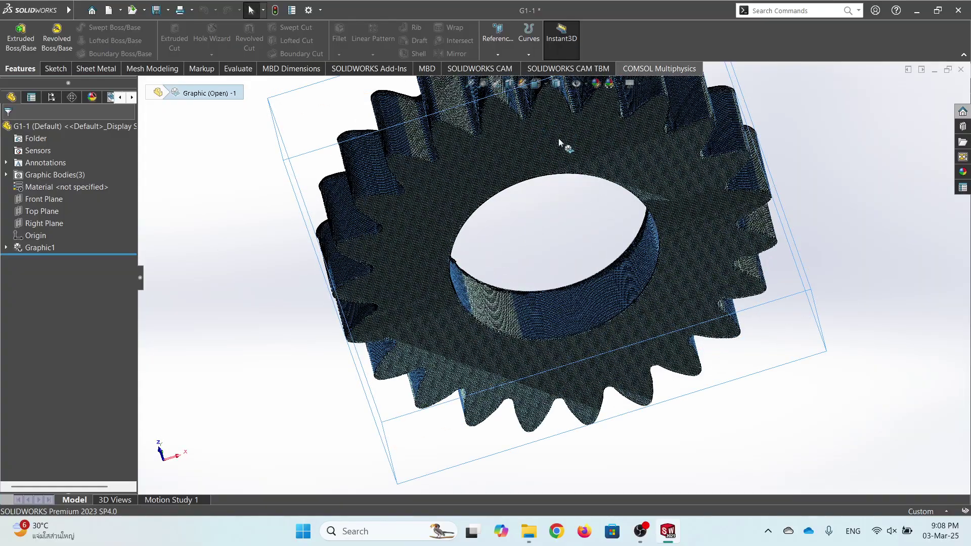
{"action": "middle_click_drag", "start_coordinate": [552, 166], "coordinate": [576, 121]}
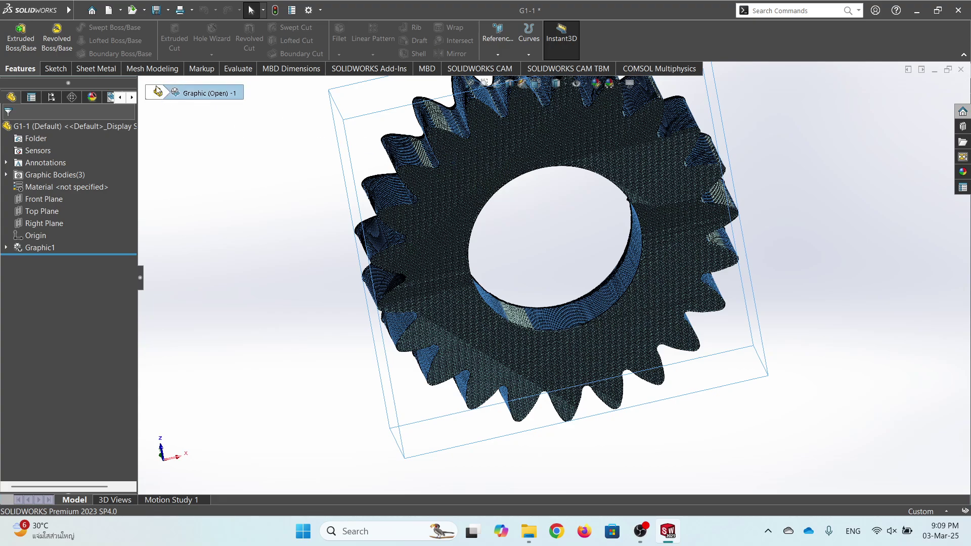
Start a planar Surface From Mesh and pick the first seed facet on the gear's flat underside.
{"action": "left_click", "coordinate": [132, 71]}
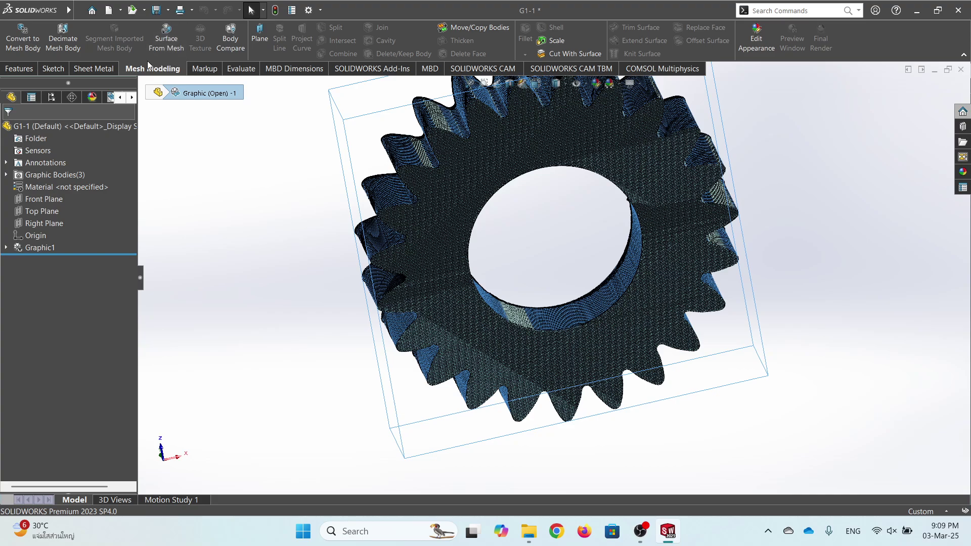
{"action": "left_click", "coordinate": [156, 46]}
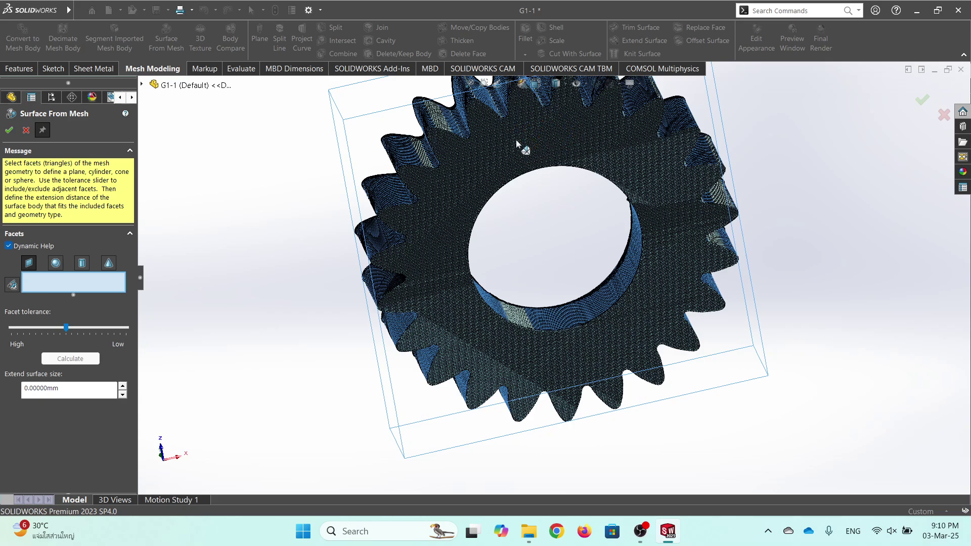
{"action": "left_click", "coordinate": [29, 265]}
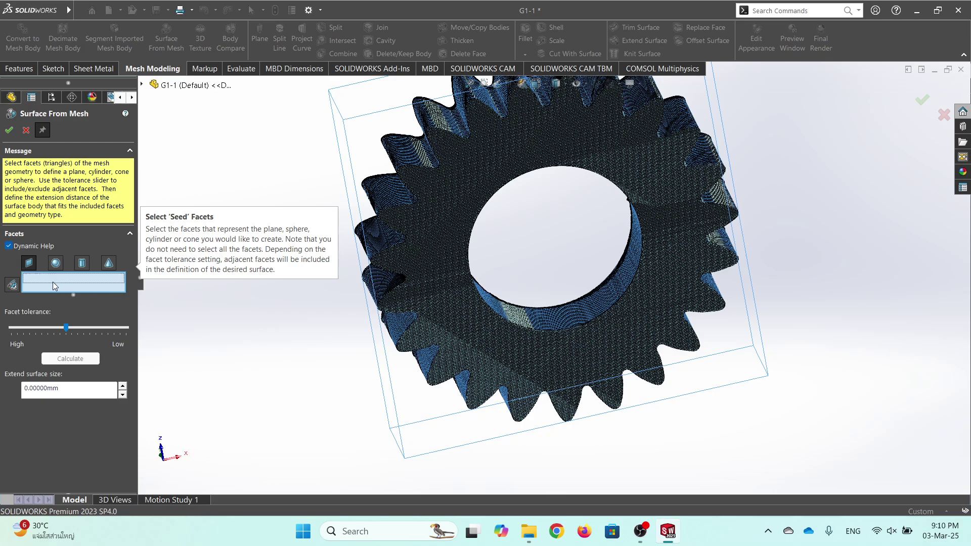
{"action": "scroll", "coordinate": [567, 155], "scroll_direction": "down", "scroll_amount": 10}
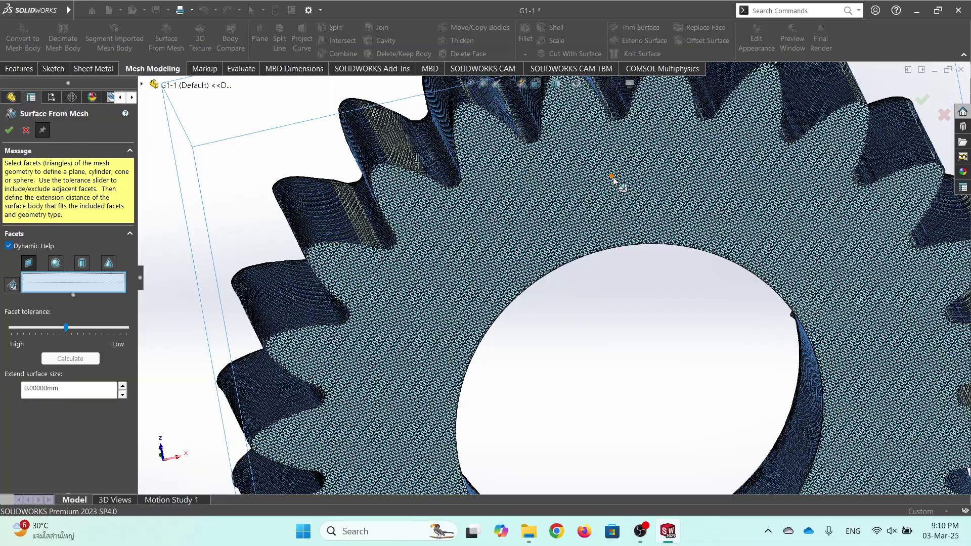
{"action": "scroll", "coordinate": [551, 172], "scroll_direction": "down", "scroll_amount": 3}
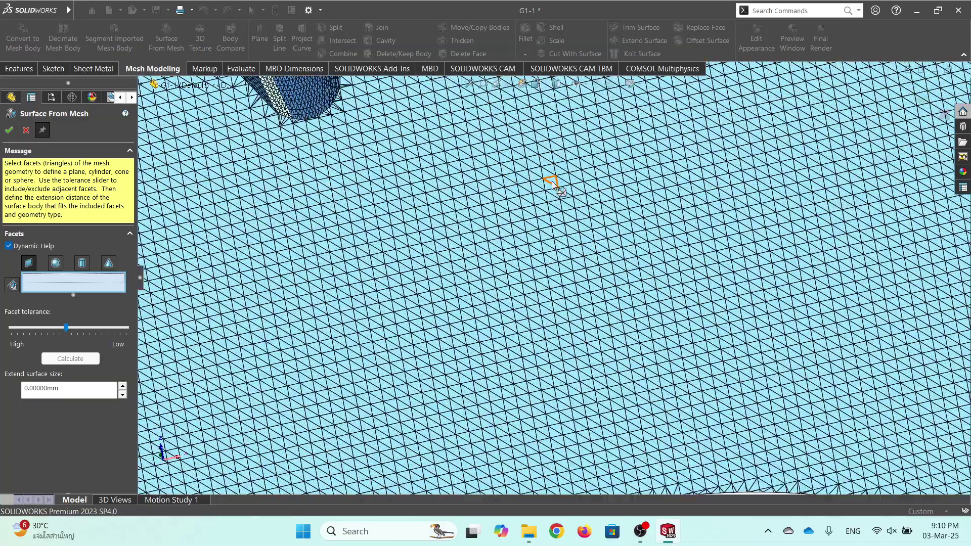
{"action": "left_click", "coordinate": [552, 182]}
{"action": "scroll", "coordinate": [552, 183], "scroll_direction": "up", "scroll_amount": 8}
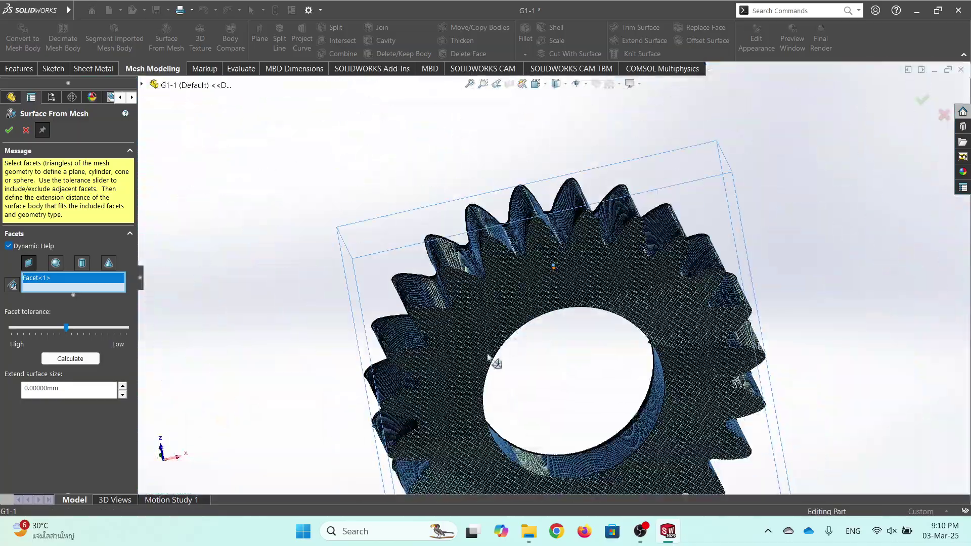
Add three more seed facets spread around the gear's flat underside and calculate the matching planar facets.
{"action": "scroll", "coordinate": [455, 427], "scroll_direction": "down", "scroll_amount": 4}
{"action": "scroll", "coordinate": [455, 428], "scroll_direction": "down", "scroll_amount": 5}
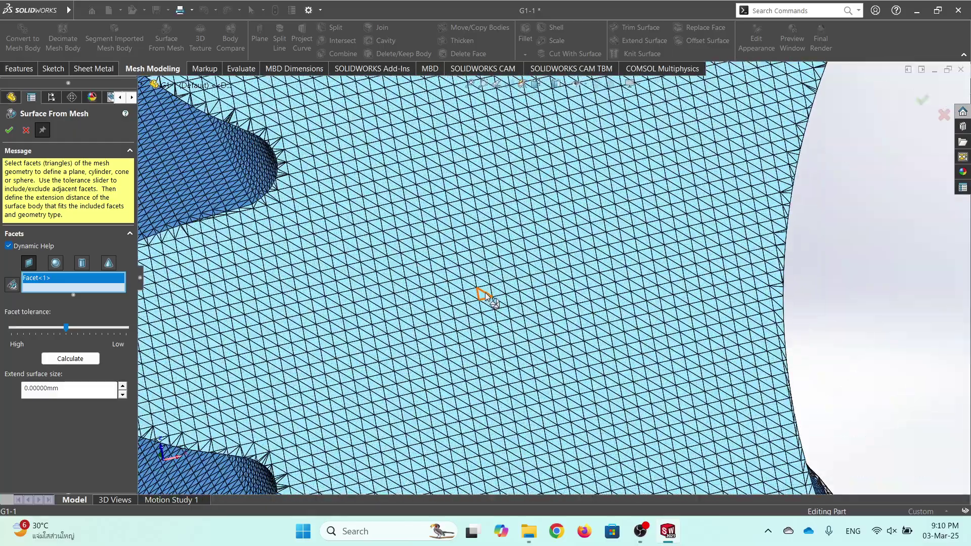
{"action": "left_click", "coordinate": [504, 293]}
{"action": "scroll", "coordinate": [504, 296], "scroll_direction": "up", "scroll_amount": 8}
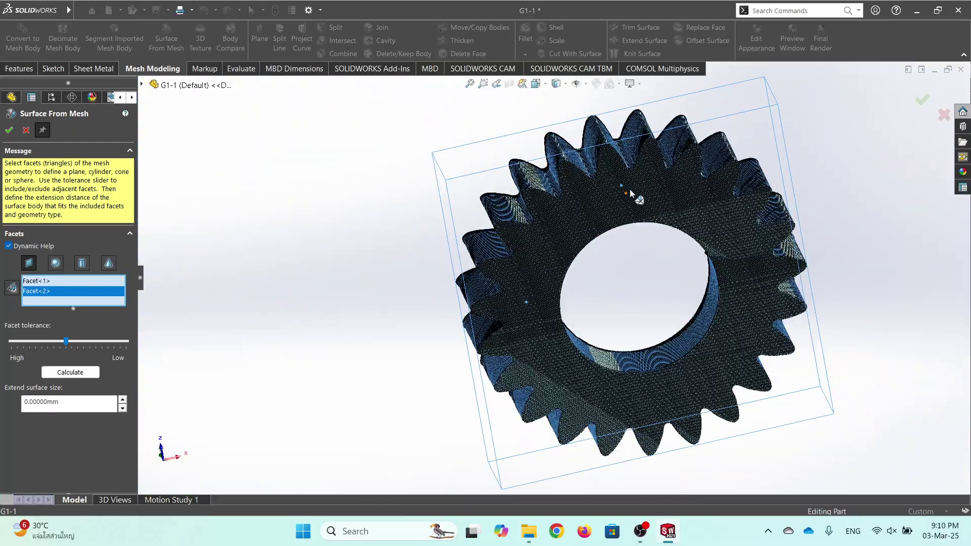
{"action": "scroll", "coordinate": [689, 401], "scroll_direction": "down", "scroll_amount": 8}
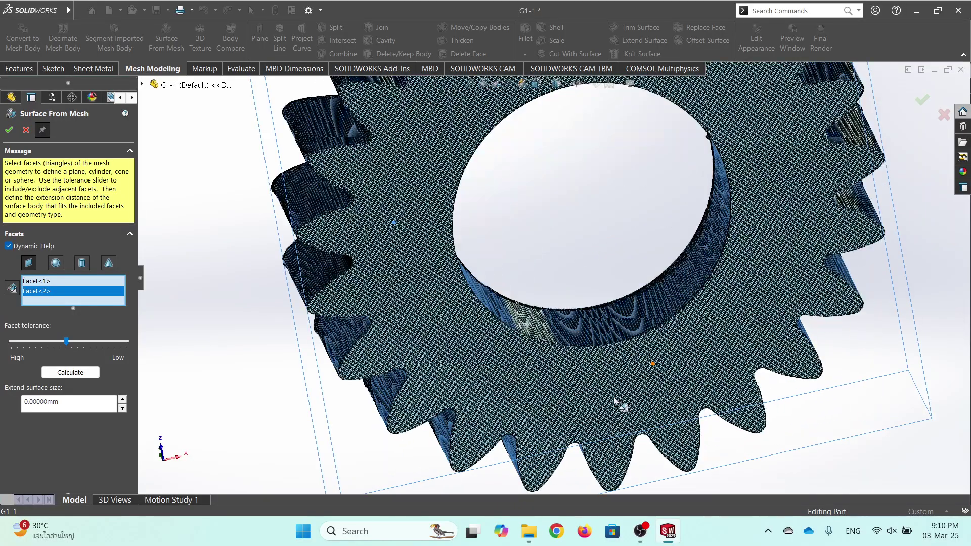
{"action": "left_click", "coordinate": [602, 347]}
{"action": "scroll", "coordinate": [604, 346], "scroll_direction": "up", "scroll_amount": 8}
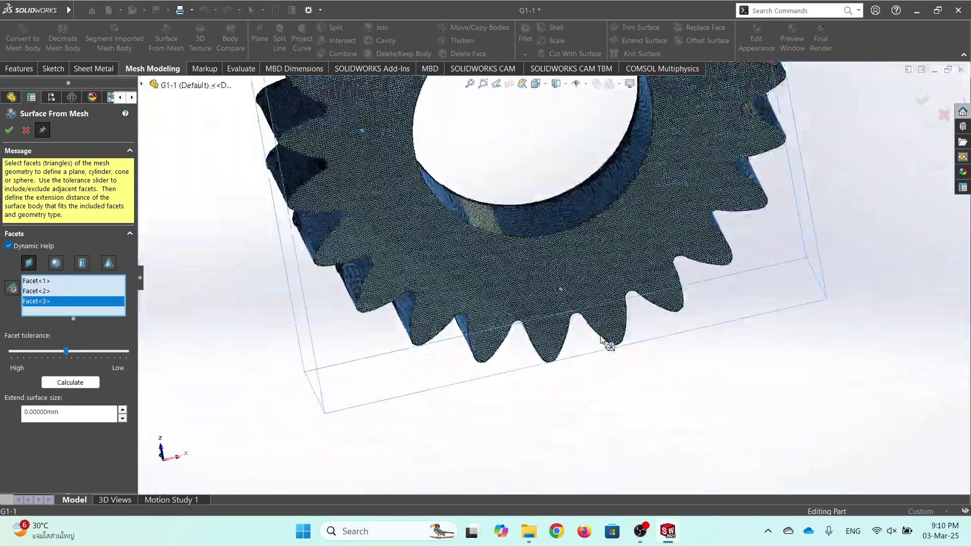
{"action": "scroll", "coordinate": [634, 215], "scroll_direction": "down", "scroll_amount": 8}
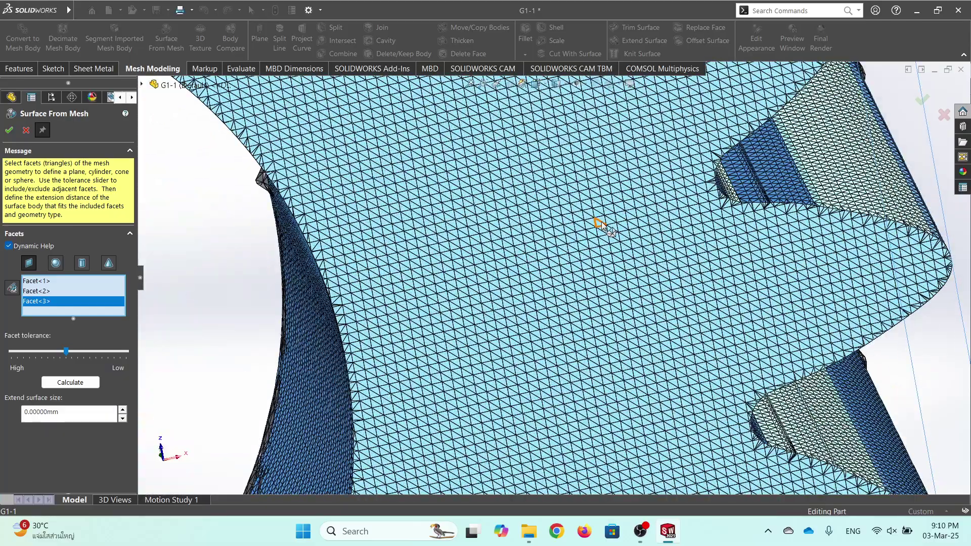
{"action": "left_click", "coordinate": [601, 223]}
{"action": "scroll", "coordinate": [525, 219], "scroll_direction": "up", "scroll_amount": 8}
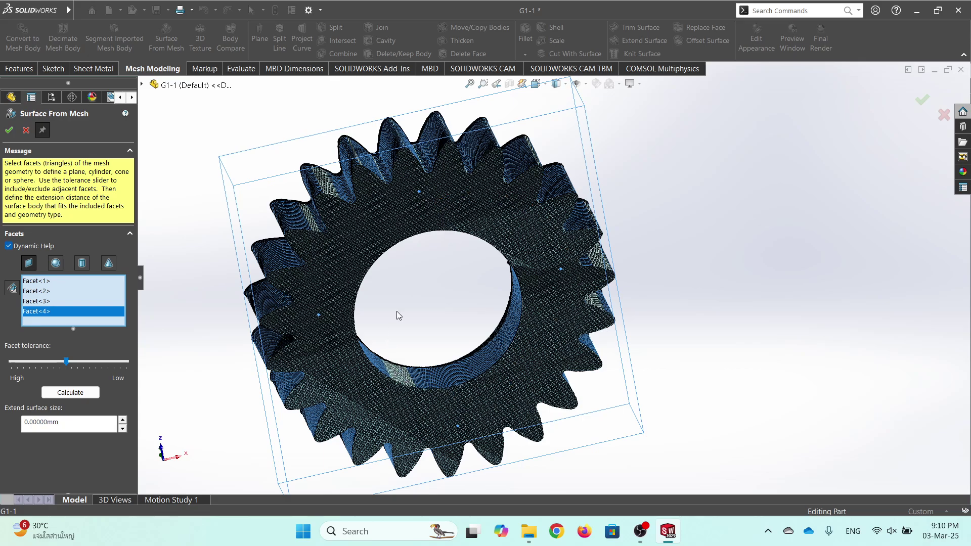
{"action": "left_click", "coordinate": [59, 395]}
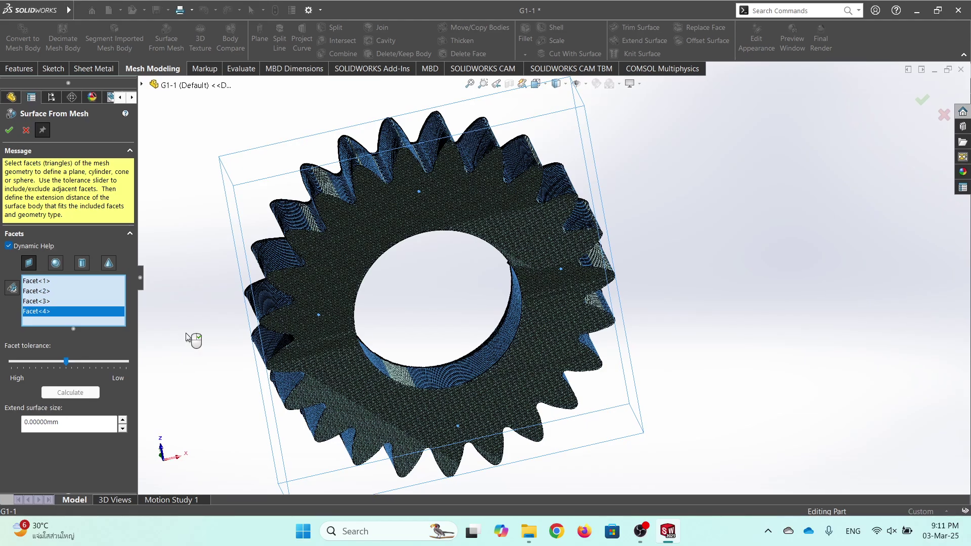
Examine how the calculated facets cover the flat underside at the teeth and around the bore.
{"action": "scroll", "coordinate": [455, 206], "scroll_direction": "down", "scroll_amount": 5}
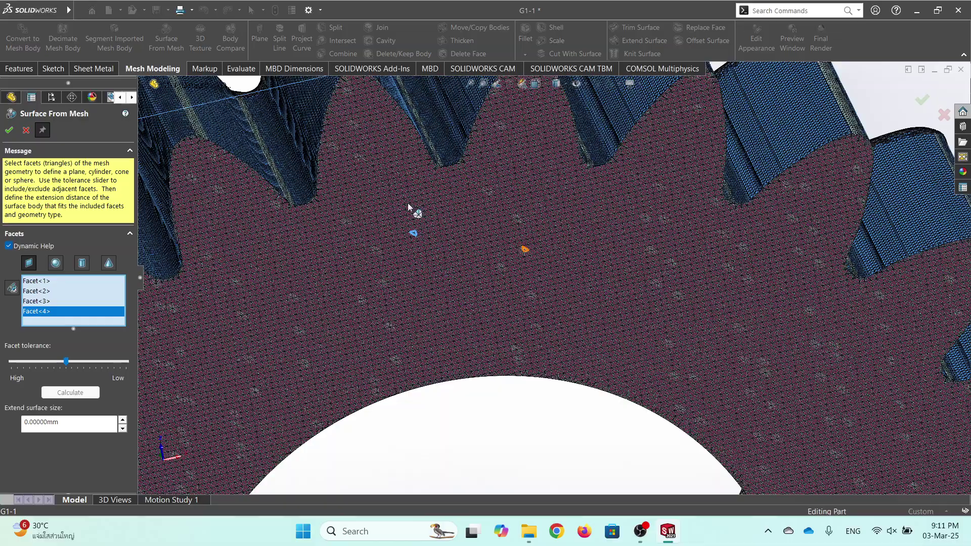
{"action": "scroll", "coordinate": [414, 205], "scroll_direction": "down", "scroll_amount": 5}
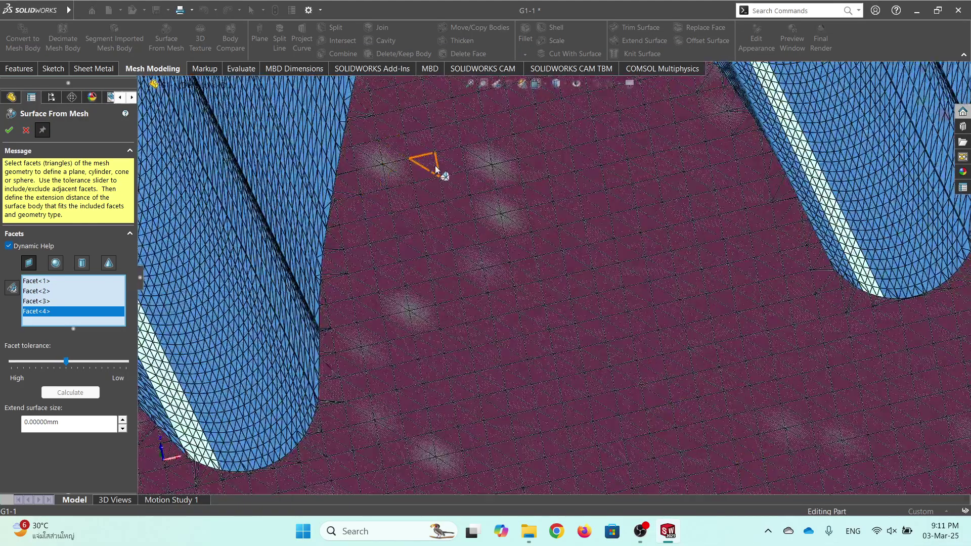
{"action": "scroll", "coordinate": [435, 169], "scroll_direction": "up", "scroll_amount": 5}
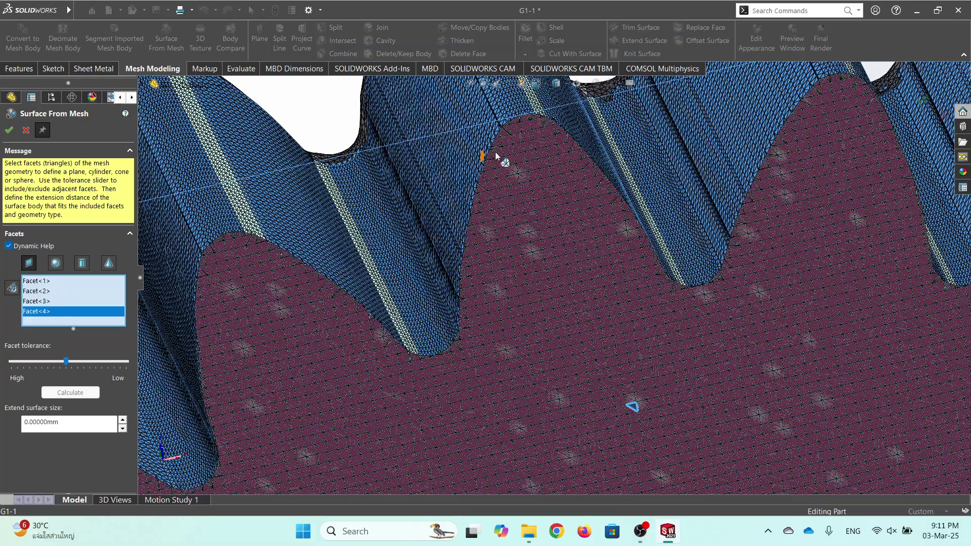
{"action": "scroll", "coordinate": [496, 156], "scroll_direction": "down", "scroll_amount": 4}
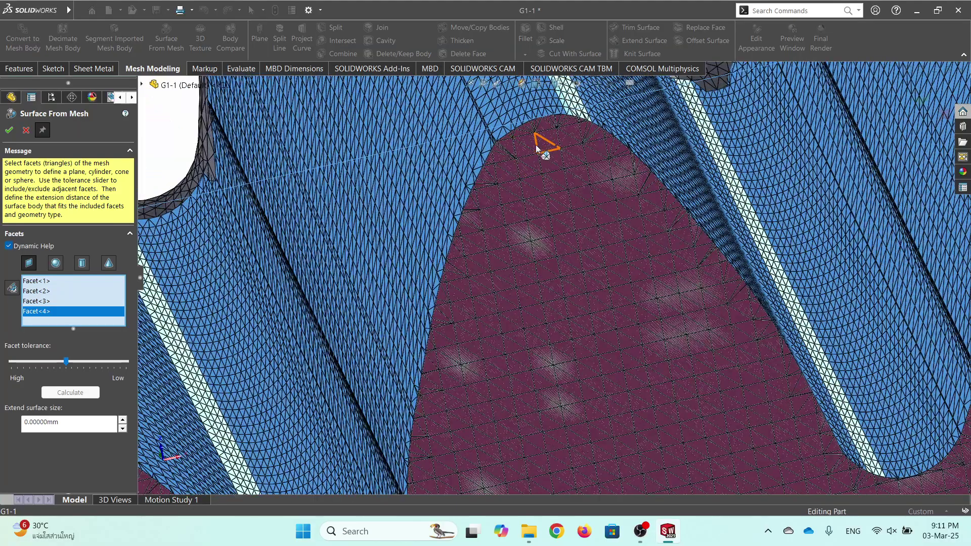
{"action": "scroll", "coordinate": [545, 227], "scroll_direction": "up", "scroll_amount": 5}
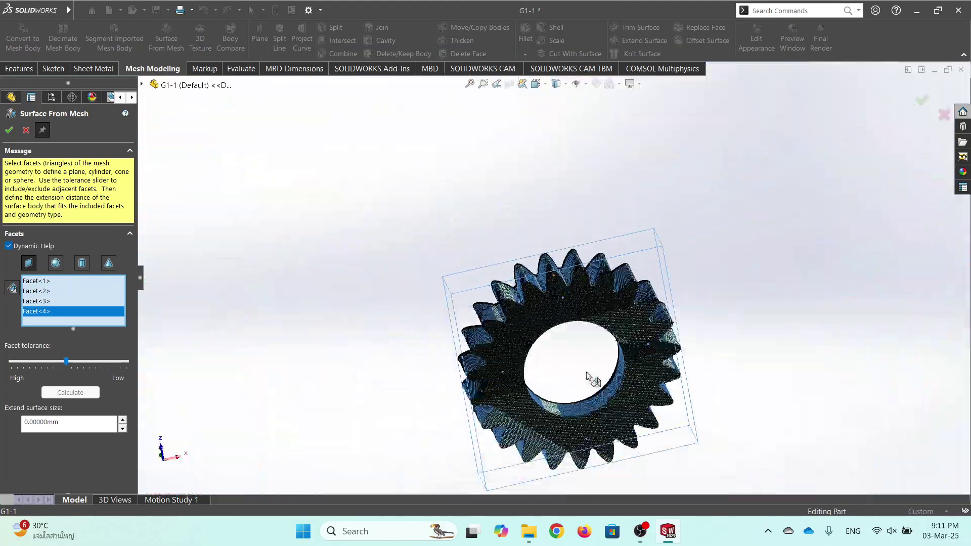
{"action": "scroll", "coordinate": [588, 377], "scroll_direction": "down", "scroll_amount": 5}
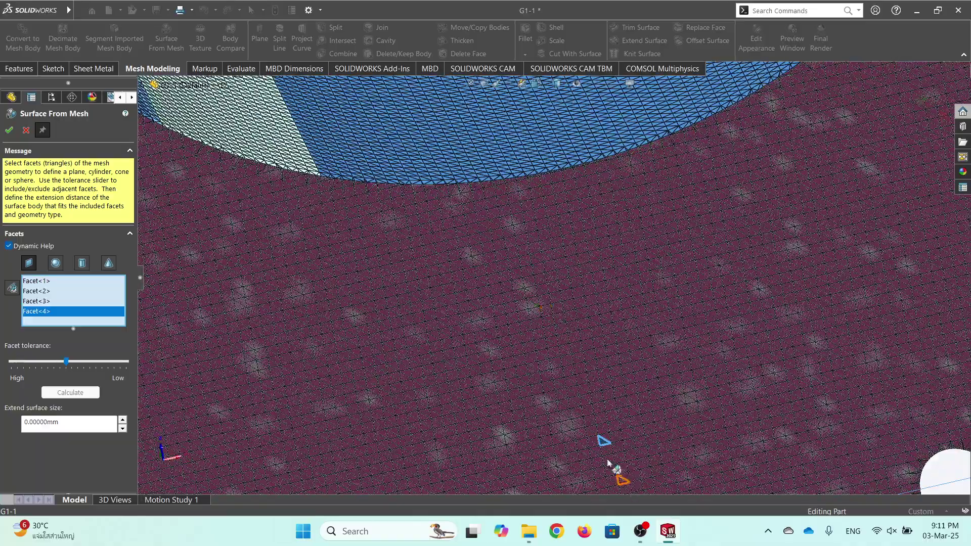
{"action": "scroll", "coordinate": [575, 390], "scroll_direction": "up", "scroll_amount": 5}
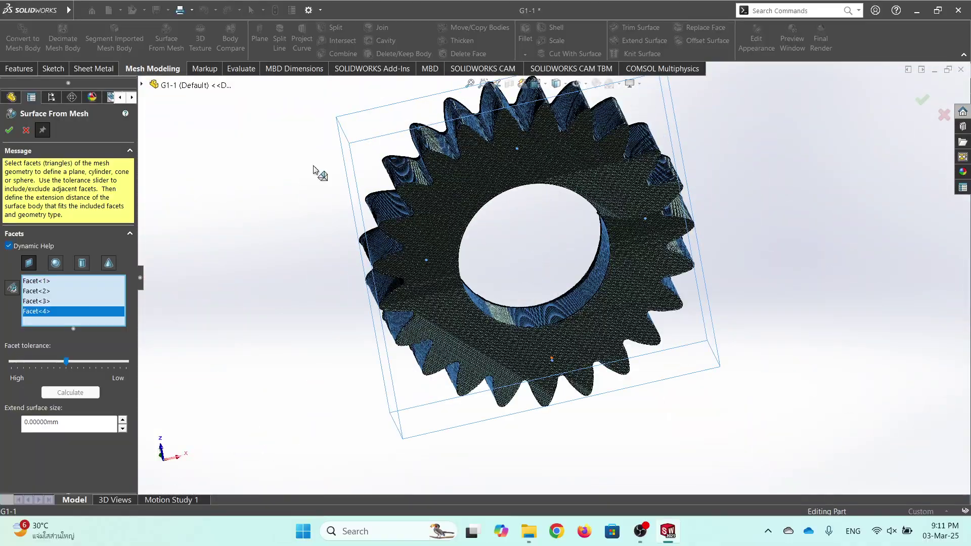
Create the planar surface from the calculated underside facets, close Surface From Mesh and check the surface on the gear.
{"action": "left_click", "coordinate": [9, 131]}
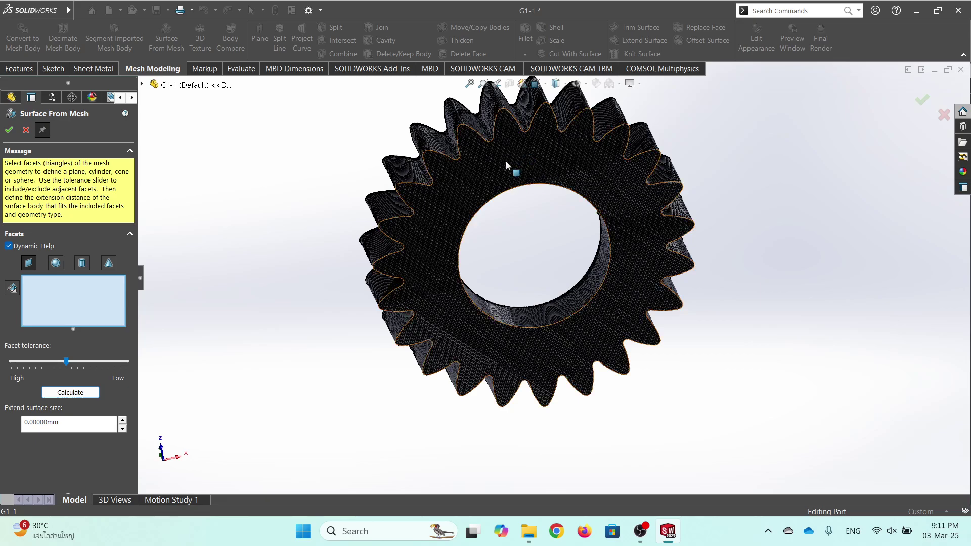
{"action": "left_click", "coordinate": [9, 129]}
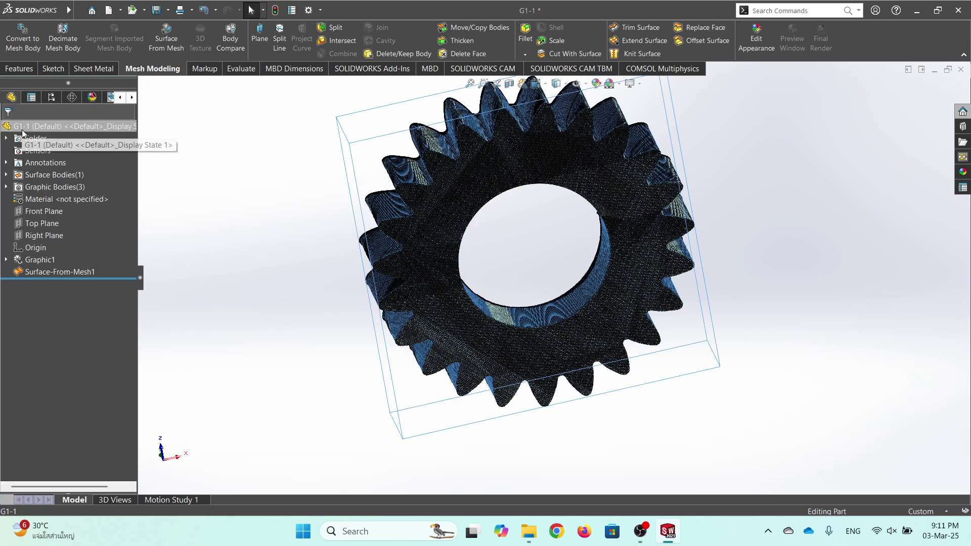
{"action": "left_click", "coordinate": [84, 272]}
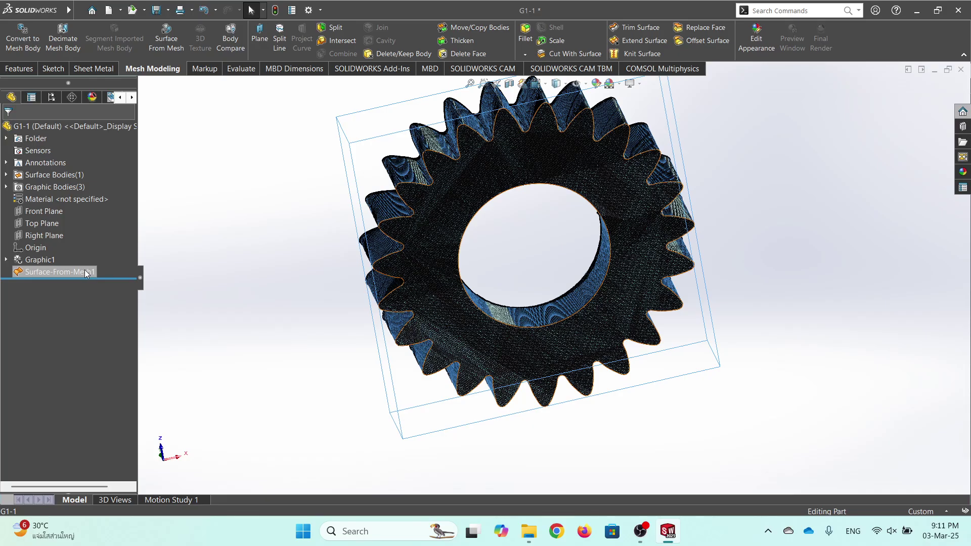
{"action": "middle_click_drag", "start_coordinate": [300, 196], "coordinate": [537, 261]}
{"action": "left_click", "coordinate": [213, 207]}
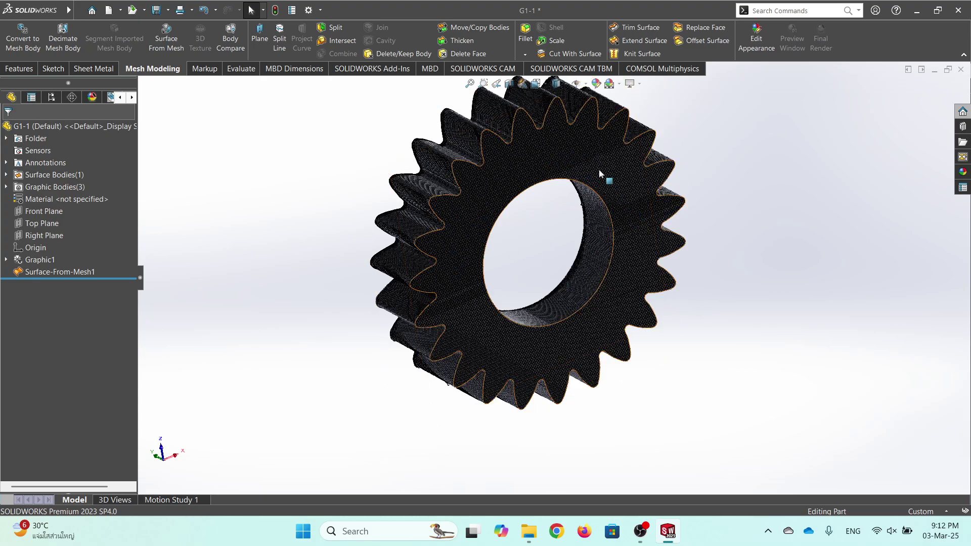
{"action": "middle_click_drag", "start_coordinate": [320, 195], "coordinate": [277, 200]}
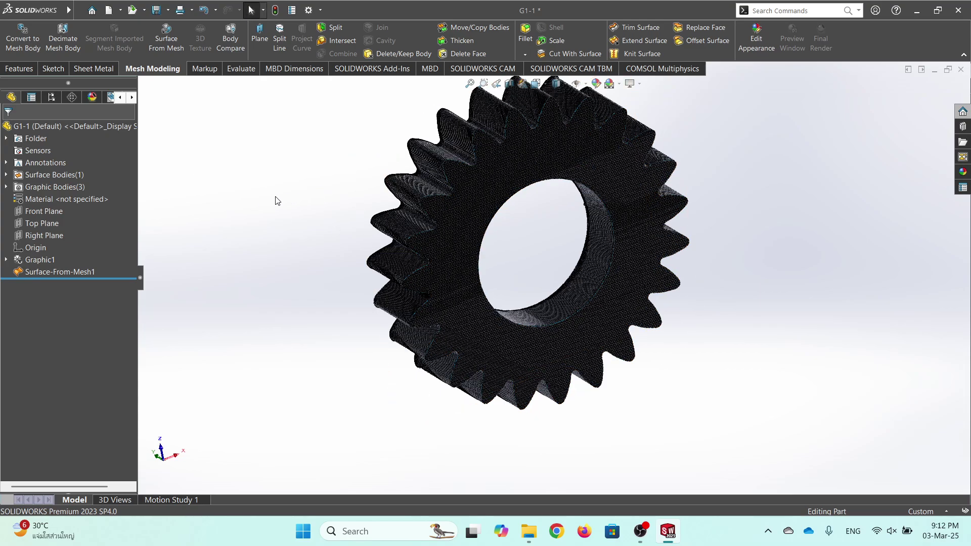
Open a sketch on the fitted planar surface and orient the view to Bottom.
{"action": "right_click", "coordinate": [533, 186]}
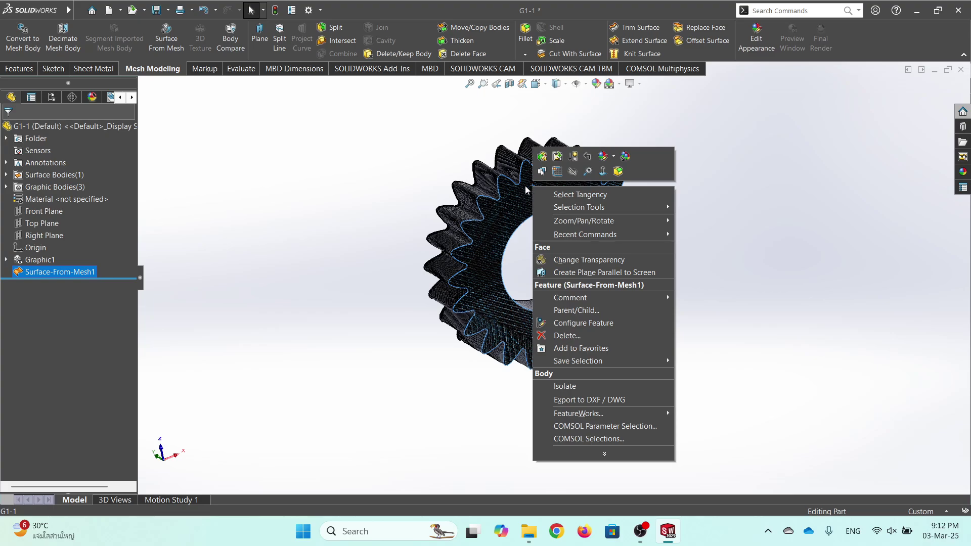
{"action": "left_click", "coordinate": [557, 173]}
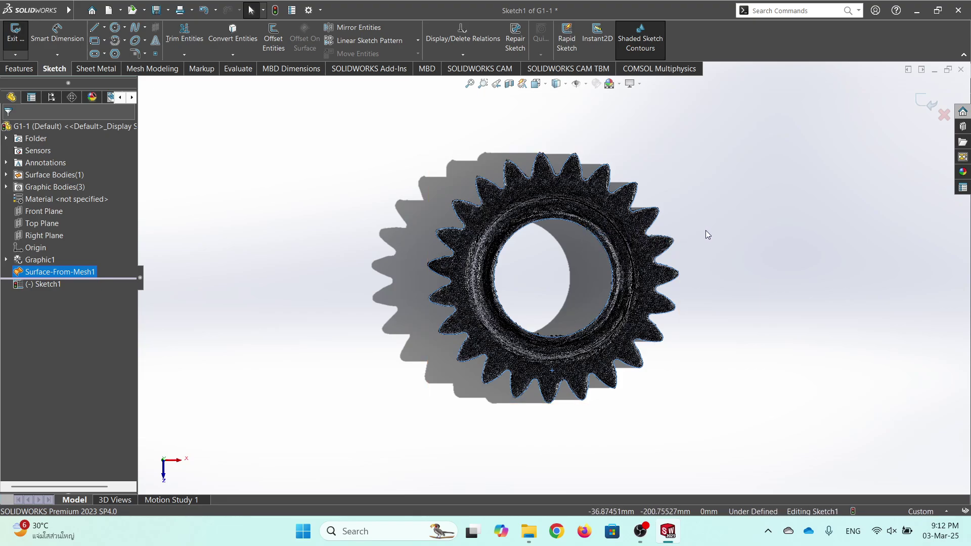
{"action": "key", "text": "space"}
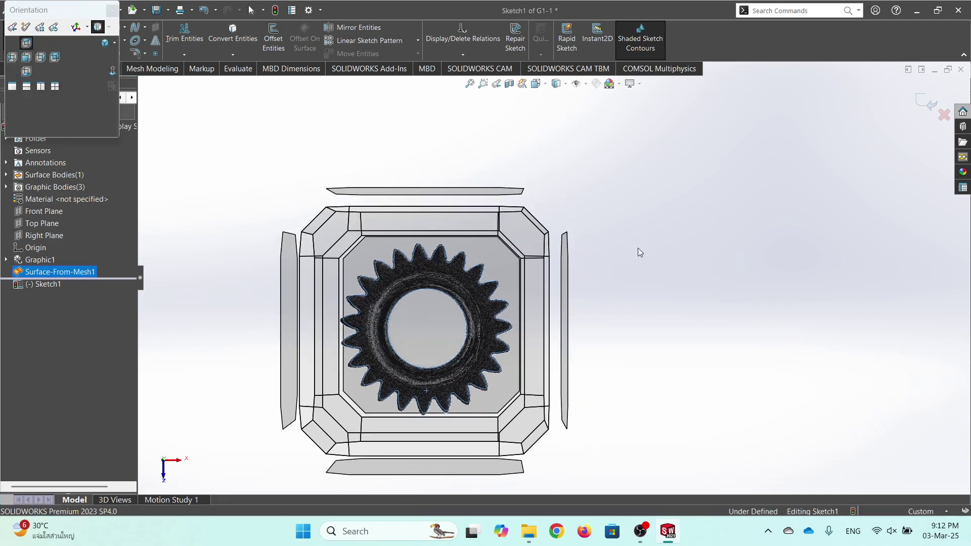
{"action": "middle_click_drag", "start_coordinate": [638, 247], "coordinate": [571, 236]}
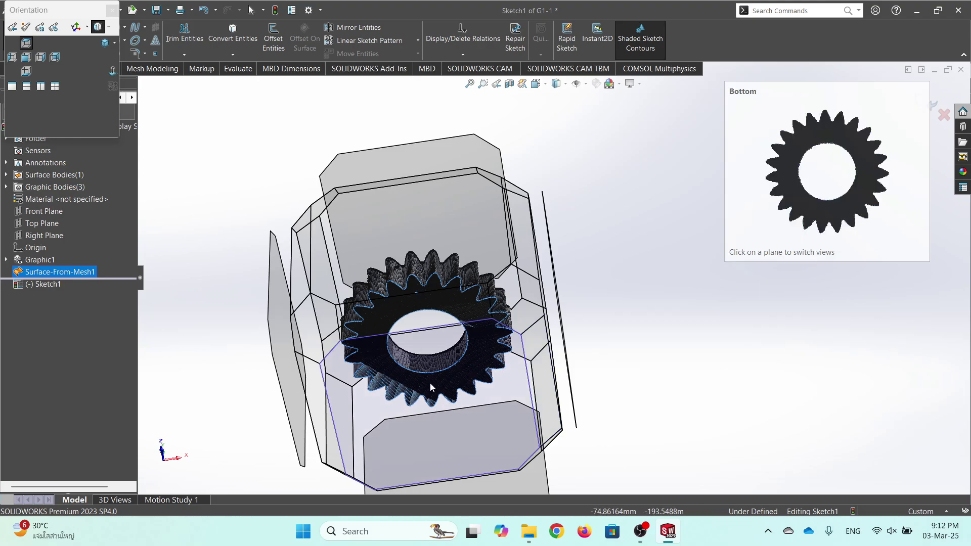
{"action": "left_click", "coordinate": [430, 414]}
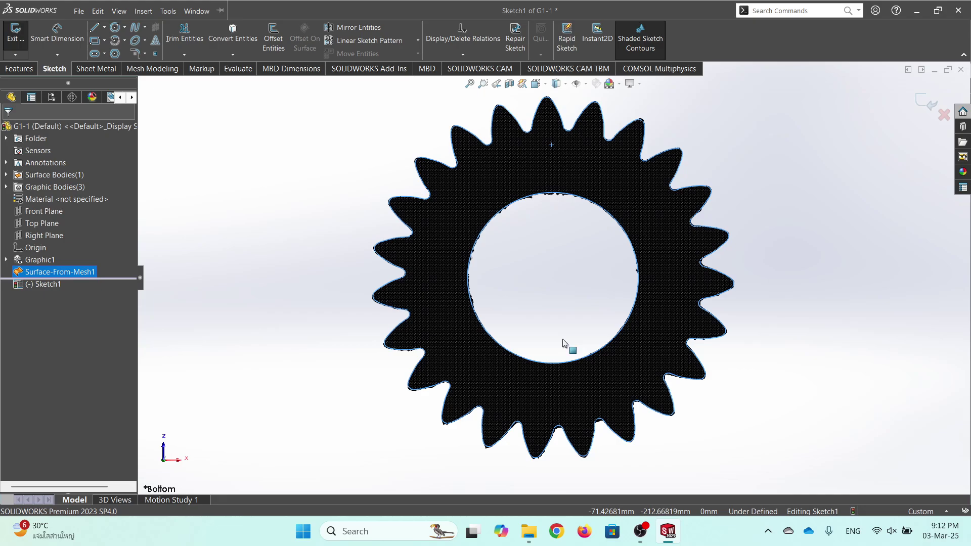
Try a vertical line about 27.3 mm long from the uppermost tooth tip towards the bore's centre, discard it and exit the sketch.
{"action": "left_click", "coordinate": [93, 34]}
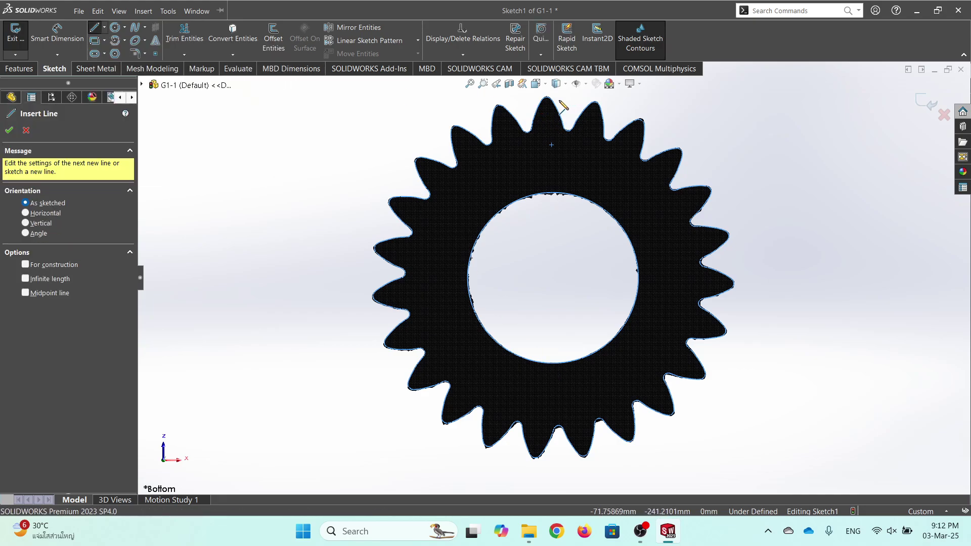
{"action": "left_click", "coordinate": [546, 97]}
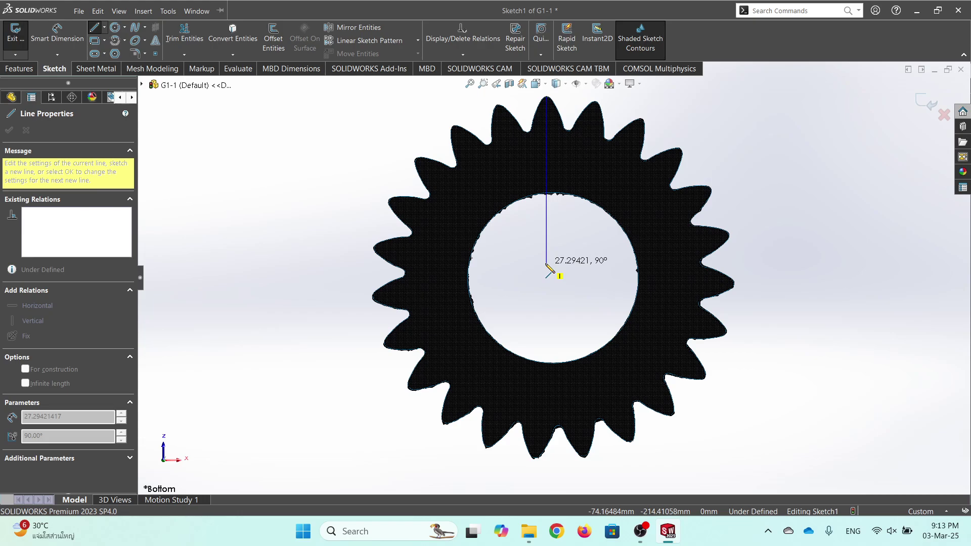
{"action": "key", "text": "Escape"}
{"action": "key", "text": "Escape"}
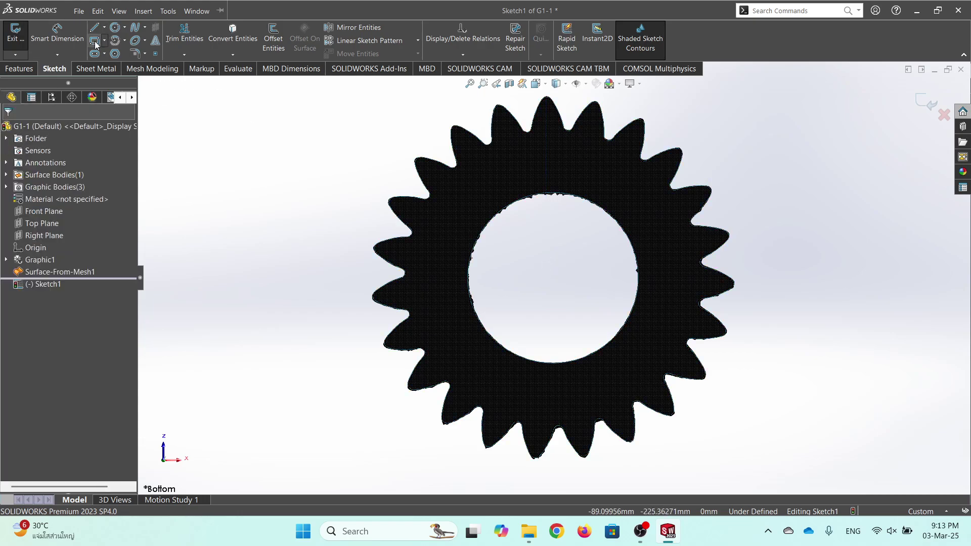
{"action": "scroll", "coordinate": [390, 150], "scroll_direction": "up", "scroll_amount": 3}
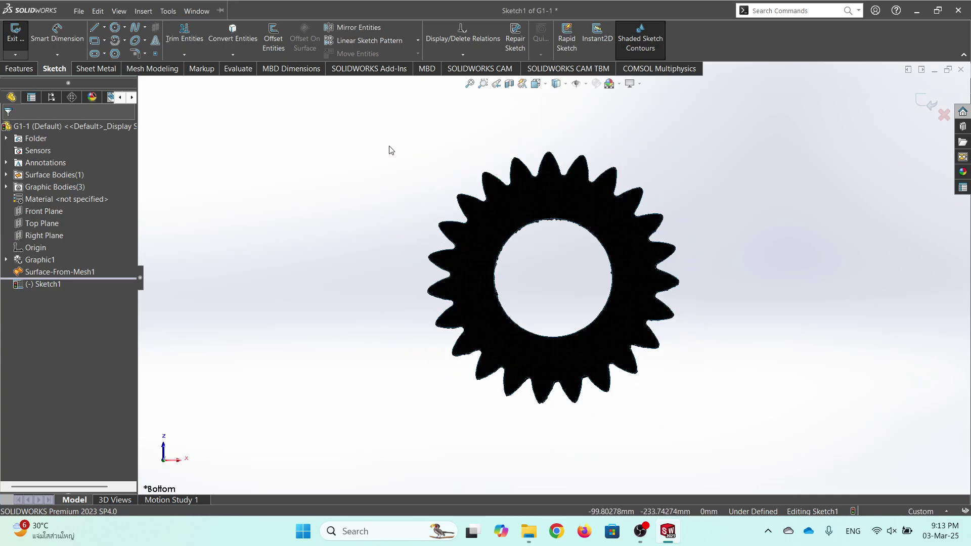
{"action": "middle_click_drag", "start_coordinate": [400, 127], "coordinate": [388, 177]}
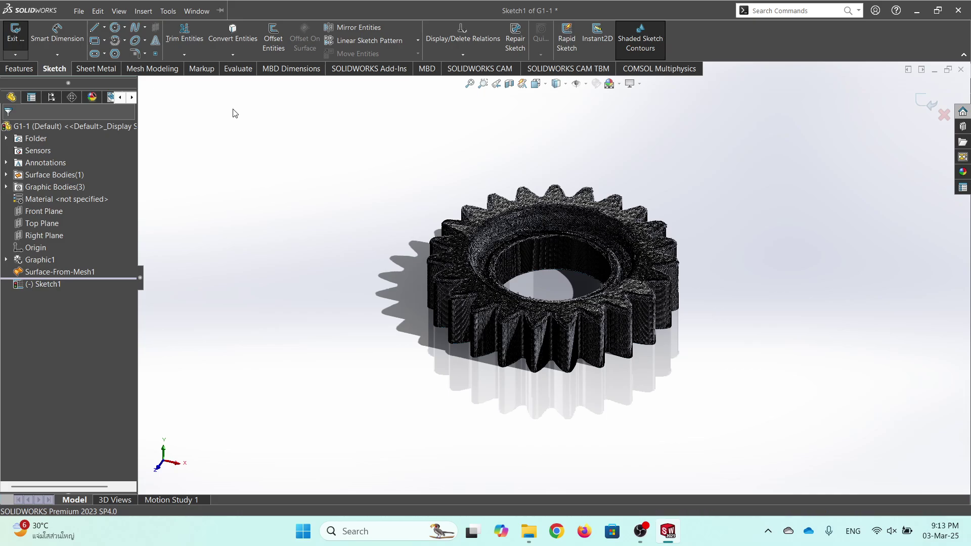
{"action": "left_click", "coordinate": [16, 34]}
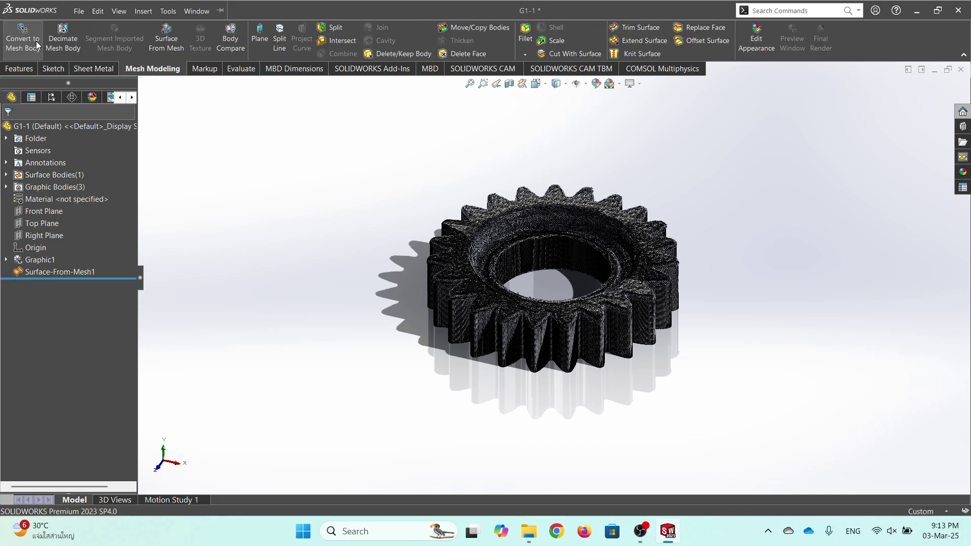
{"action": "left_click", "coordinate": [16, 71]}
{"action": "left_click", "coordinate": [55, 55]}
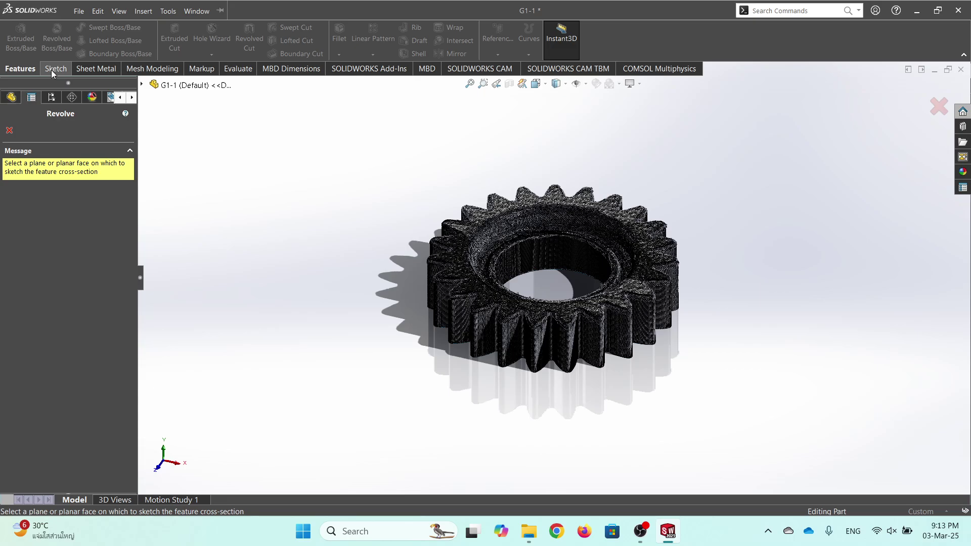
{"action": "left_click", "coordinate": [9, 130]}
{"action": "left_click", "coordinate": [46, 68]}
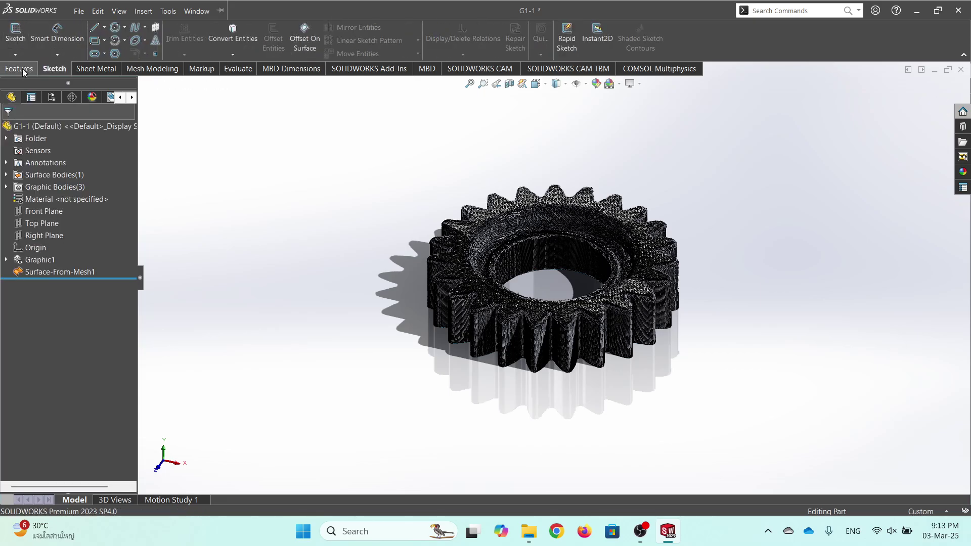
{"action": "left_click", "coordinate": [23, 69]}
{"action": "left_click", "coordinate": [143, 11]}
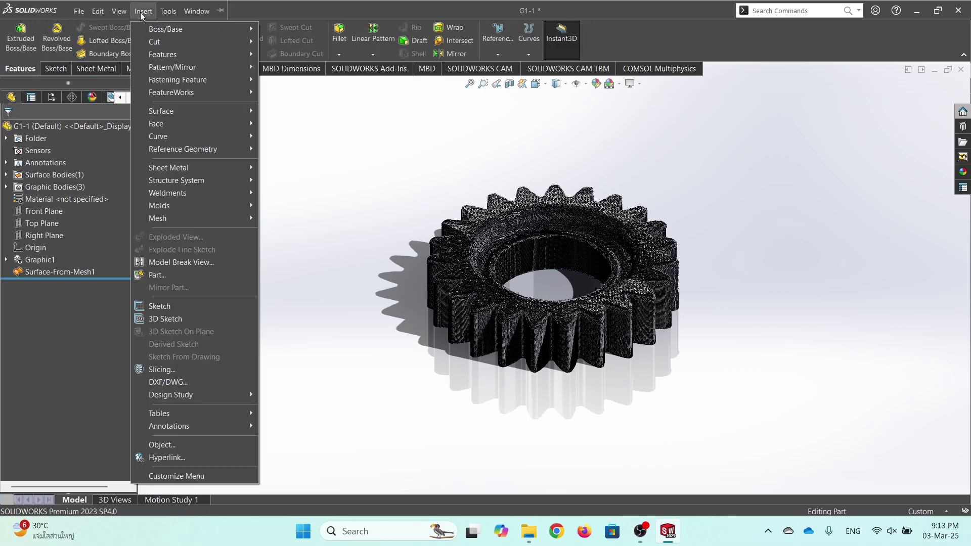
{"action": "mouse_move", "coordinate": [165, 55]}
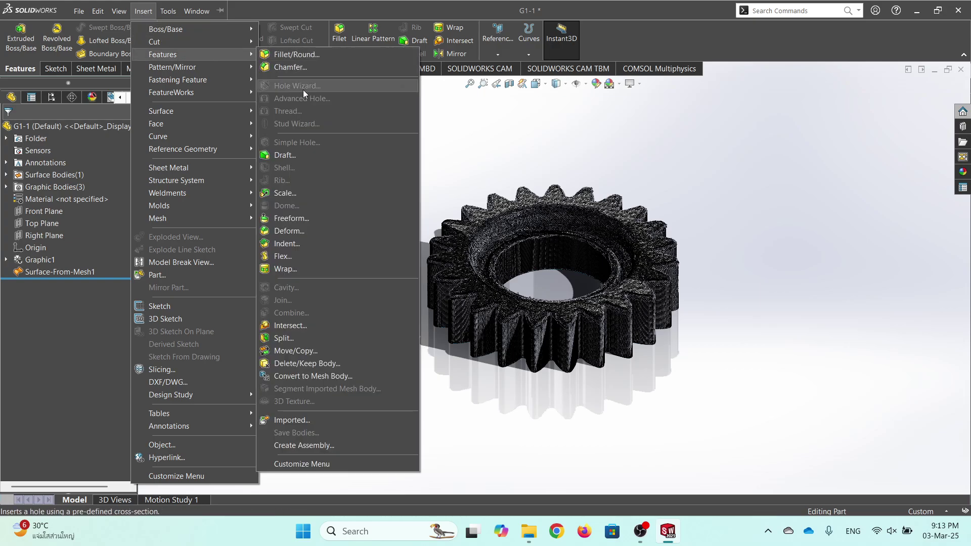
{"action": "left_click", "coordinate": [301, 194]}
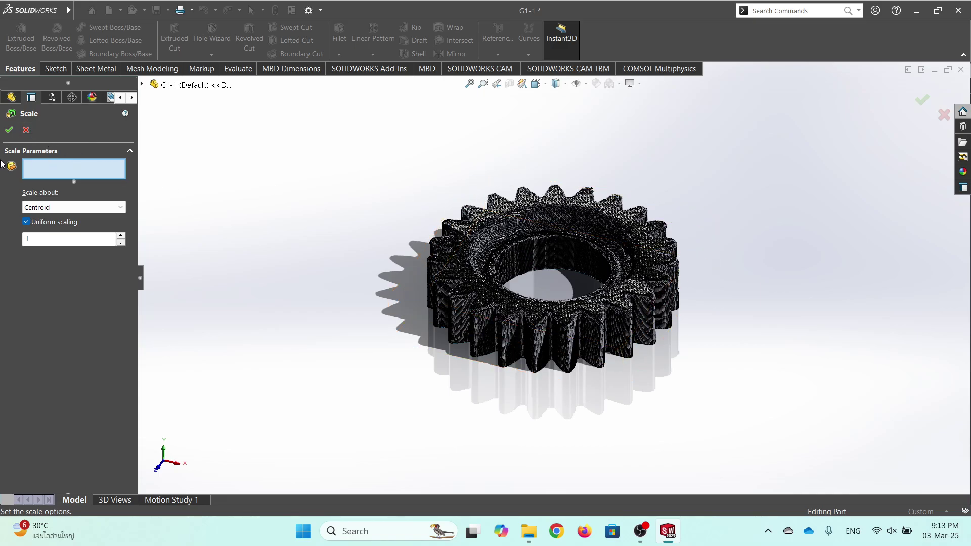
{"action": "left_click", "coordinate": [28, 130]}
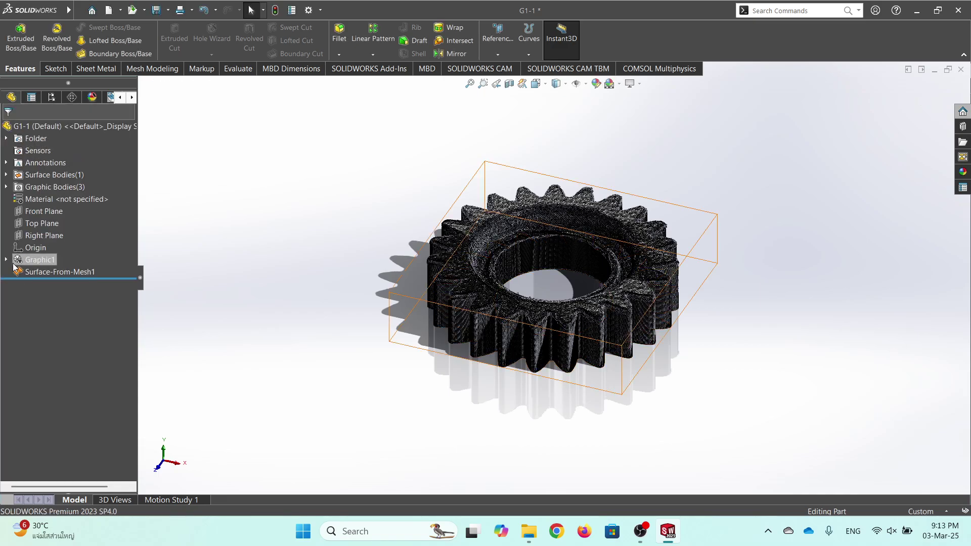
Select the three open graphic bodies of the imported gear mesh and start the Scale feature on them.
{"action": "left_click", "coordinate": [35, 261]}
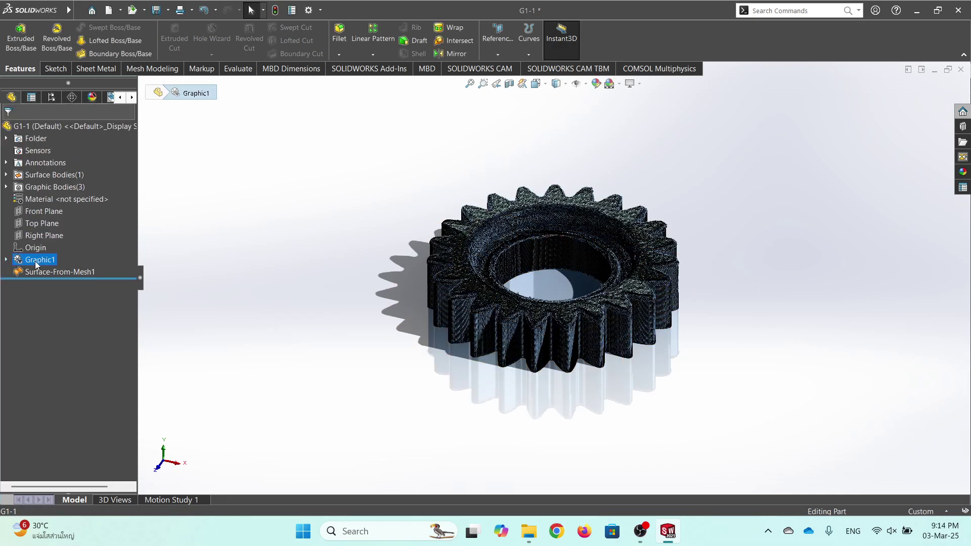
{"action": "left_click", "coordinate": [6, 260]}
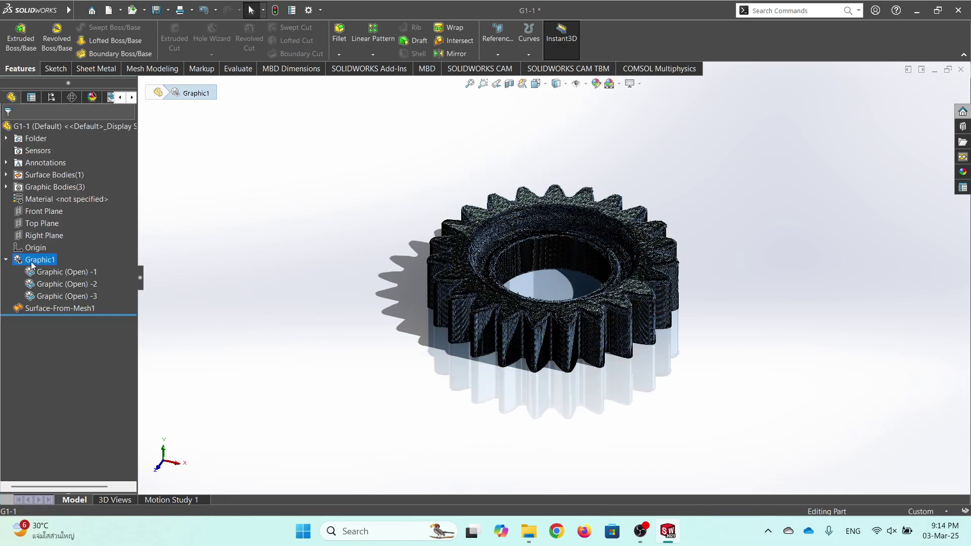
{"action": "left_click", "coordinate": [53, 271], "text": "ctrl"}
{"action": "left_click", "coordinate": [53, 284], "text": "ctrl"}
{"action": "left_click", "coordinate": [56, 299], "text": "ctrl"}
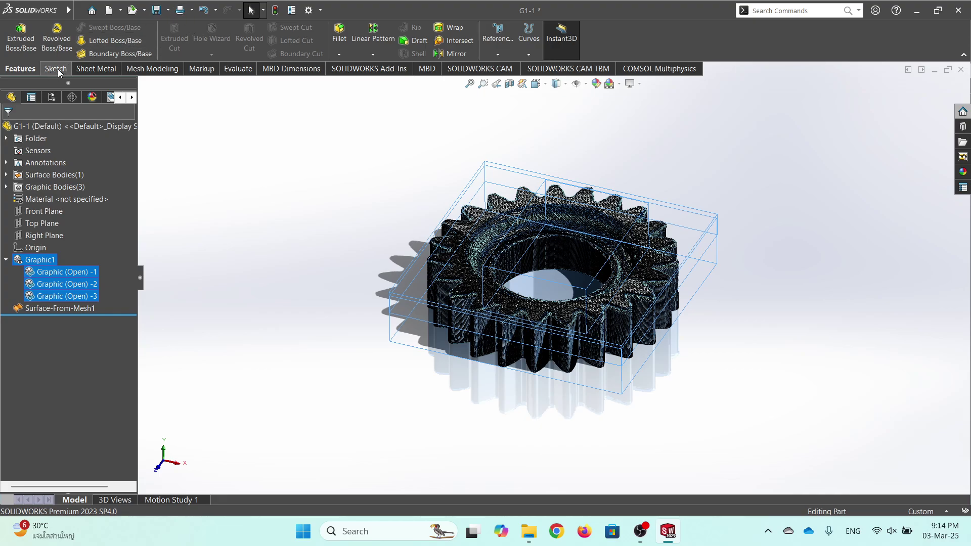
{"action": "mouse_move", "coordinate": [65, 14]}
{"action": "left_click", "coordinate": [119, 12]}
{"action": "mouse_move", "coordinate": [150, 13]}
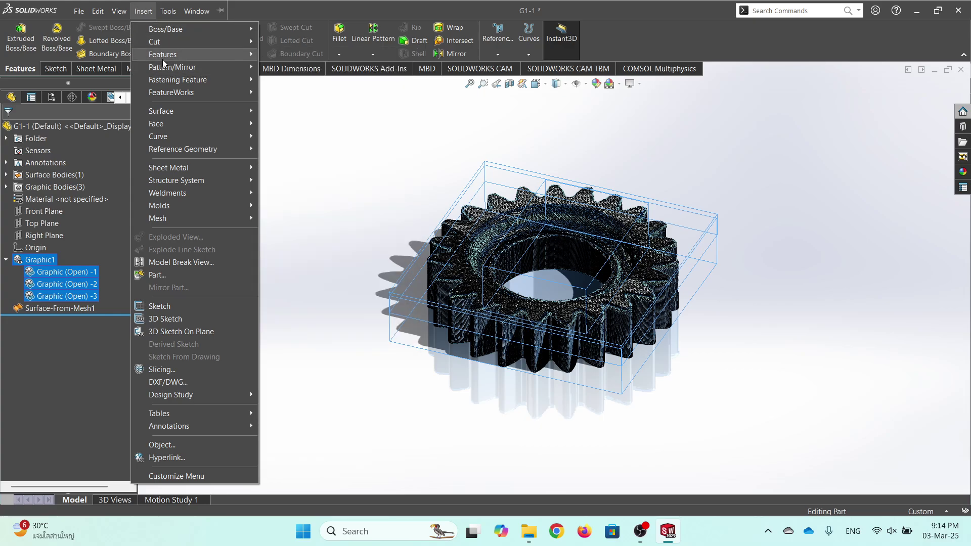
{"action": "mouse_move", "coordinate": [220, 49]}
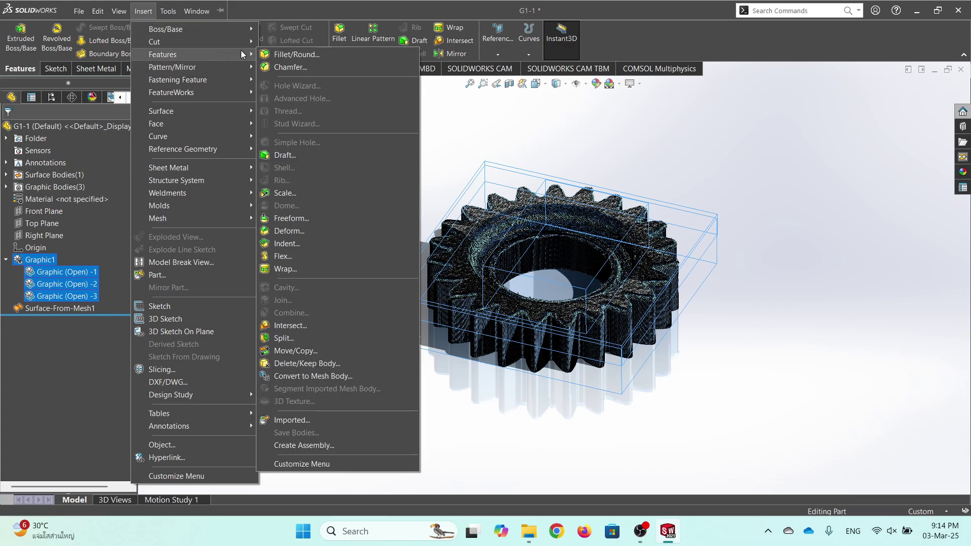
{"action": "left_click", "coordinate": [298, 195]}
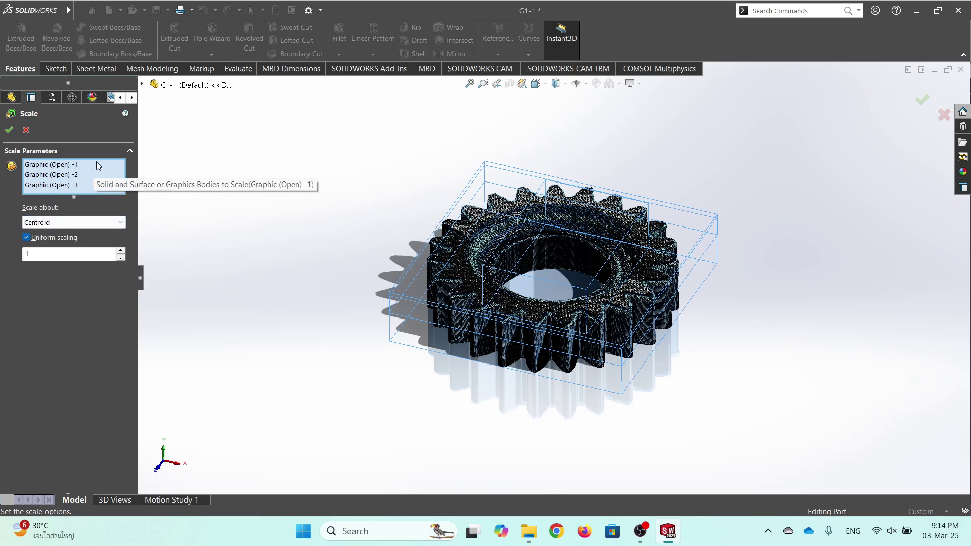
Scale the three graphic bodies uniformly about the Origin by a factor of 0.5.
{"action": "left_click", "coordinate": [50, 225]}
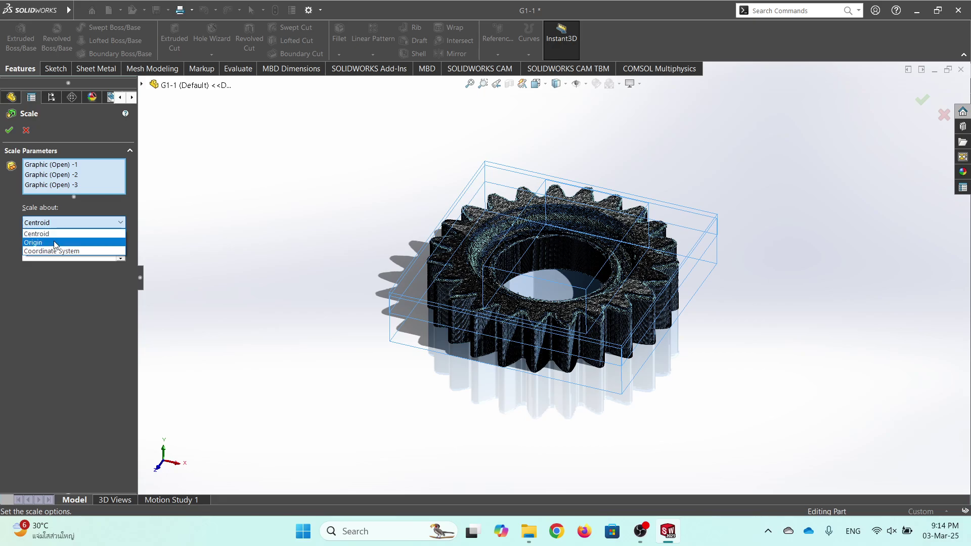
{"action": "left_click", "coordinate": [62, 212]}
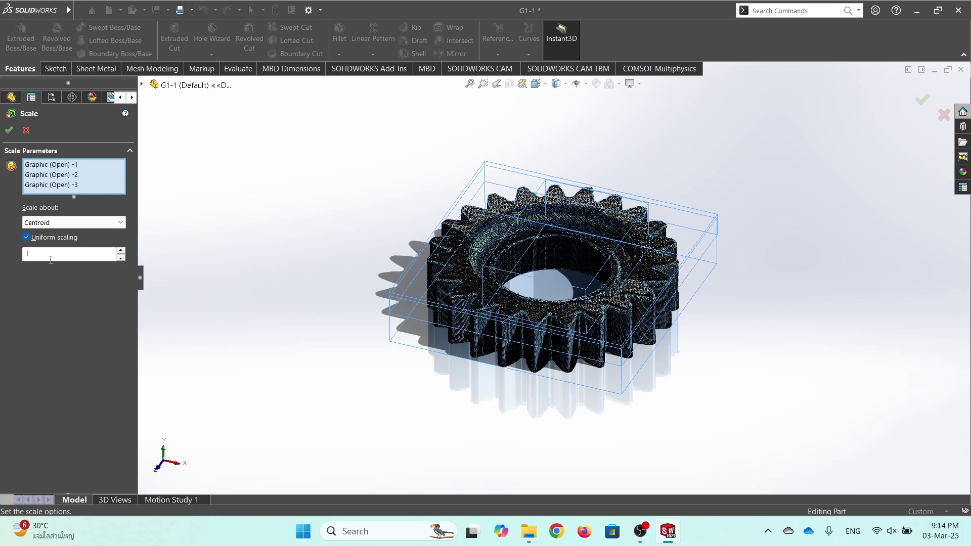
{"action": "left_click", "coordinate": [63, 224]}
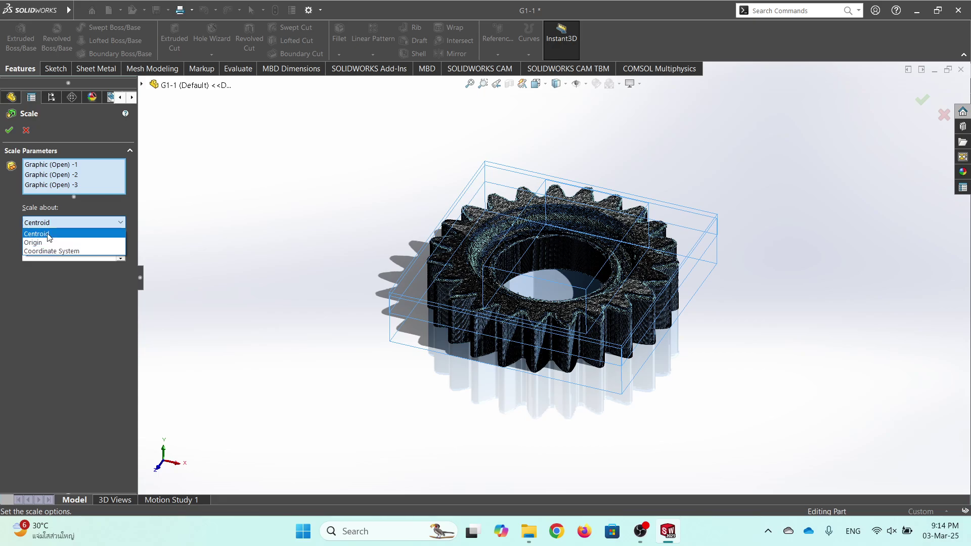
{"action": "left_click", "coordinate": [49, 242]}
{"action": "left_click", "coordinate": [45, 222]}
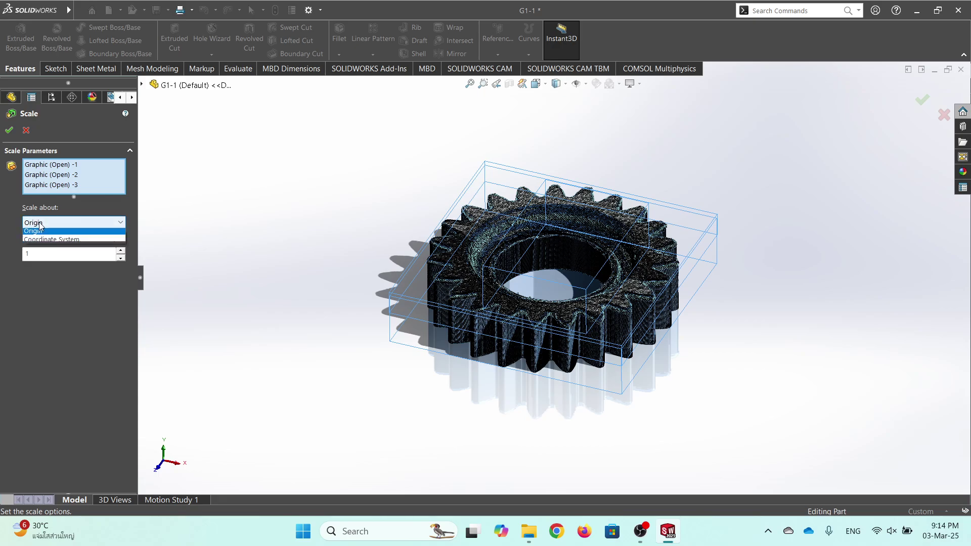
{"action": "left_click", "coordinate": [48, 257]}
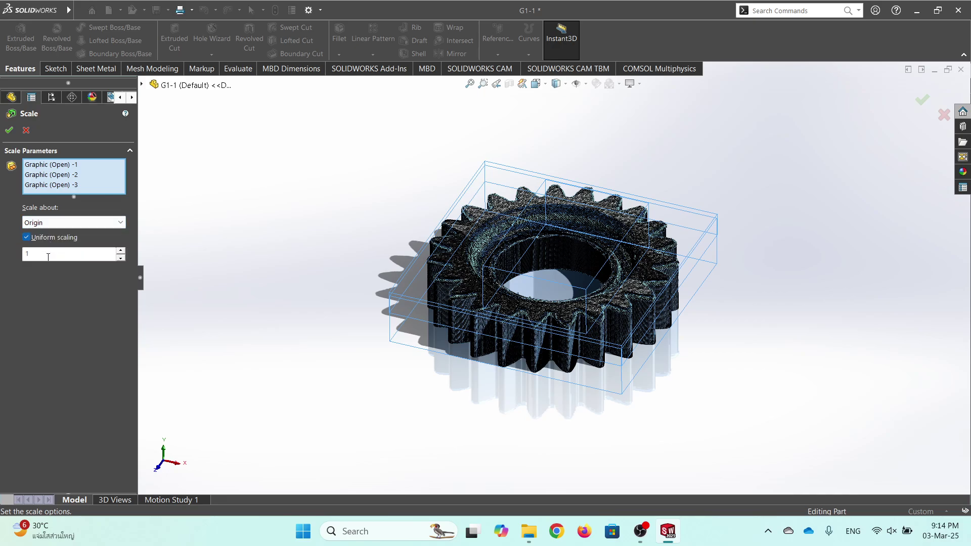
{"action": "left_click", "coordinate": [48, 257]}
{"action": "type", "text": "2"}
{"action": "left_click", "coordinate": [9, 130]}
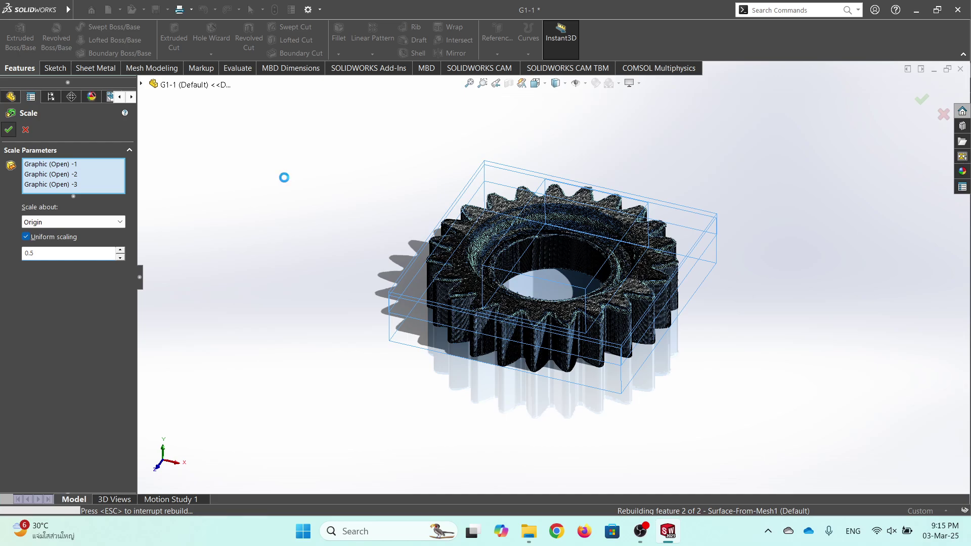
{"action": "scroll", "coordinate": [399, 184], "scroll_direction": "up", "scroll_amount": 2}
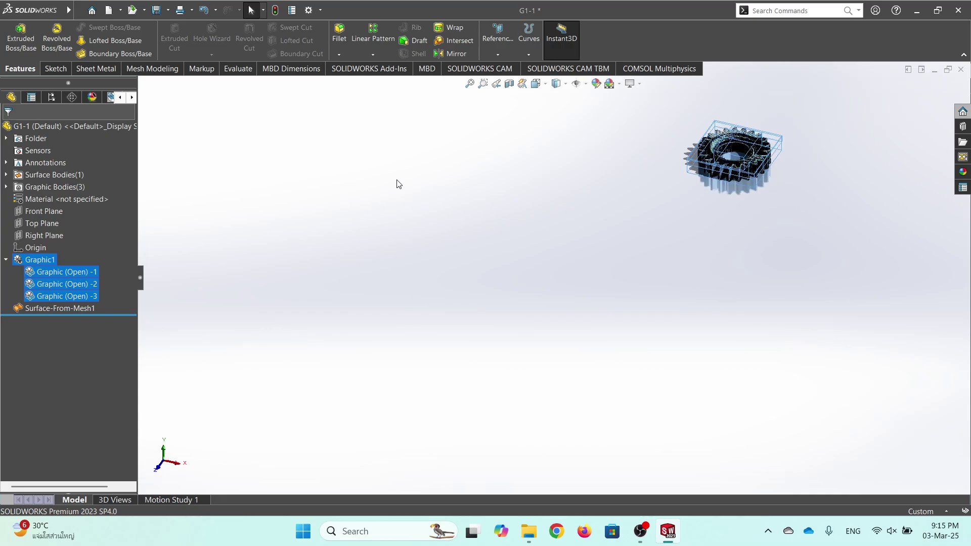
Undo the 0.5 scaling of the gear's graphic bodies.
{"action": "key", "text": "f"}
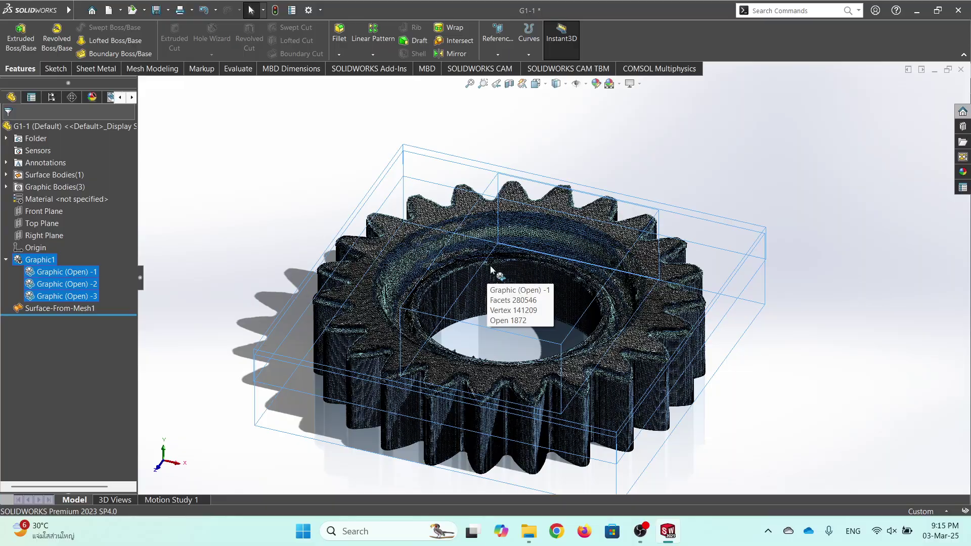
{"action": "mouse_move", "coordinate": [489, 321]}
{"action": "middle_mouse_down"}
{"action": "mouse_move", "coordinate": [459, 151]}
{"action": "mouse_move", "coordinate": [457, 280]}
{"action": "mouse_move", "coordinate": [484, 314]}
{"action": "middle_mouse_up"}
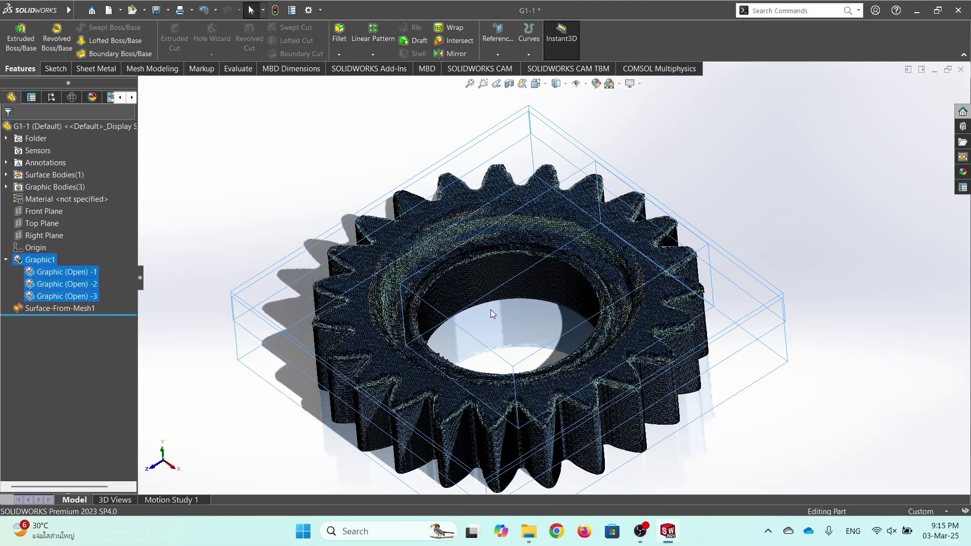
{"action": "left_click", "coordinate": [301, 148]}
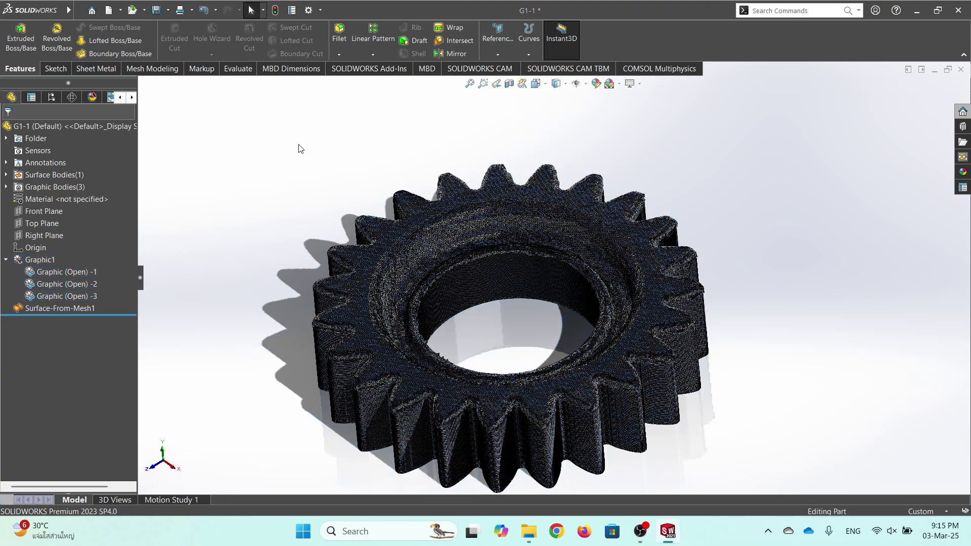
{"action": "left_click", "coordinate": [205, 13]}
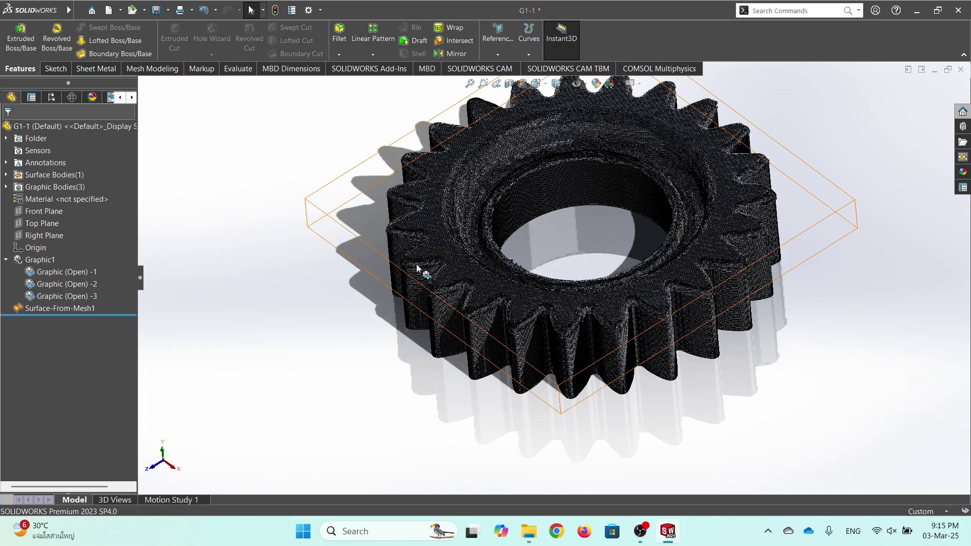
Open a new sketch on the planar surface fitted to the gear's flat face and orient the view to Bottom.
{"action": "middle_click_drag", "start_coordinate": [332, 303], "coordinate": [454, 126]}
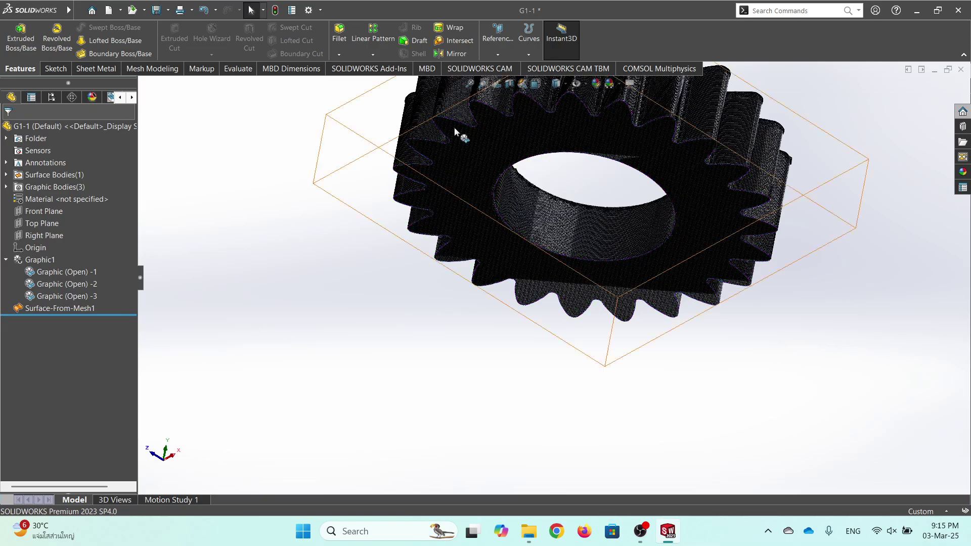
{"action": "left_click", "coordinate": [459, 151]}
{"action": "middle_click_drag", "start_coordinate": [276, 218], "coordinate": [318, 144]}
{"action": "scroll", "coordinate": [398, 192], "scroll_direction": "up", "scroll_amount": 4}
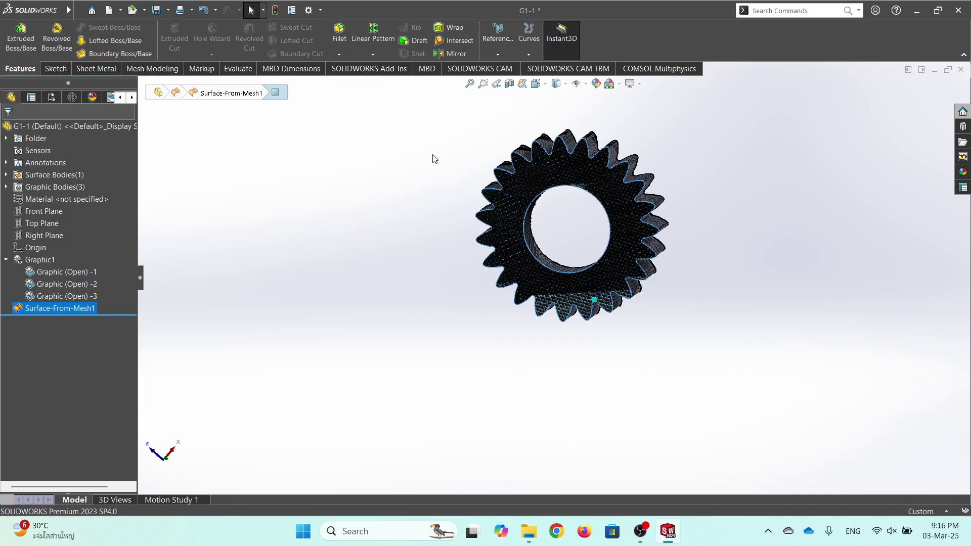
{"action": "left_click", "coordinate": [53, 68]}
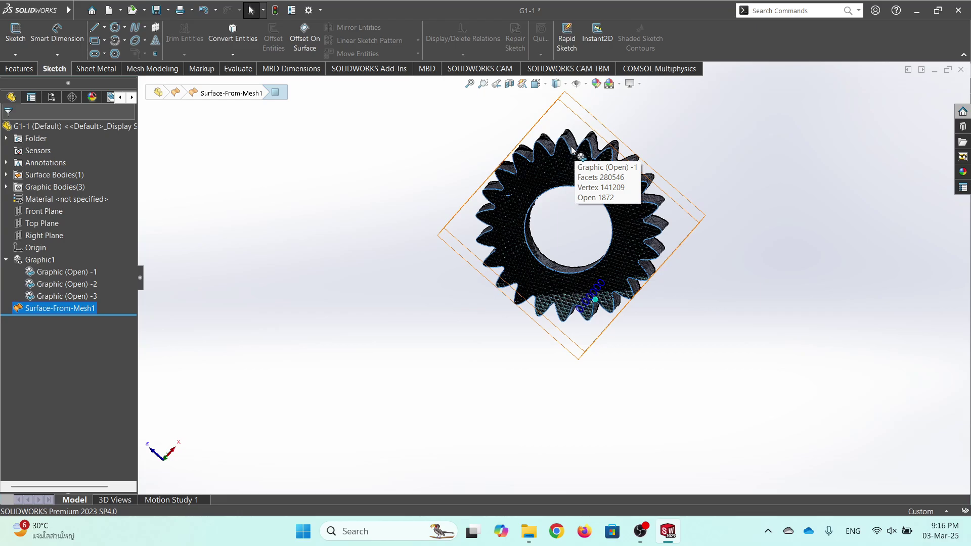
{"action": "middle_click_drag", "start_coordinate": [596, 178], "coordinate": [578, 208]}
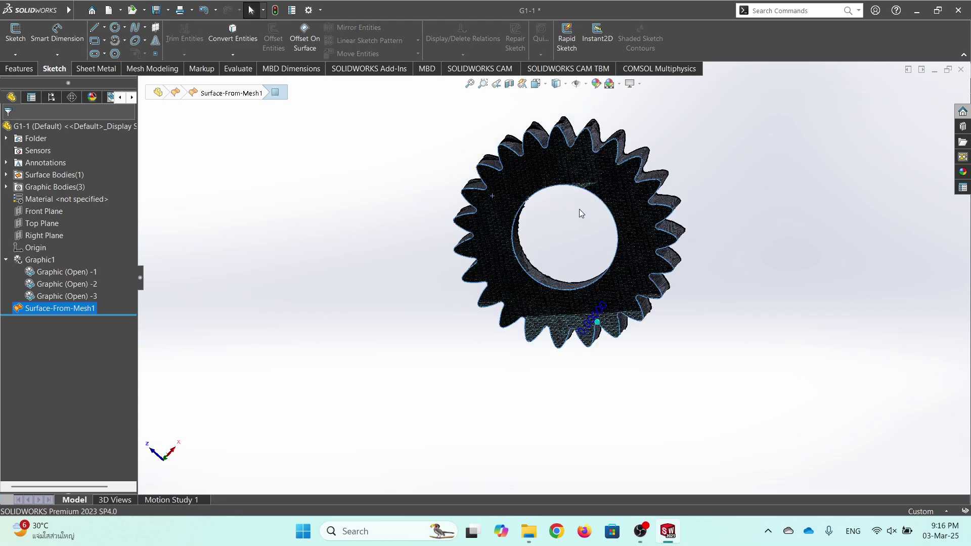
{"action": "scroll", "coordinate": [579, 209], "scroll_direction": "down", "scroll_amount": 2}
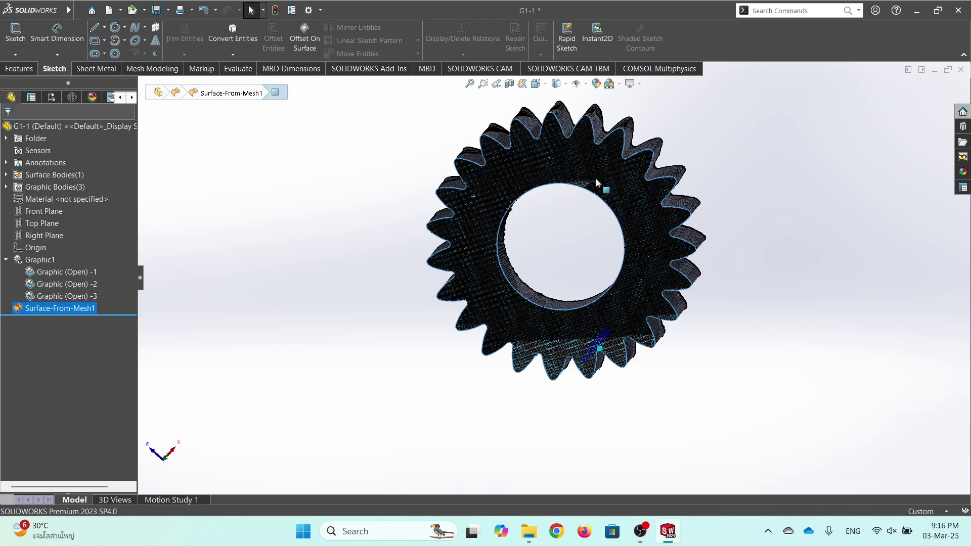
{"action": "right_click", "coordinate": [522, 153]}
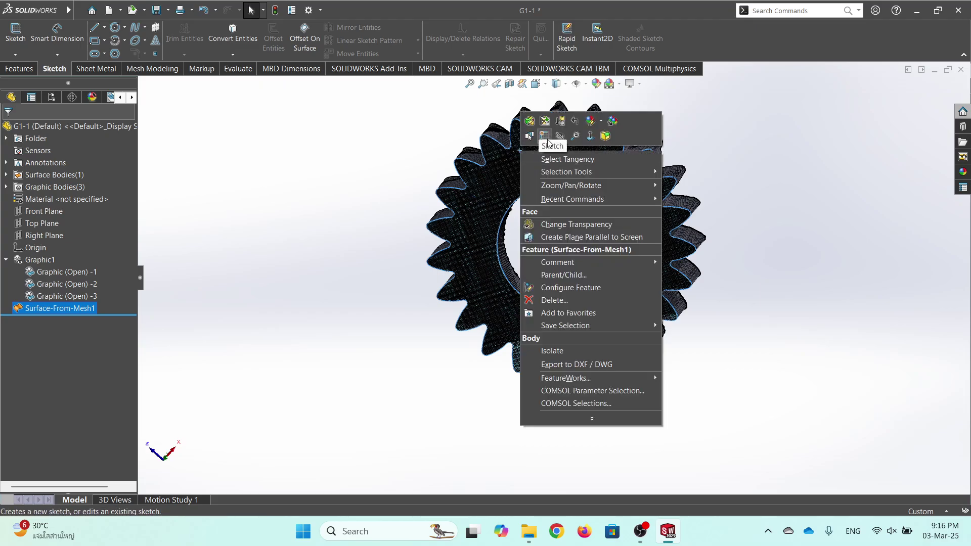
{"action": "left_click", "coordinate": [550, 141]}
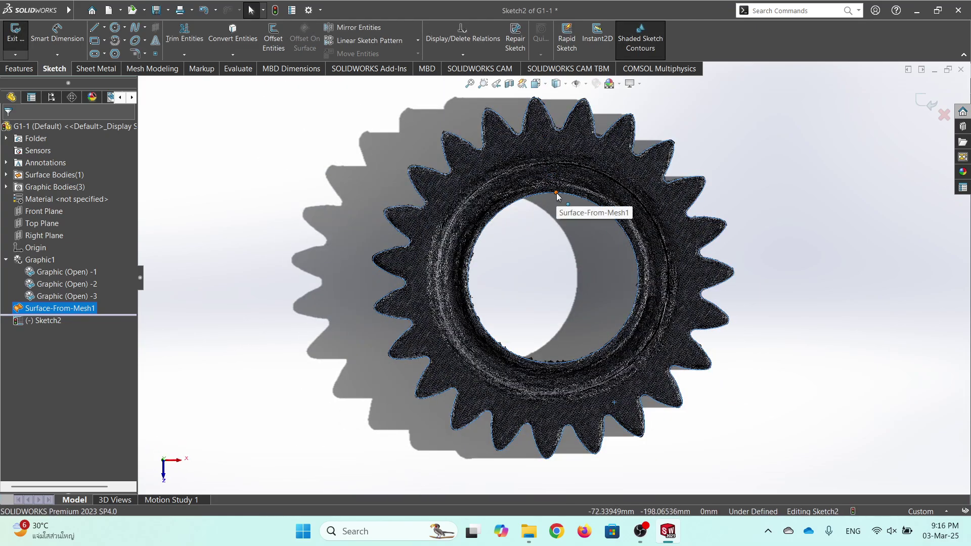
{"action": "key", "text": "space"}
{"action": "middle_click_drag", "start_coordinate": [538, 353], "coordinate": [594, 228]}
{"action": "key", "text": "space"}
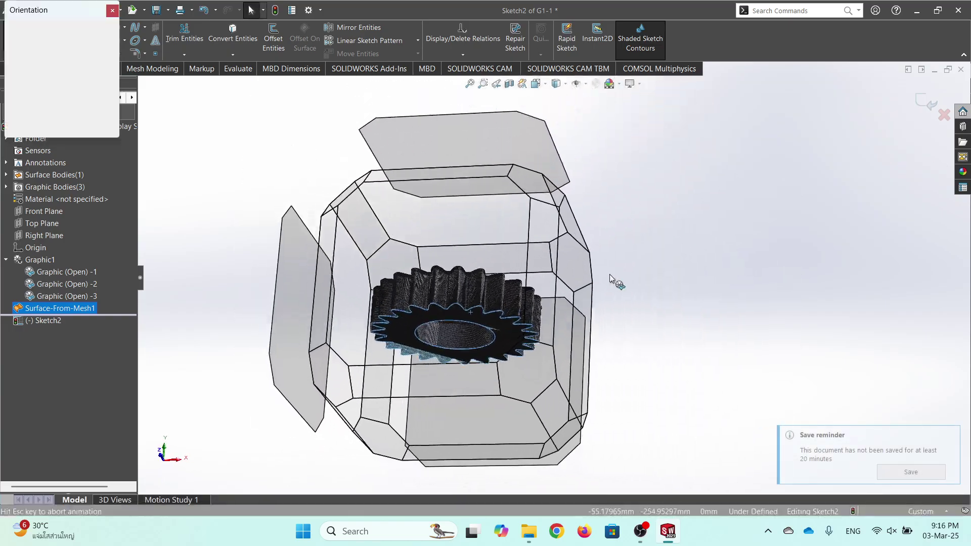
{"action": "middle_click_drag", "start_coordinate": [534, 326], "coordinate": [543, 215]}
{"action": "left_click", "coordinate": [470, 365]}
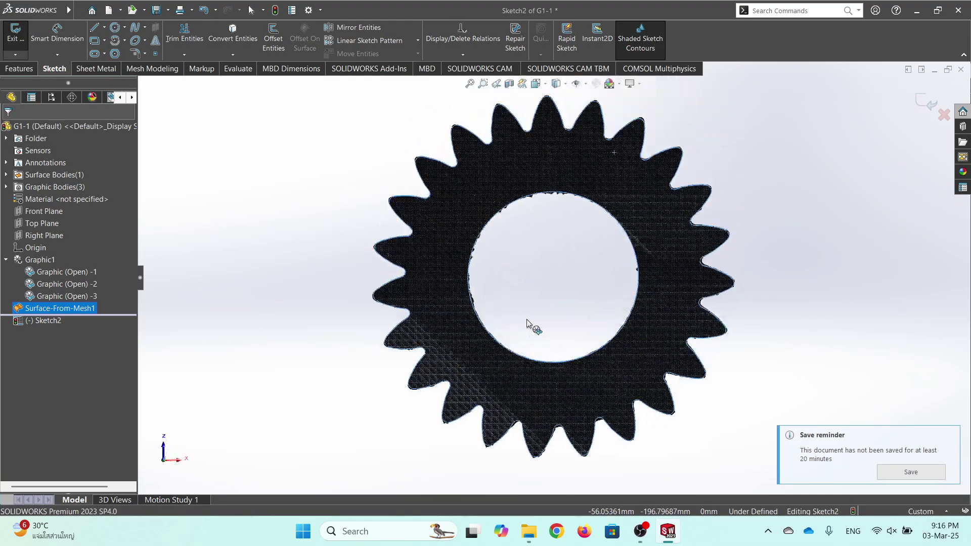
Sketch a perimeter circle through three points on the gear's bore edge, with a radius of about 14 mm.
{"action": "left_click", "coordinate": [115, 27]}
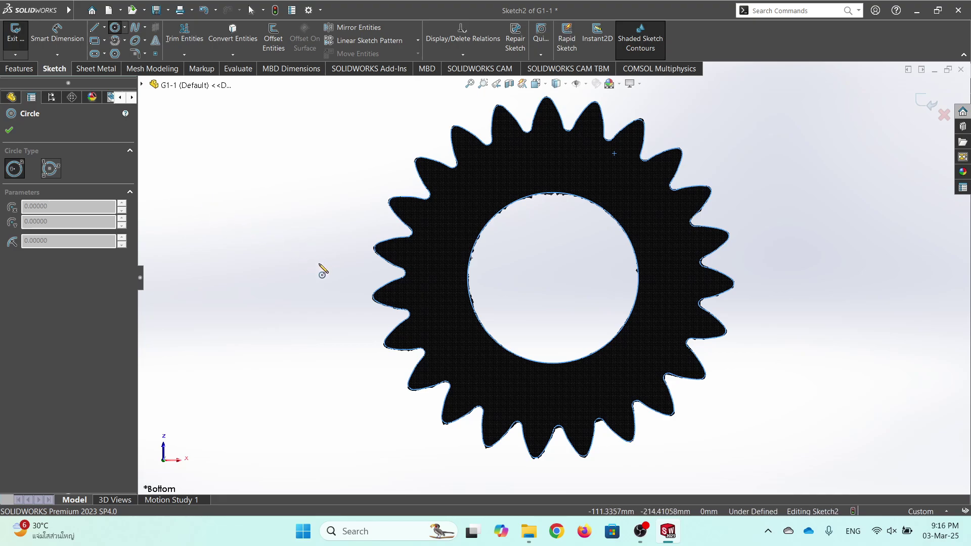
{"action": "left_click", "coordinate": [53, 169]}
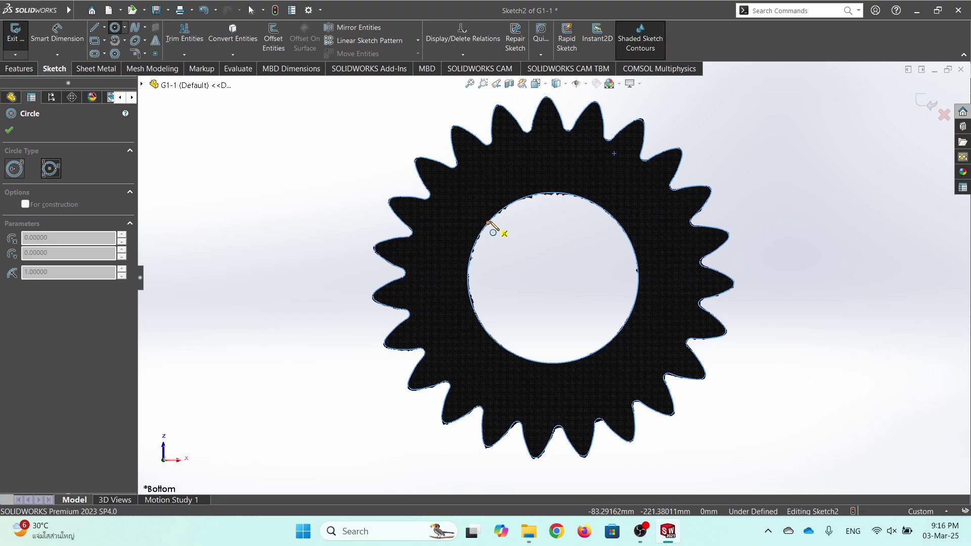
{"action": "left_click", "coordinate": [485, 224]}
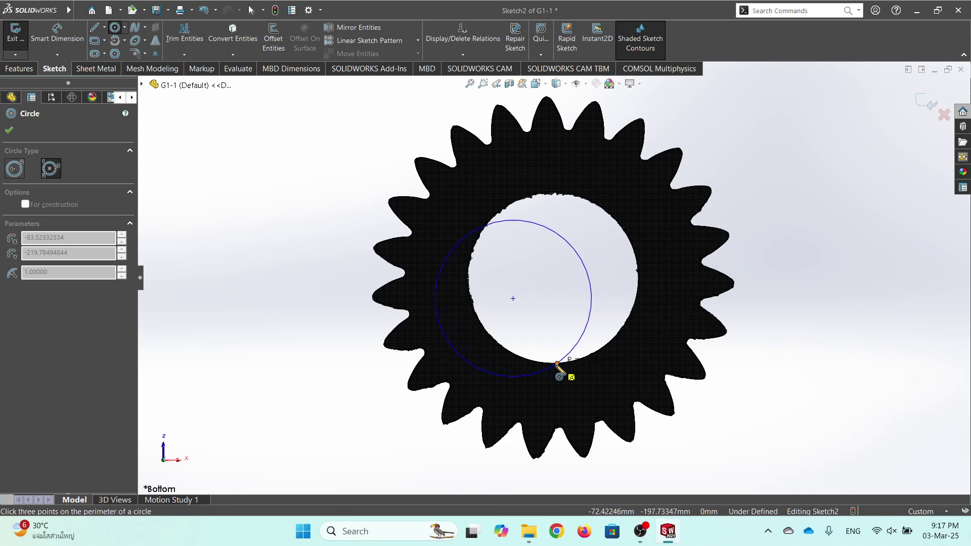
{"action": "scroll", "coordinate": [553, 367], "scroll_direction": "down", "scroll_amount": 1}
{"action": "scroll", "coordinate": [552, 364], "scroll_direction": "down", "scroll_amount": 2}
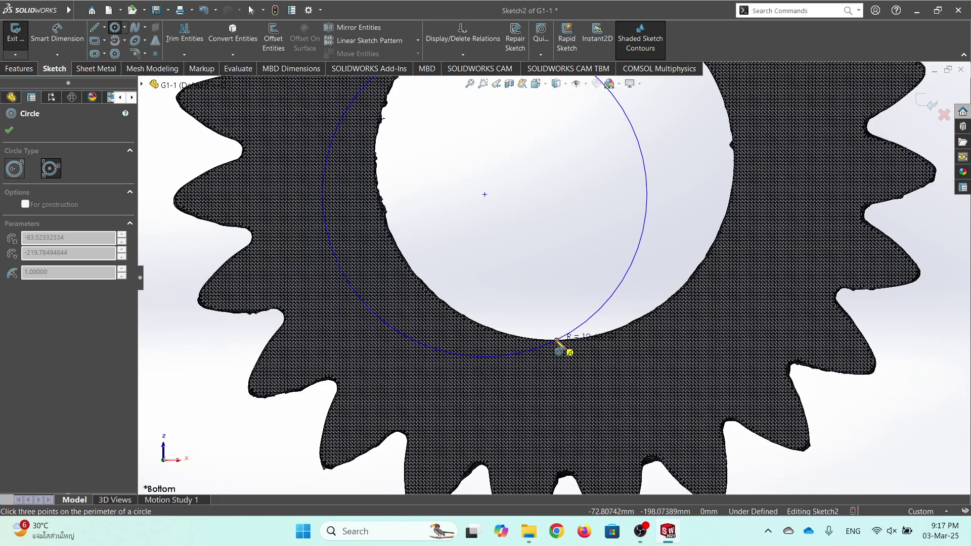
{"action": "left_click", "coordinate": [559, 340]}
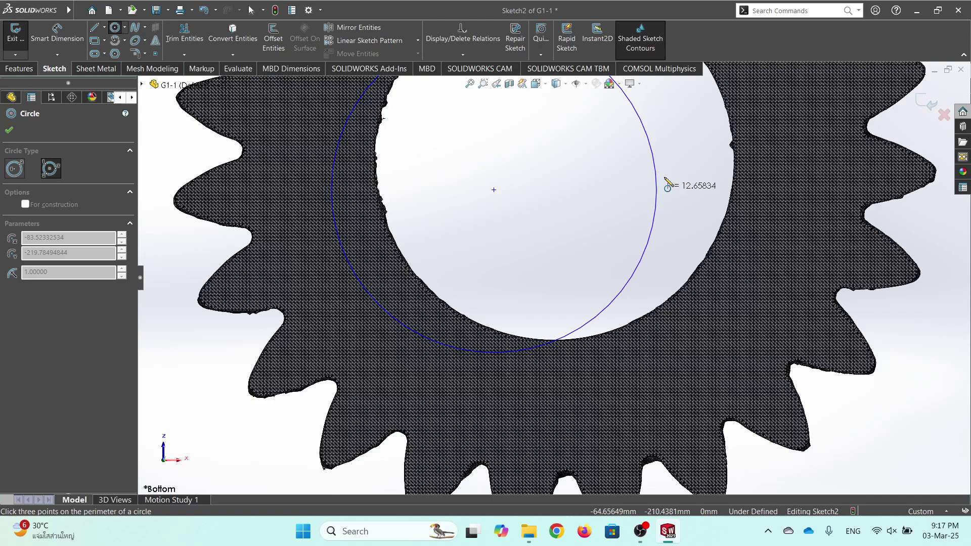
{"action": "left_click", "coordinate": [733, 130]}
{"action": "scroll", "coordinate": [678, 190], "scroll_direction": "up", "scroll_amount": 2}
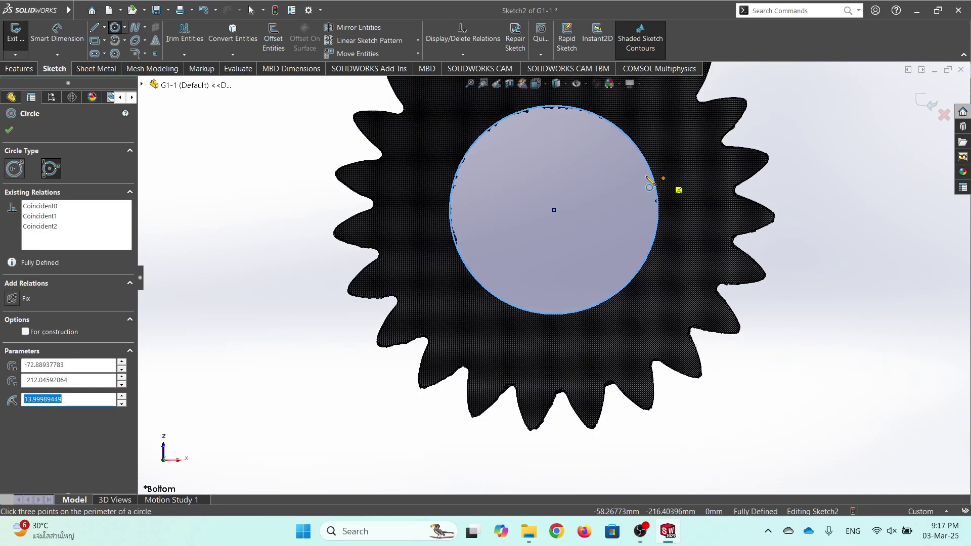
{"action": "scroll", "coordinate": [564, 173], "scroll_direction": "down", "scroll_amount": 1}
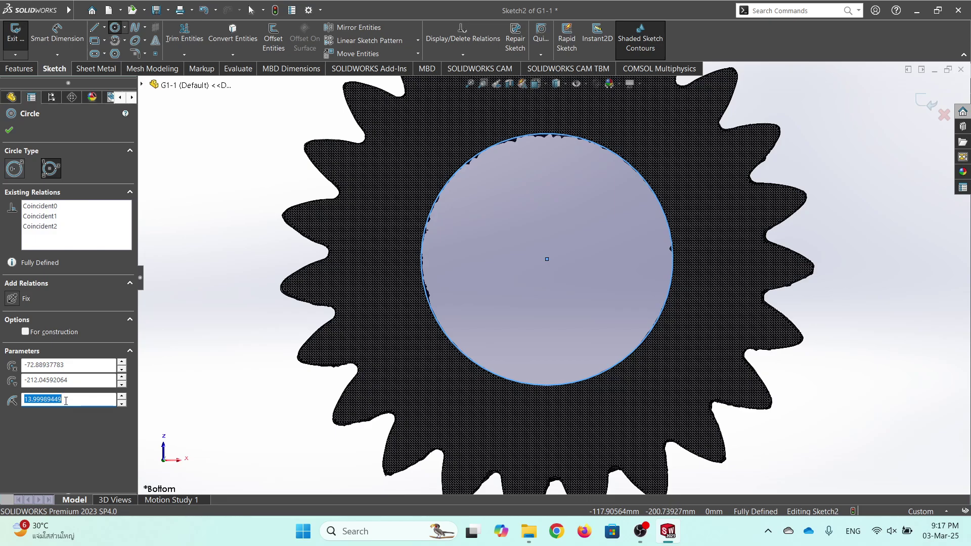
{"action": "left_click", "coordinate": [7, 130]}
Extrude the bore circle as a blind boss 10 mm deep from the sketch plane into the gear.
{"action": "key", "text": "f"}
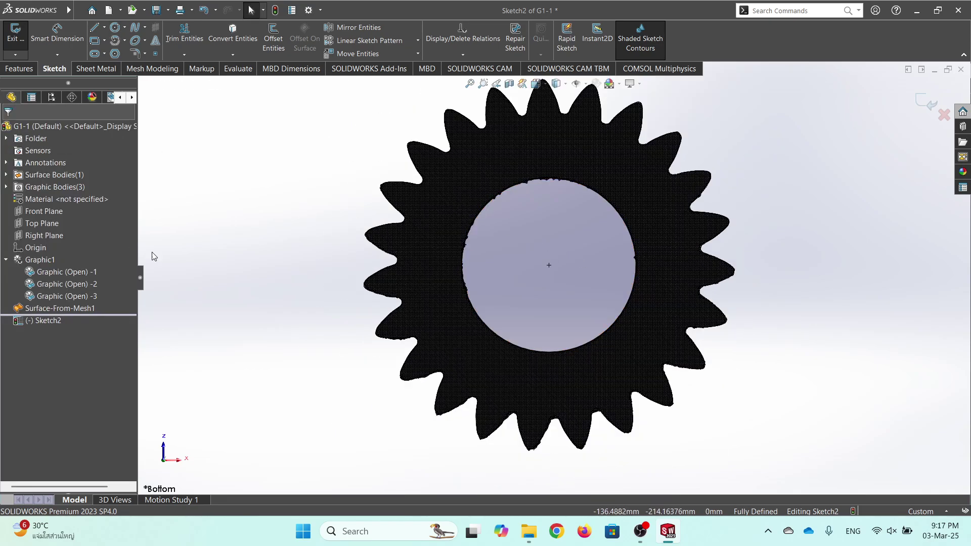
{"action": "left_click", "coordinate": [20, 74]}
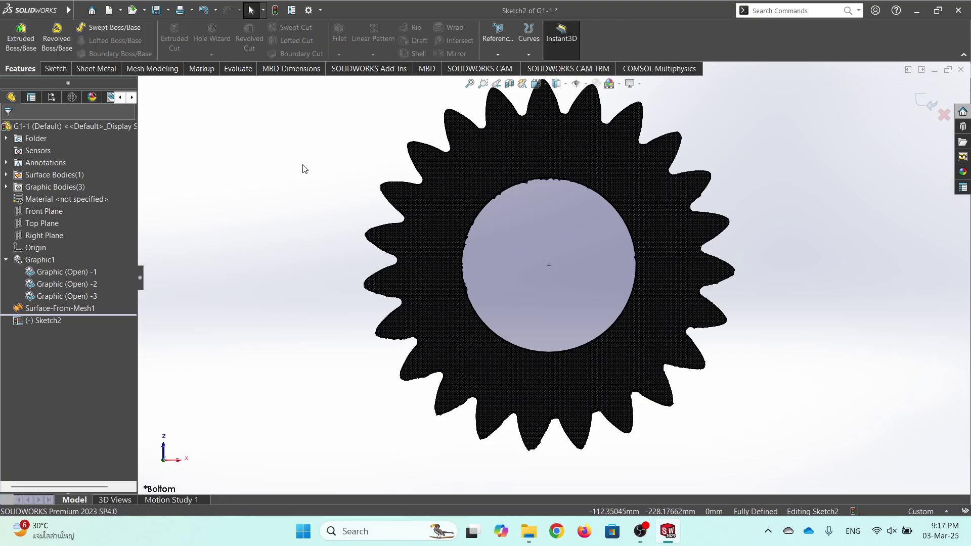
{"action": "middle_click_drag", "start_coordinate": [303, 167], "coordinate": [260, 195]}
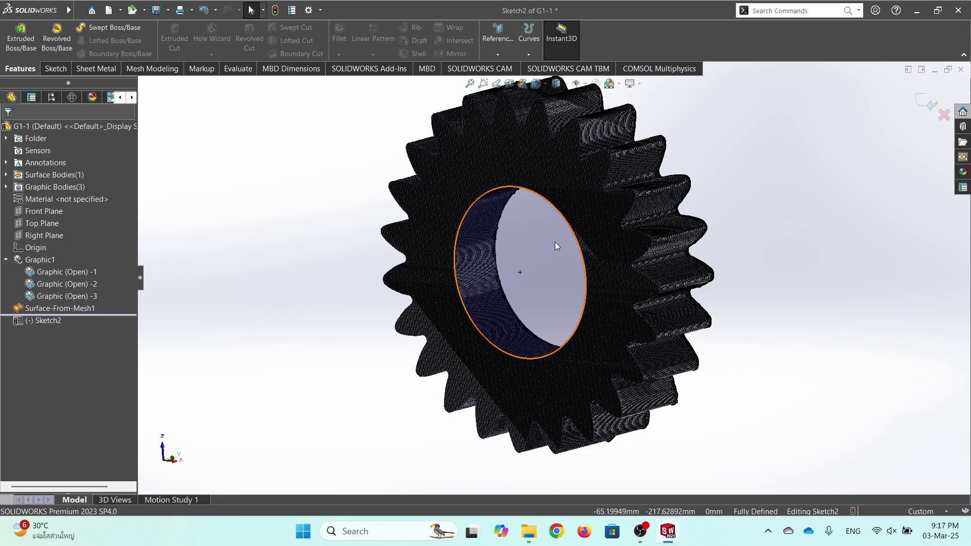
{"action": "left_click", "coordinate": [21, 38]}
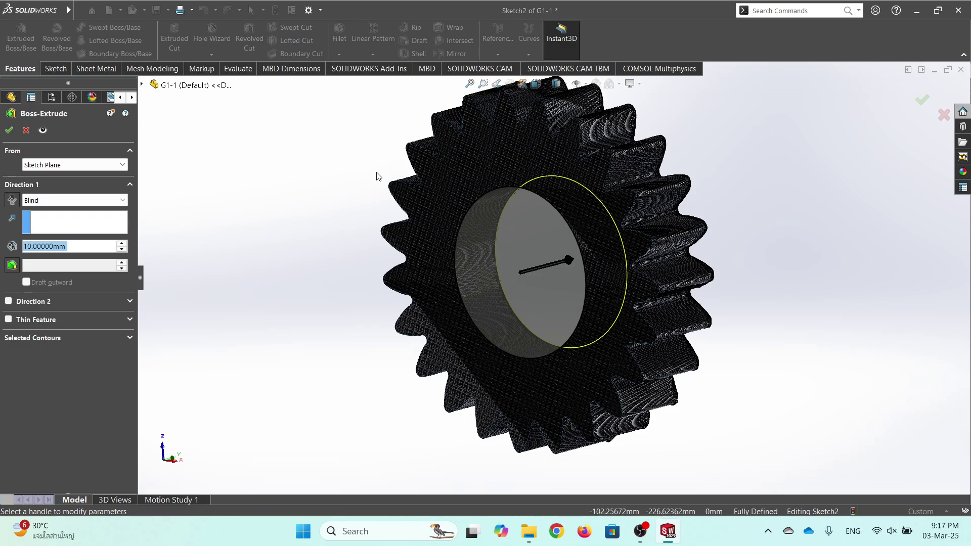
{"action": "middle_click_drag", "start_coordinate": [374, 173], "coordinate": [253, 219]}
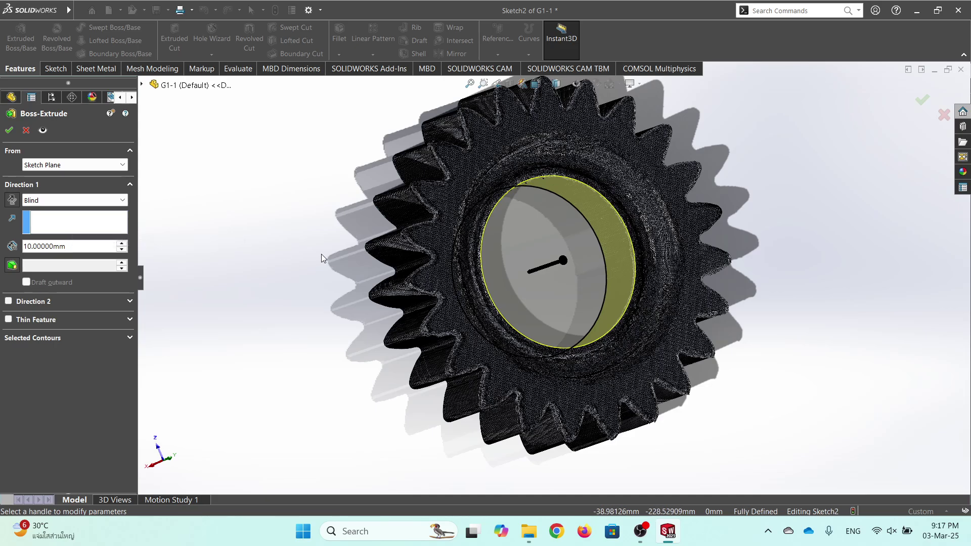
{"action": "middle_click_drag", "start_coordinate": [321, 255], "coordinate": [263, 175]}
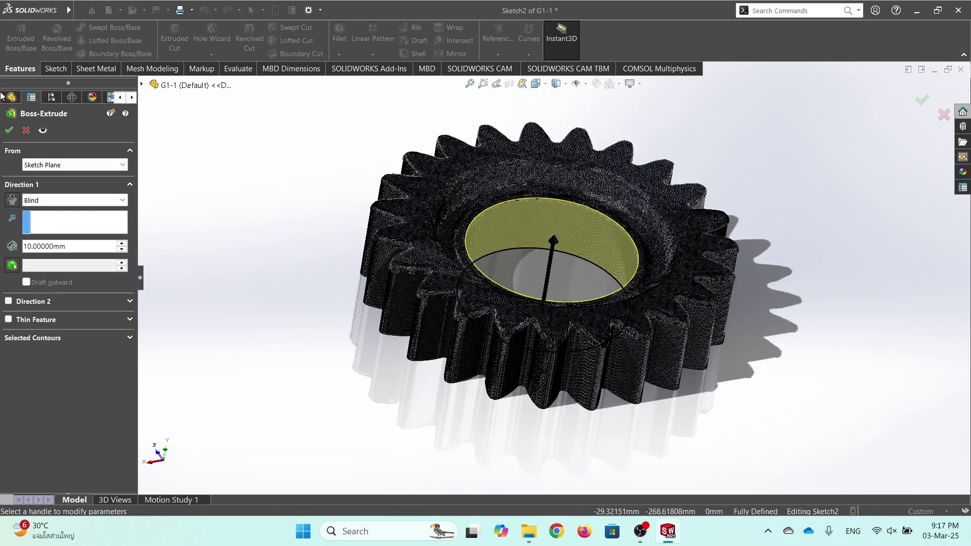
{"action": "left_click", "coordinate": [9, 131]}
Open a sketch on the extruded disc's circular end face on the gear's flat side.
{"action": "mouse_move", "coordinate": [298, 267]}
{"action": "middle_mouse_down"}
{"action": "mouse_move", "coordinate": [336, 243]}
{"action": "mouse_move", "coordinate": [290, 276]}
{"action": "middle_mouse_up"}
{"action": "key", "text": "ctrl+8"}
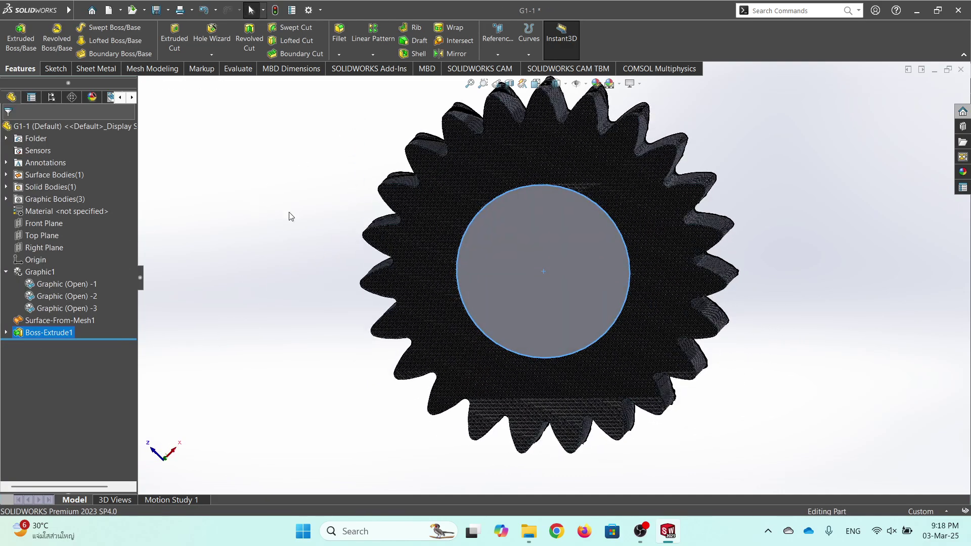
{"action": "left_click", "coordinate": [291, 216]}
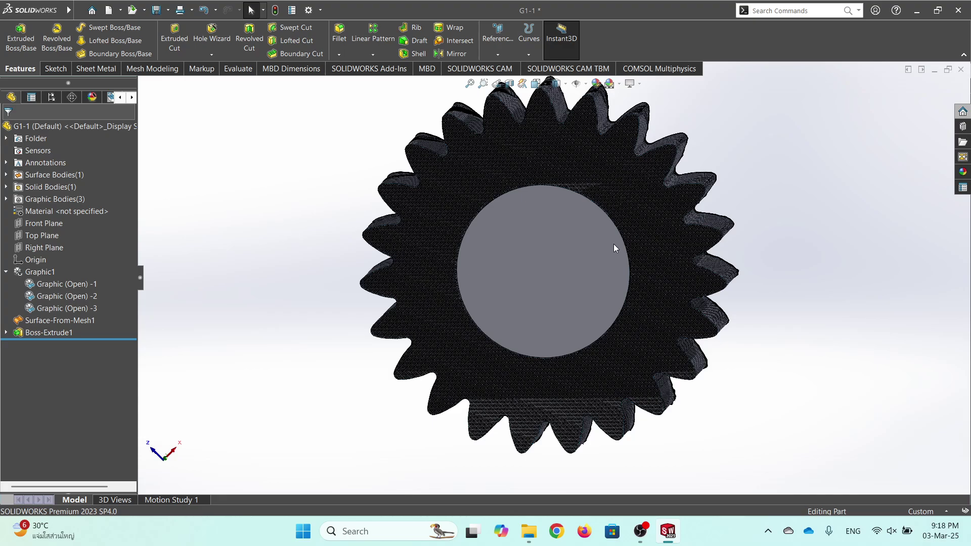
{"action": "left_click", "coordinate": [545, 247]}
{"action": "right_click", "coordinate": [535, 212]}
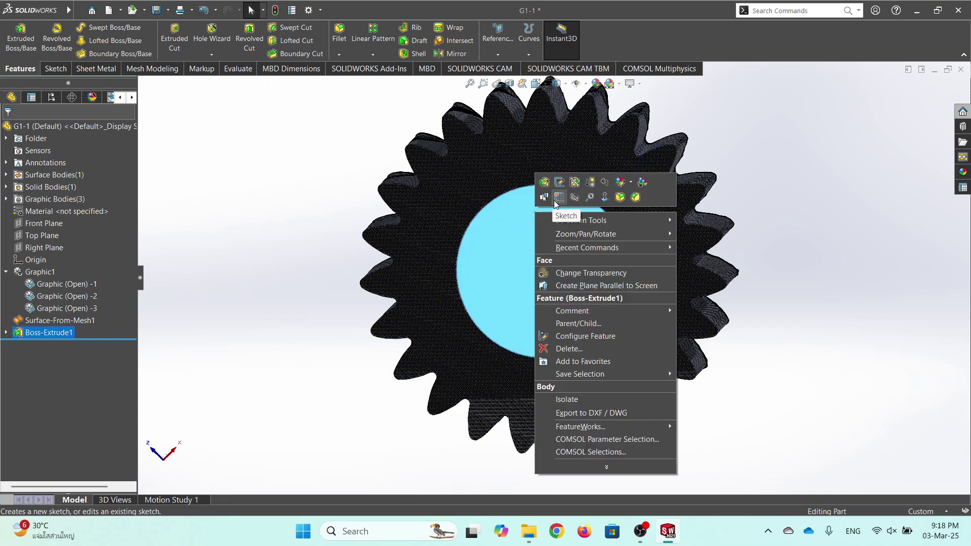
{"action": "left_click", "coordinate": [558, 199]}
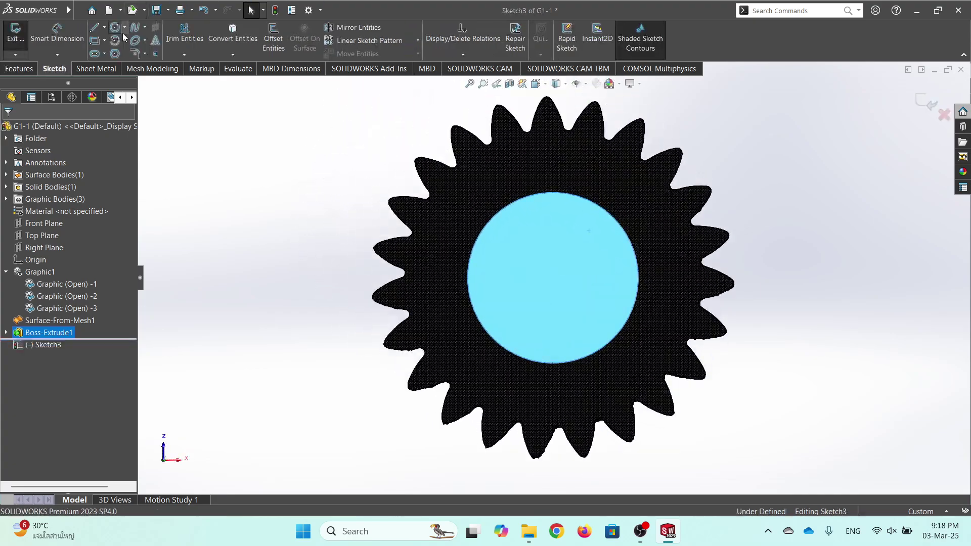
{"action": "left_click", "coordinate": [114, 28]}
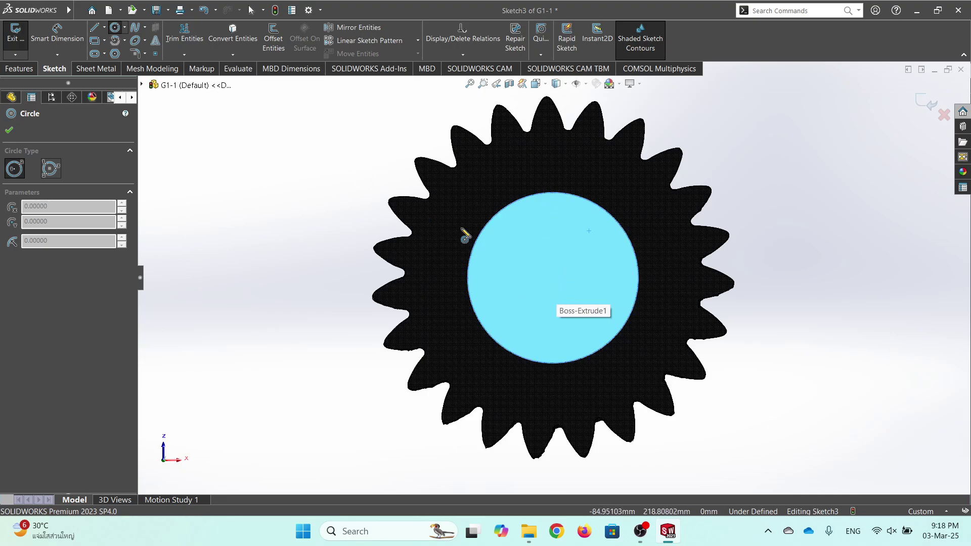
{"action": "left_click", "coordinate": [95, 28]}
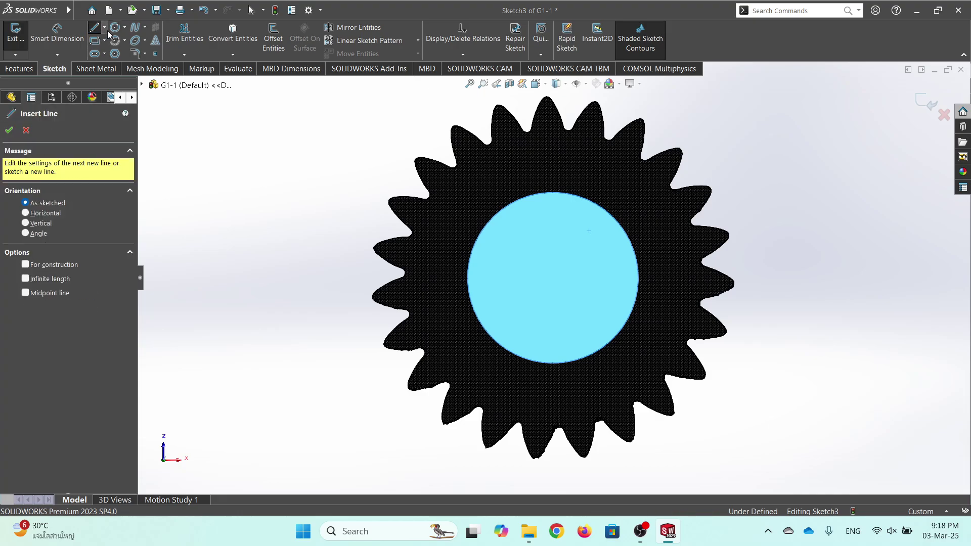
{"action": "left_click", "coordinate": [554, 192]}
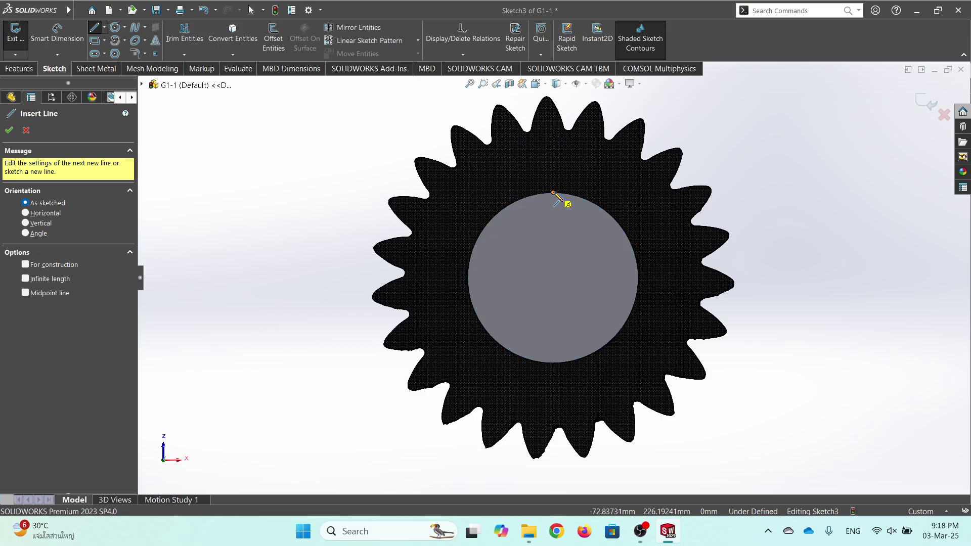
{"action": "left_click", "coordinate": [565, 207]}
{"action": "key", "text": "Escape"}
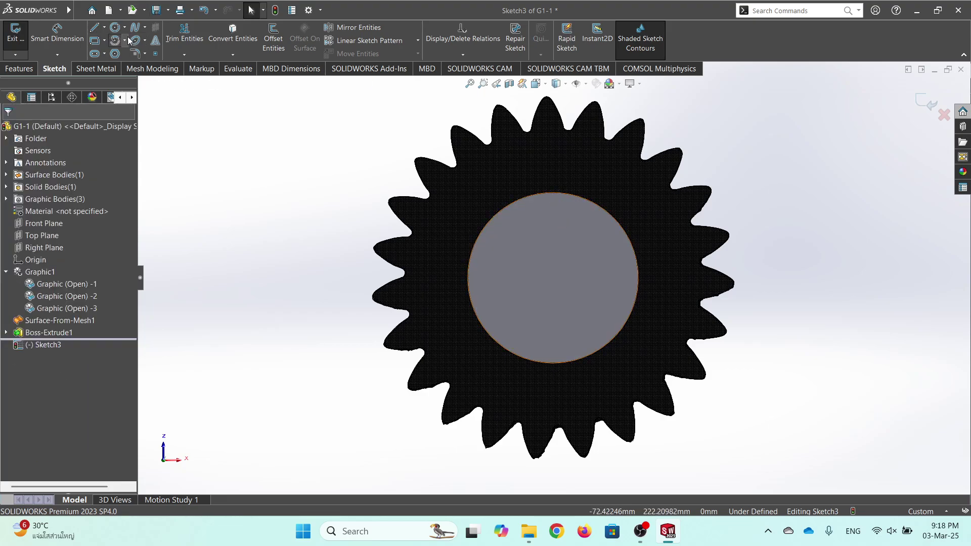
{"action": "left_click", "coordinate": [94, 27]}
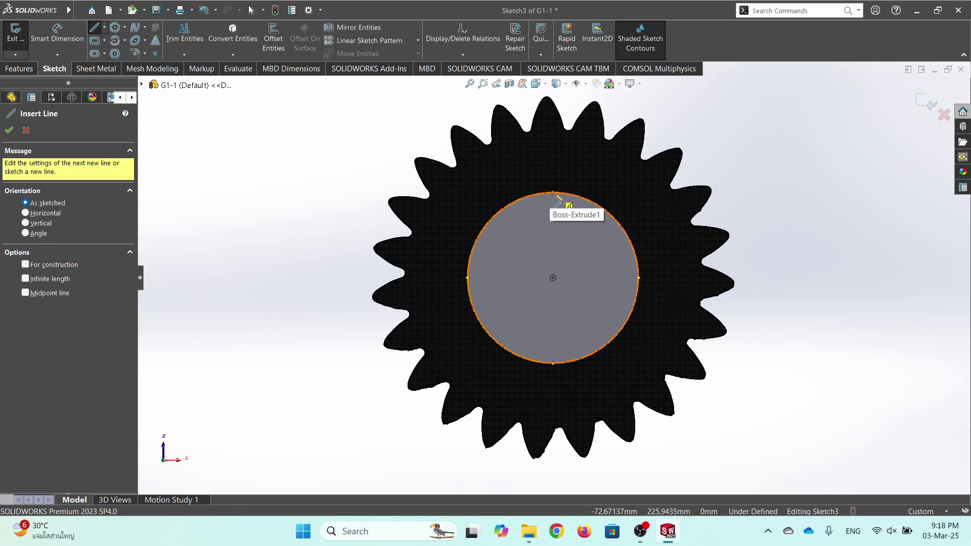
{"action": "left_click", "coordinate": [553, 192]}
{"action": "left_click", "coordinate": [554, 364]}
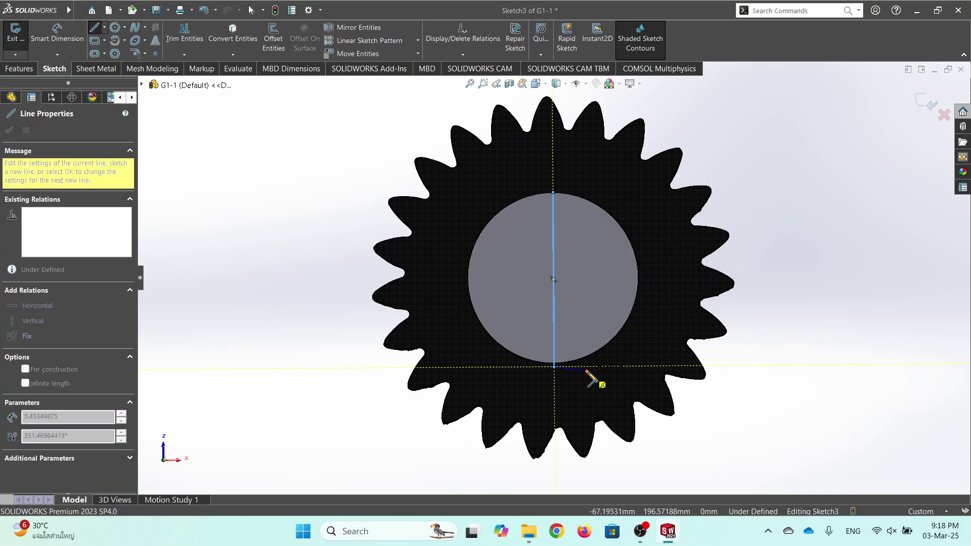
{"action": "key", "text": "Escape"}
{"action": "key", "text": "Escape"}
{"action": "left_click", "coordinate": [554, 316]}
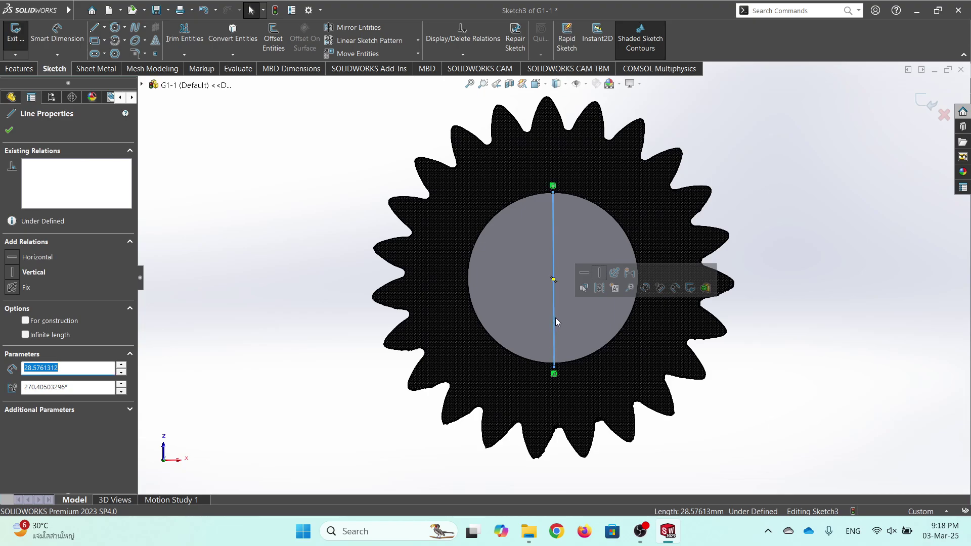
{"action": "key", "text": "Delete"}
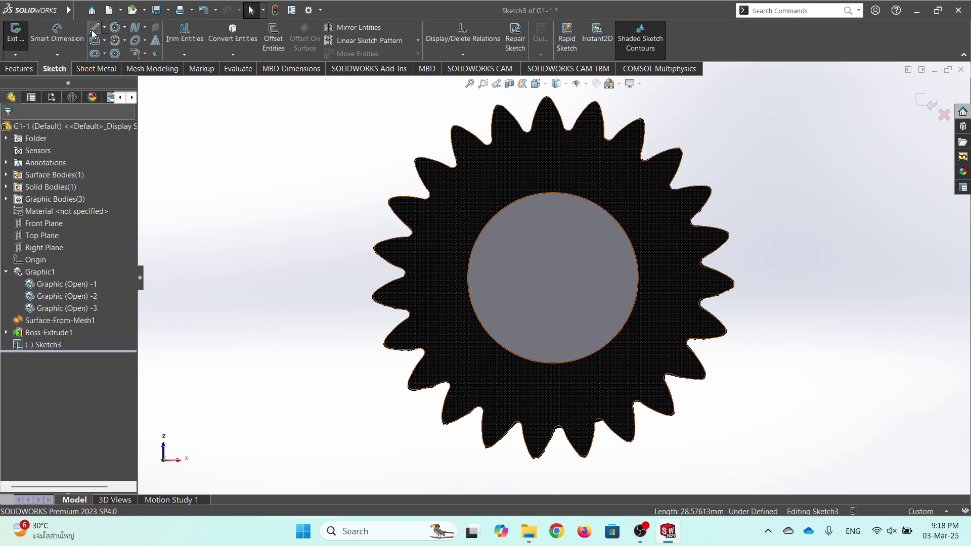
Sketch a vertical line about 28 mm long across the disc face between its upper and lower quadrant points.
{"action": "left_click", "coordinate": [93, 33]}
{"action": "left_click", "coordinate": [553, 193]}
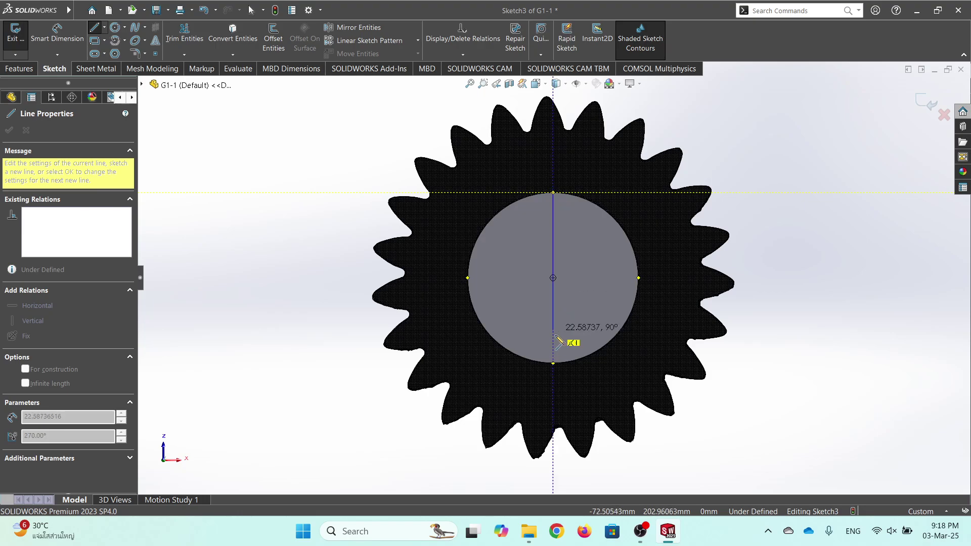
{"action": "left_click", "coordinate": [553, 363]}
{"action": "key", "text": "Escape"}
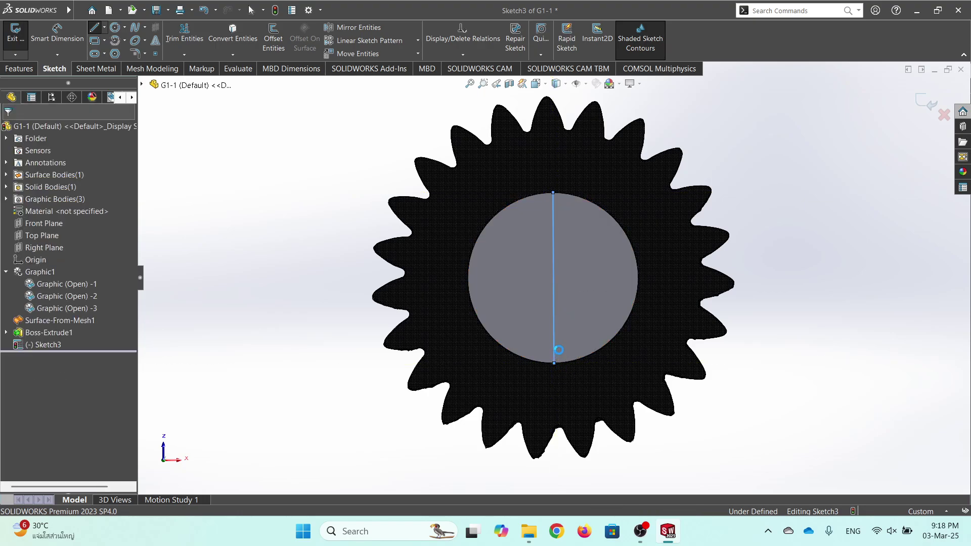
Sketch a circle with a radius of about 6.9 mm centred on the line's midpoint and delete the helper line.
{"action": "left_click", "coordinate": [115, 27]}
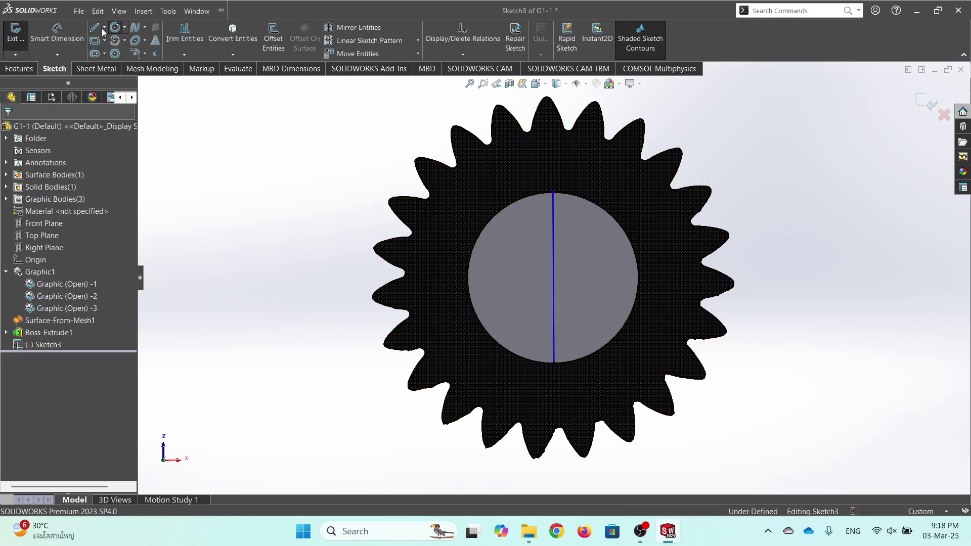
{"action": "left_click", "coordinate": [553, 278]}
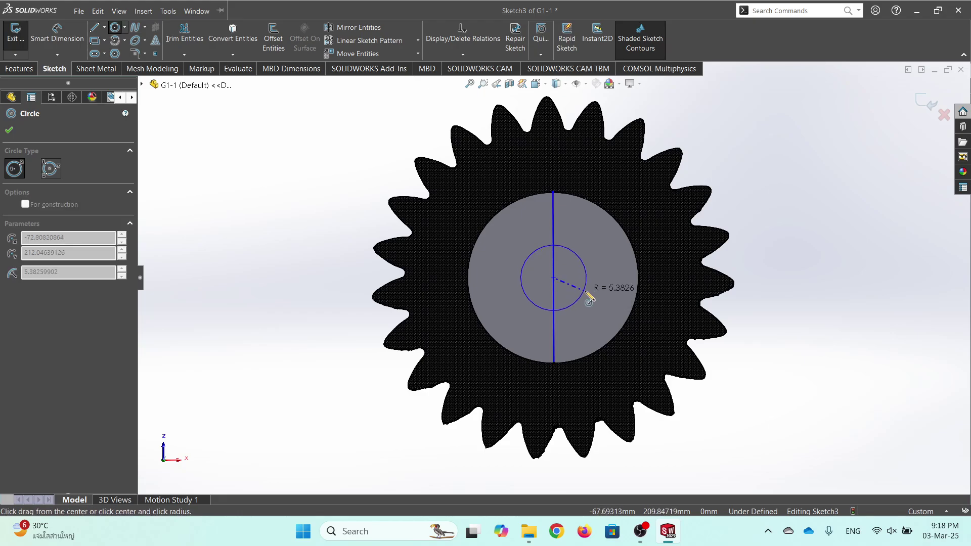
{"action": "left_click", "coordinate": [589, 298]}
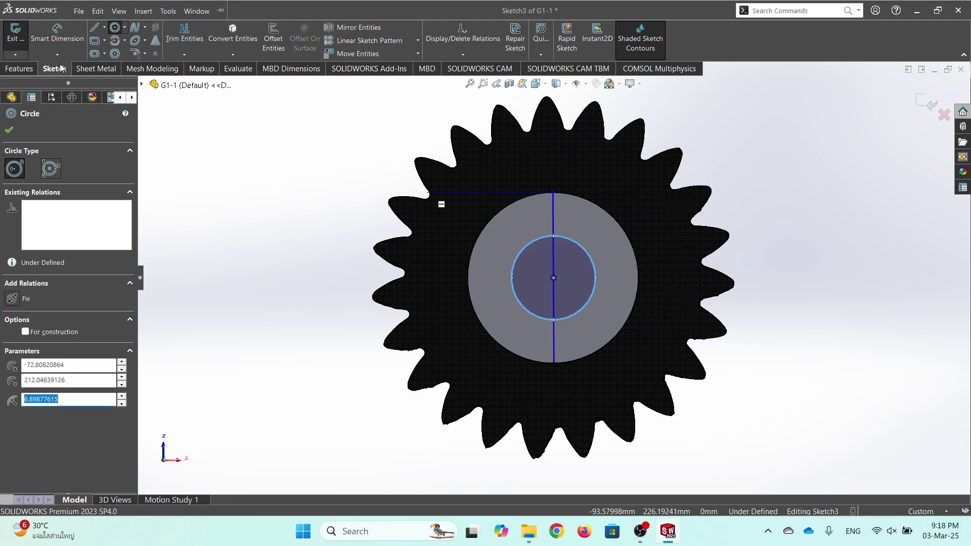
{"action": "left_click", "coordinate": [9, 130]}
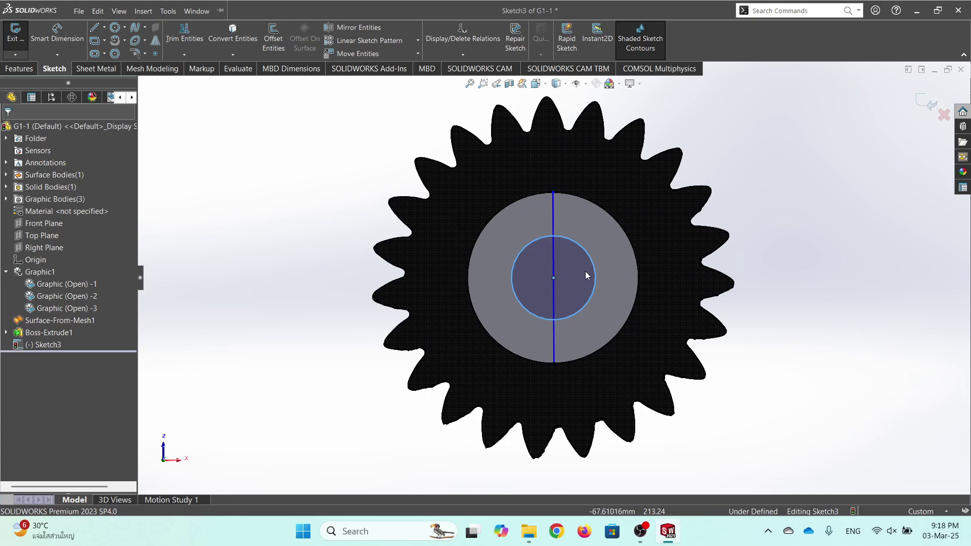
{"action": "left_click", "coordinate": [553, 225]}
{"action": "key", "text": "Delete"}
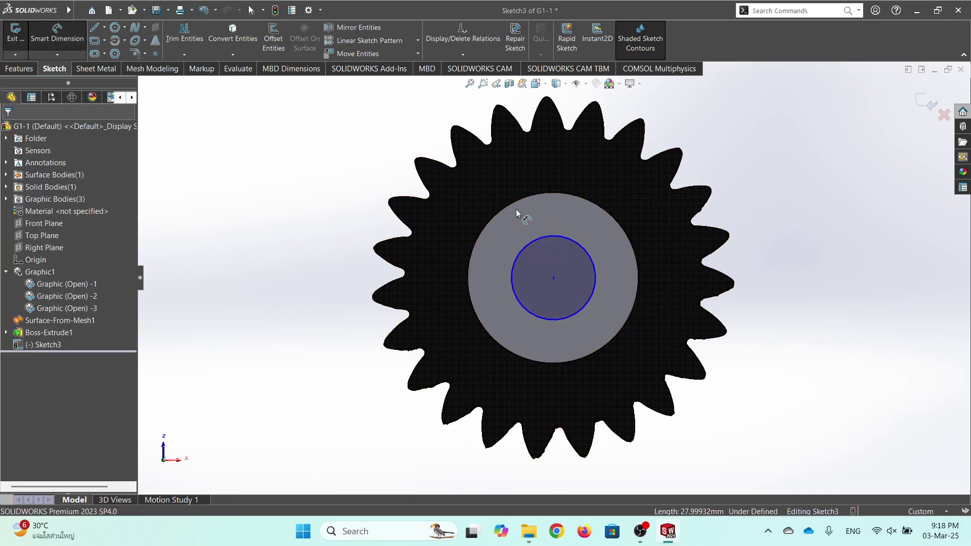
Extrude the small circle as a blind boss 20 mm deep outward from the disc, with Merge result on.
{"action": "left_click", "coordinate": [20, 68]}
{"action": "left_click", "coordinate": [17, 47]}
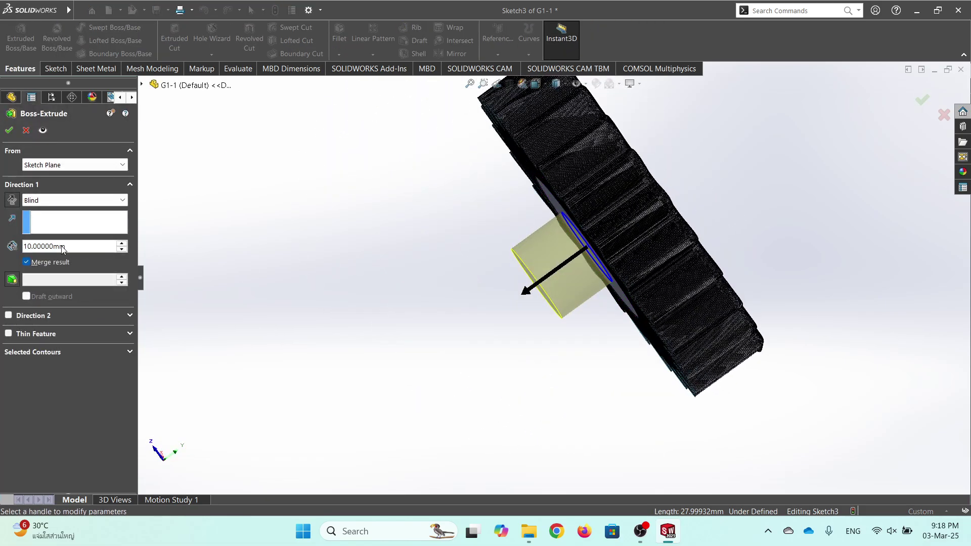
{"action": "left_click_drag", "start_coordinate": [62, 249], "coordinate": [13, 259]}
{"action": "type", "text": "20"}
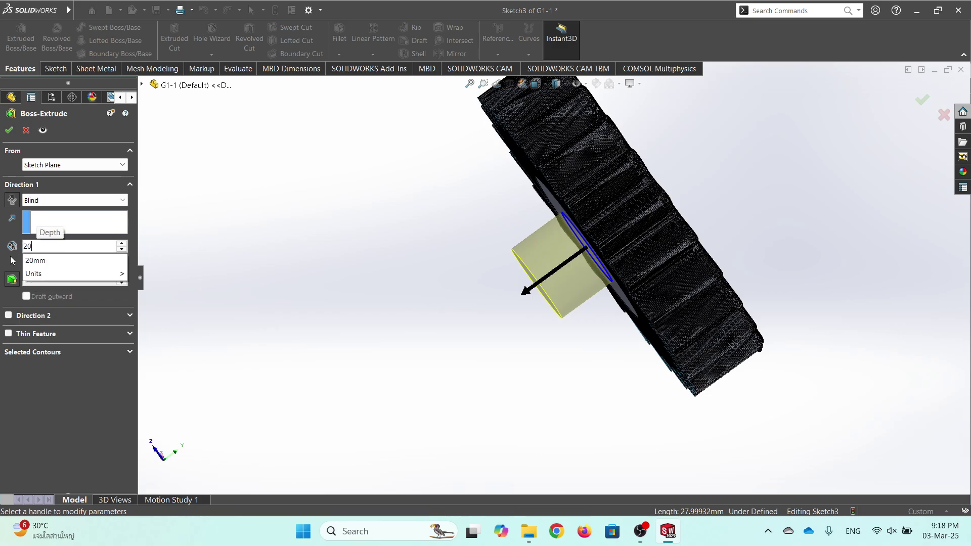
{"action": "key", "text": "Return"}
{"action": "key", "text": "Return"}
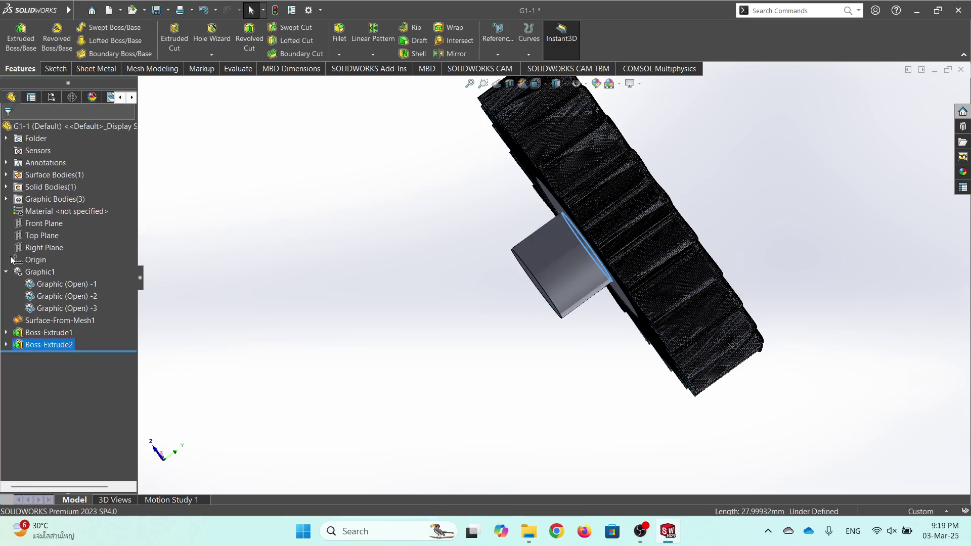
{"action": "middle_click_drag", "start_coordinate": [431, 219], "coordinate": [535, 172]}
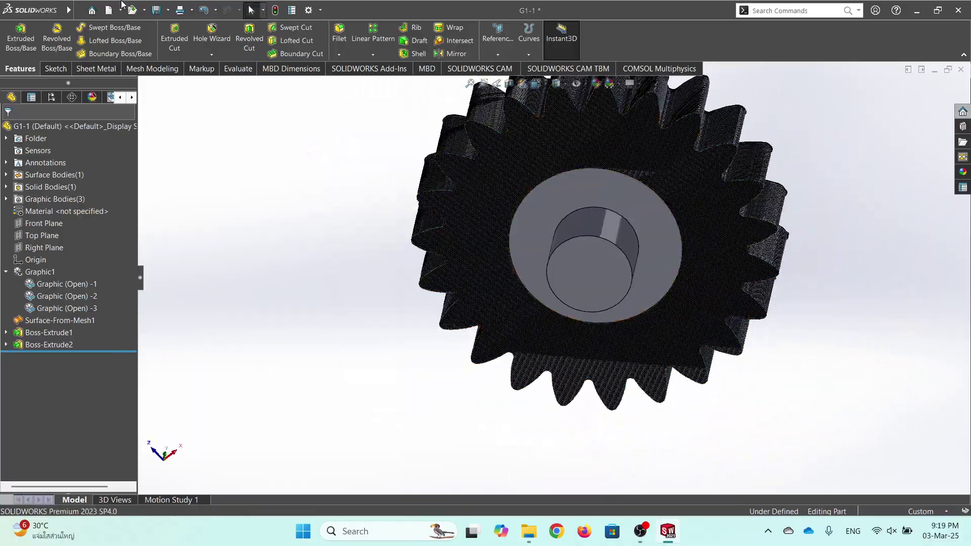
Save the part as G1-1.SLDPRT in the Convert G1 folder.
{"action": "left_click", "coordinate": [168, 10]}
{"action": "left_click", "coordinate": [180, 39]}
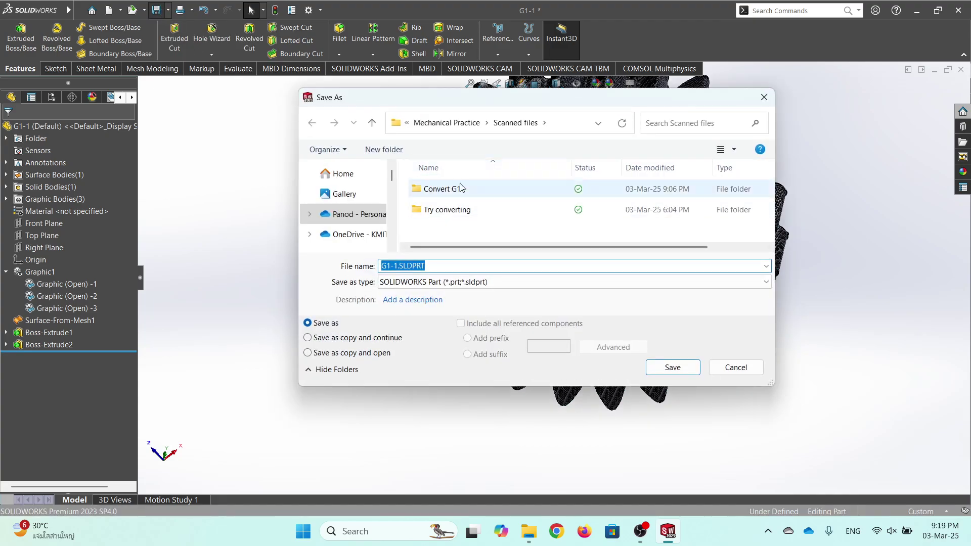
{"action": "double_click", "coordinate": [441, 190]}
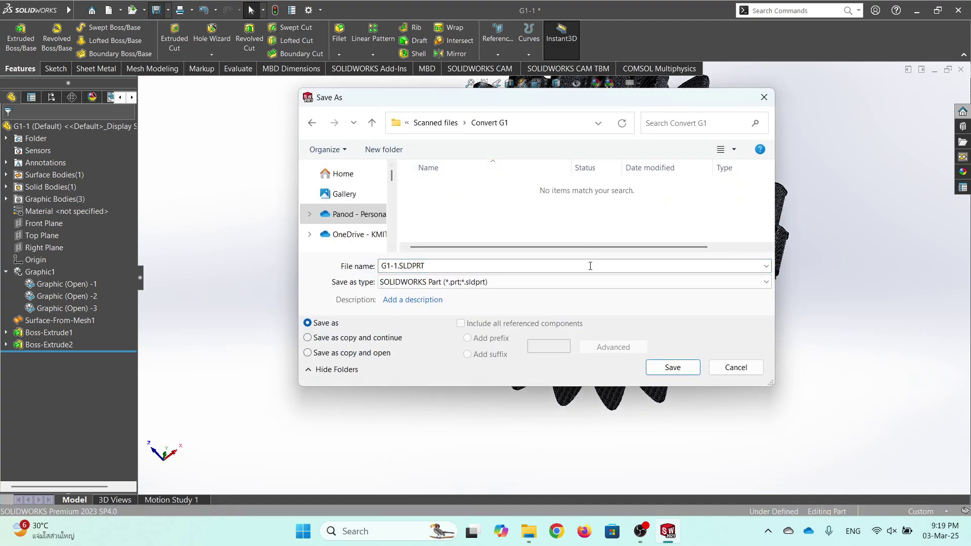
{"action": "left_click", "coordinate": [663, 367]}
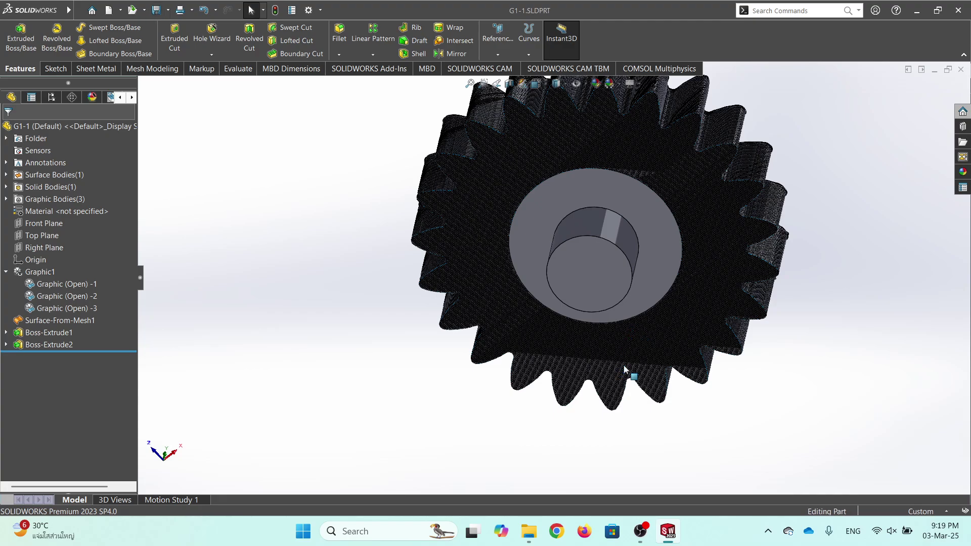
Open G1-2.stl from the Scanned files folder, importing it as a graphics body in millimeters.
{"action": "mouse_move", "coordinate": [27, 15]}
{"action": "left_click", "coordinate": [79, 11]}
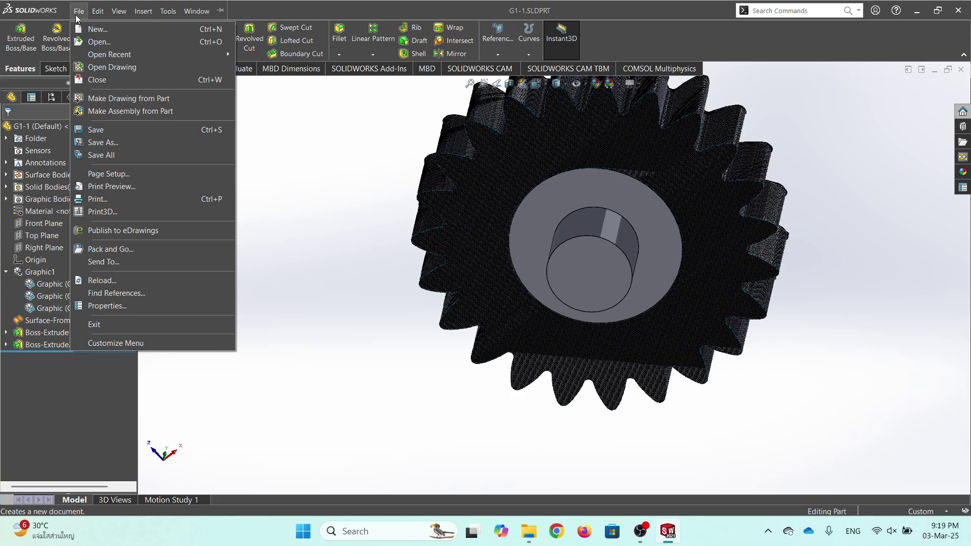
{"action": "left_click", "coordinate": [93, 42]}
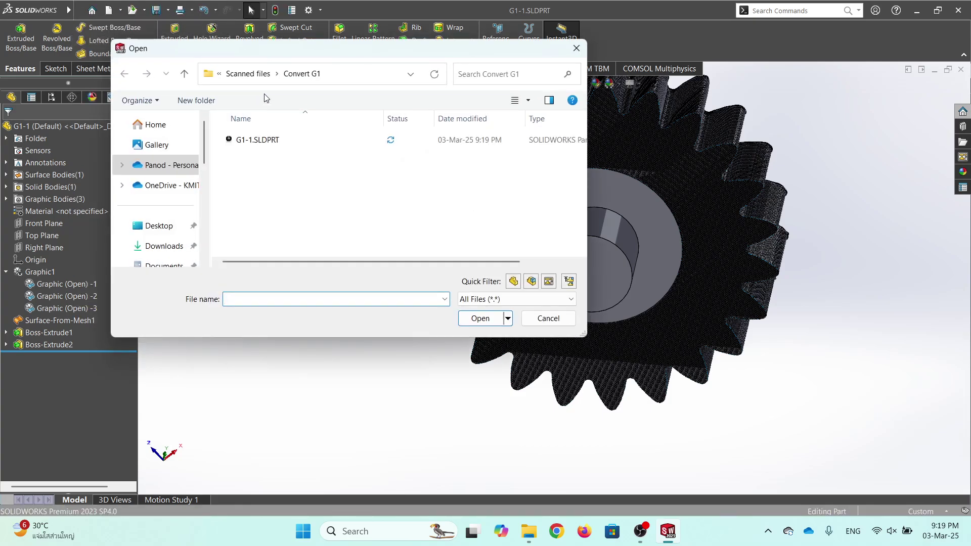
{"action": "left_click", "coordinate": [258, 74]}
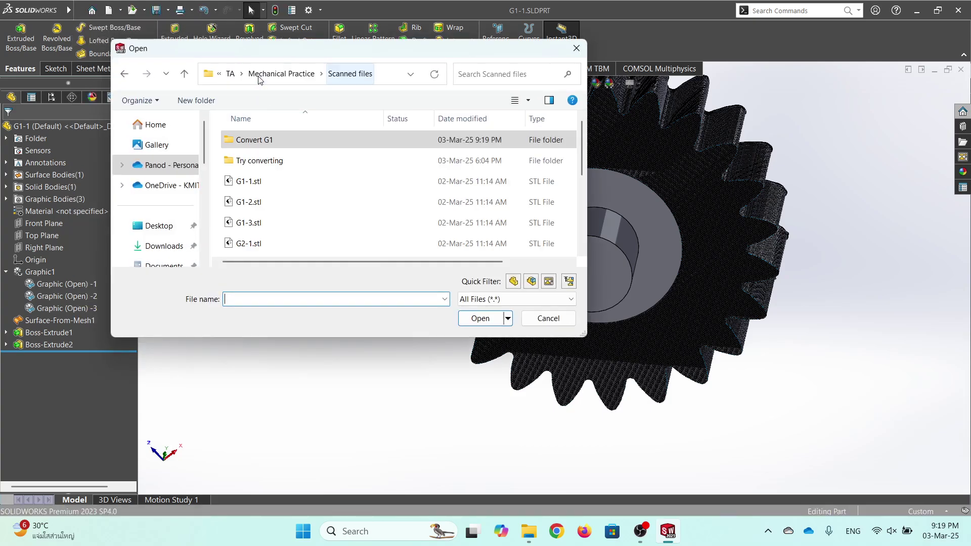
{"action": "left_click", "coordinate": [262, 202]}
{"action": "left_click", "coordinate": [254, 278]}
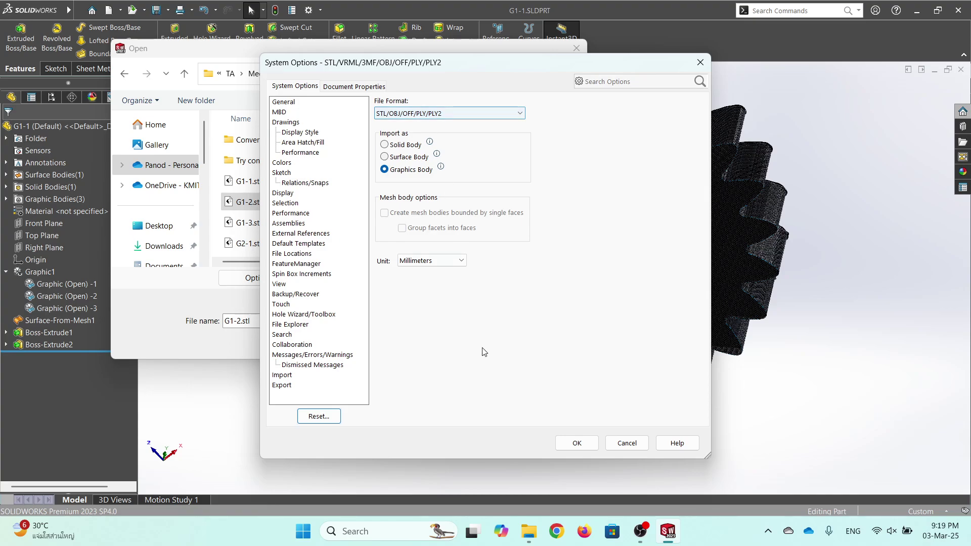
{"action": "key", "text": "Return"}
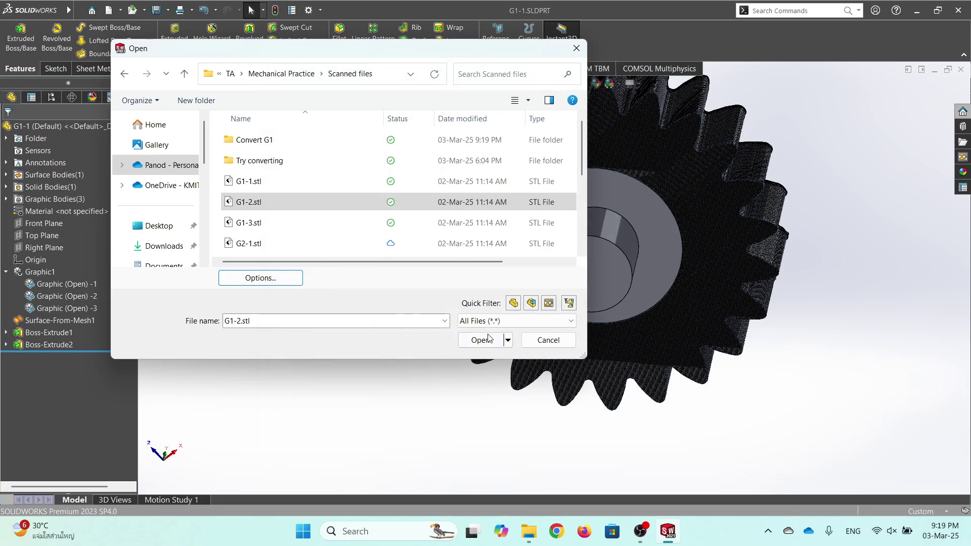
{"action": "left_click", "coordinate": [488, 338]}
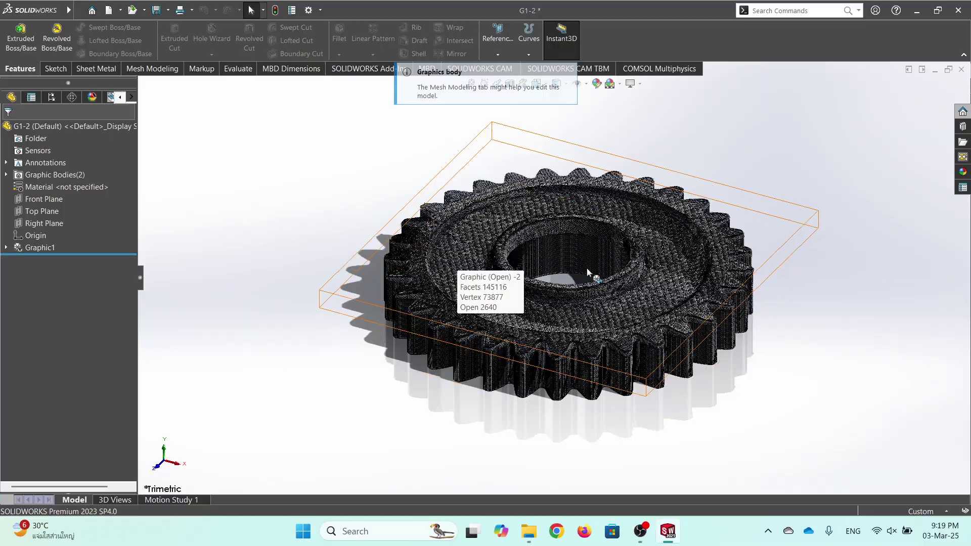
Start a planar Surface From Mesh on the G1-2 gear and select a first seed facet on its flat face.
{"action": "middle_click_drag", "start_coordinate": [463, 281], "coordinate": [522, 233]}
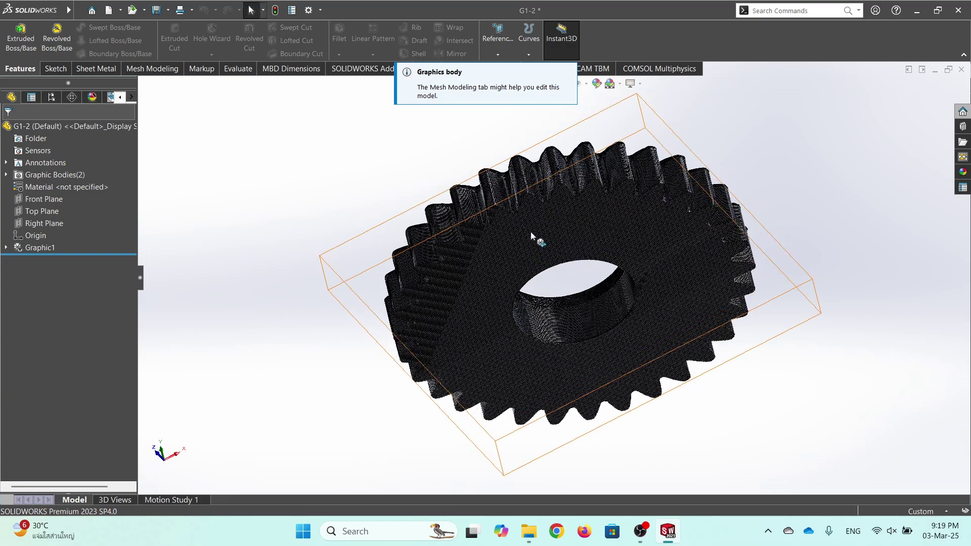
{"action": "scroll", "coordinate": [552, 243], "scroll_direction": "up", "scroll_amount": 2}
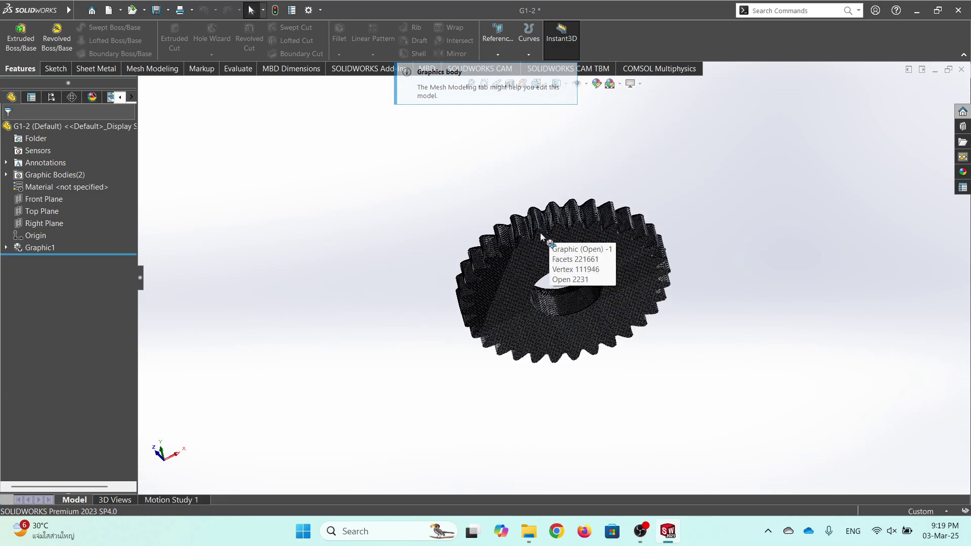
{"action": "scroll", "coordinate": [552, 242], "scroll_direction": "down", "scroll_amount": 4}
{"action": "left_click", "coordinate": [155, 70]}
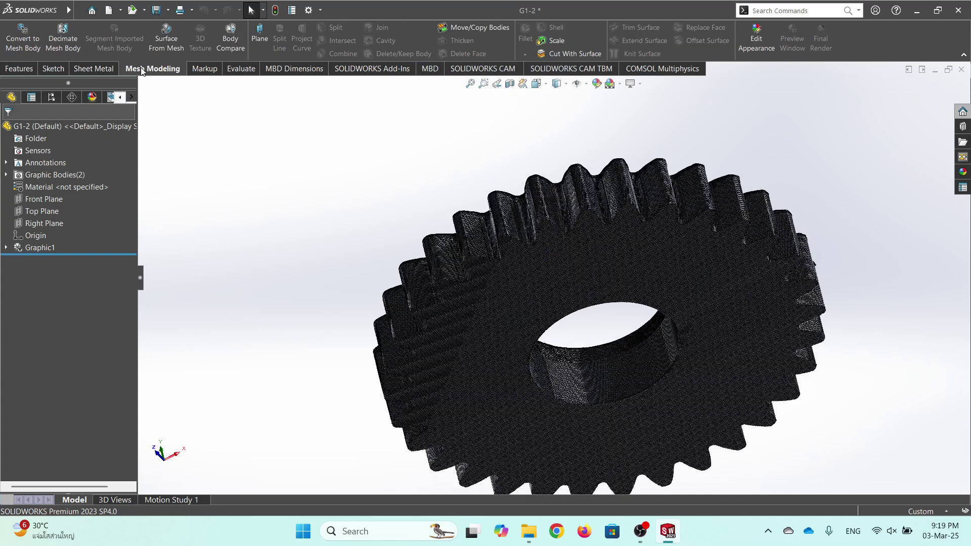
{"action": "left_click", "coordinate": [161, 46]}
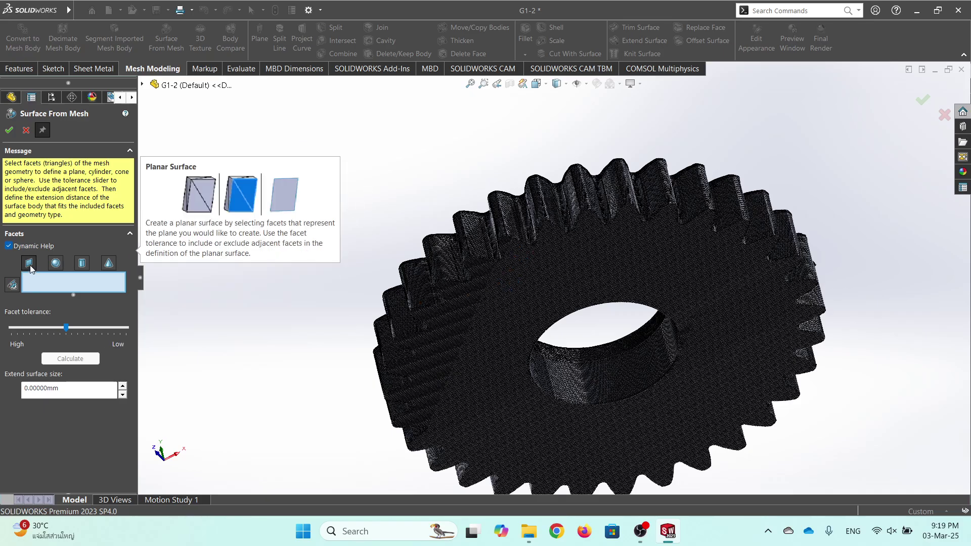
{"action": "scroll", "coordinate": [524, 289], "scroll_direction": "down", "scroll_amount": 10}
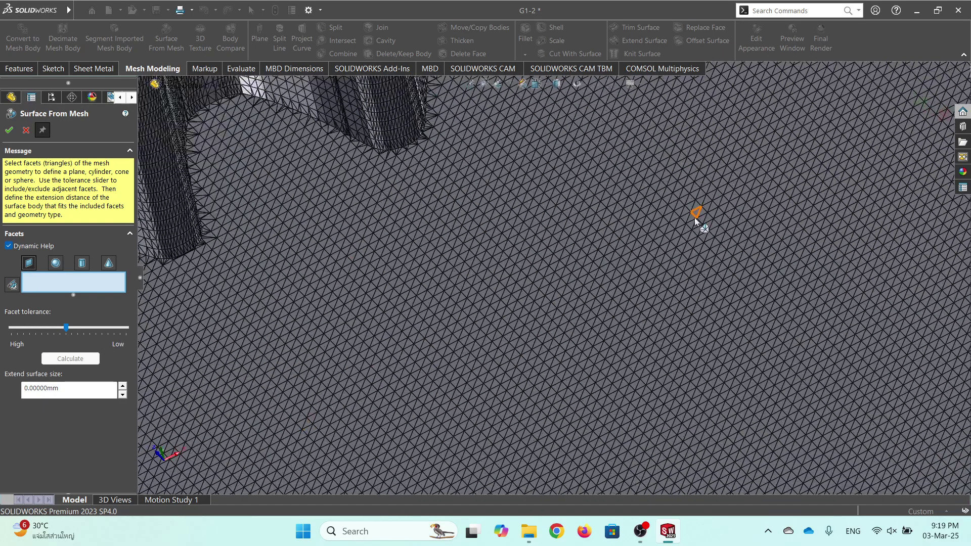
{"action": "left_click", "coordinate": [692, 221]}
Add four more planar seed facets spread across the gear's flat face around the bore.
{"action": "scroll", "coordinate": [675, 252], "scroll_direction": "up", "scroll_amount": 10}
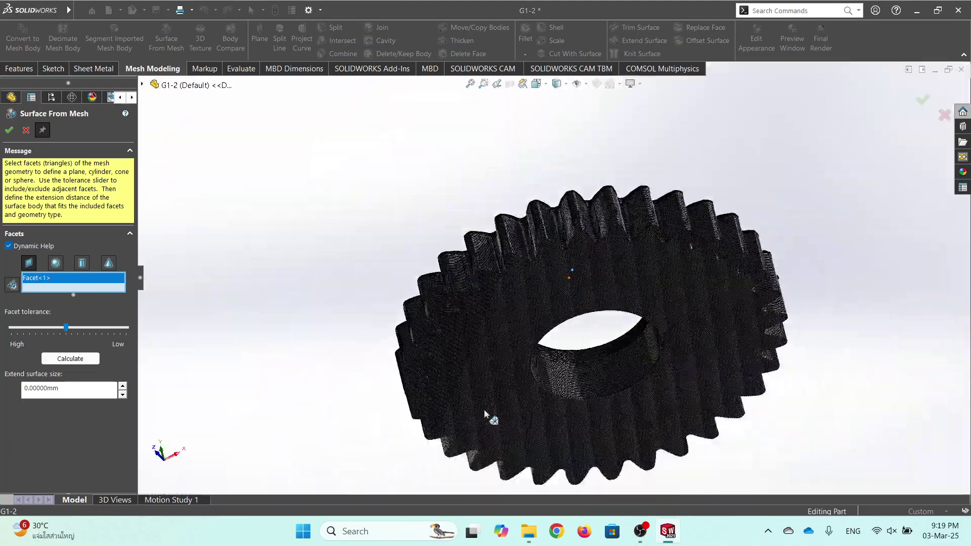
{"action": "scroll", "coordinate": [501, 323], "scroll_direction": "down", "scroll_amount": 6}
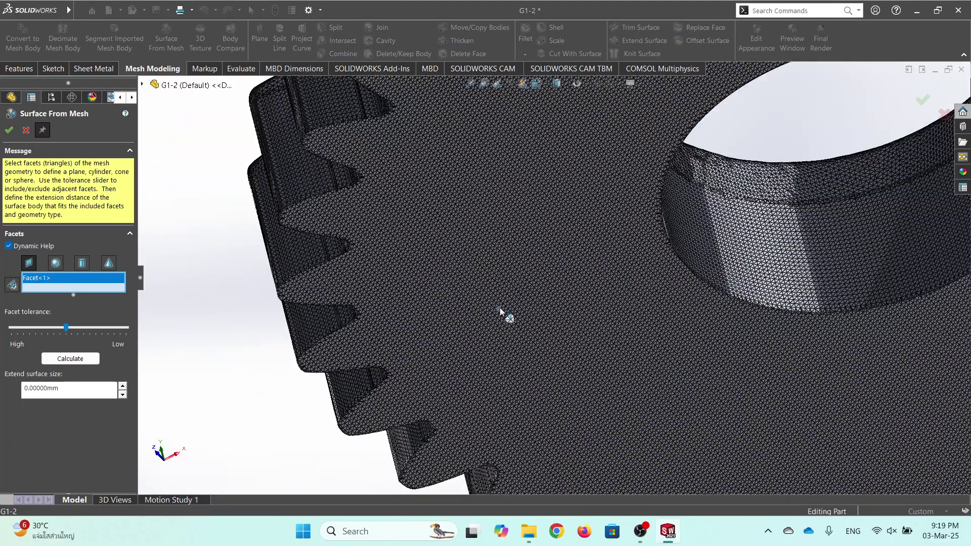
{"action": "left_click", "coordinate": [500, 311]}
{"action": "scroll", "coordinate": [501, 311], "scroll_direction": "up", "scroll_amount": 8}
{"action": "scroll", "coordinate": [698, 336], "scroll_direction": "down", "scroll_amount": 8}
{"action": "left_click", "coordinate": [683, 357]}
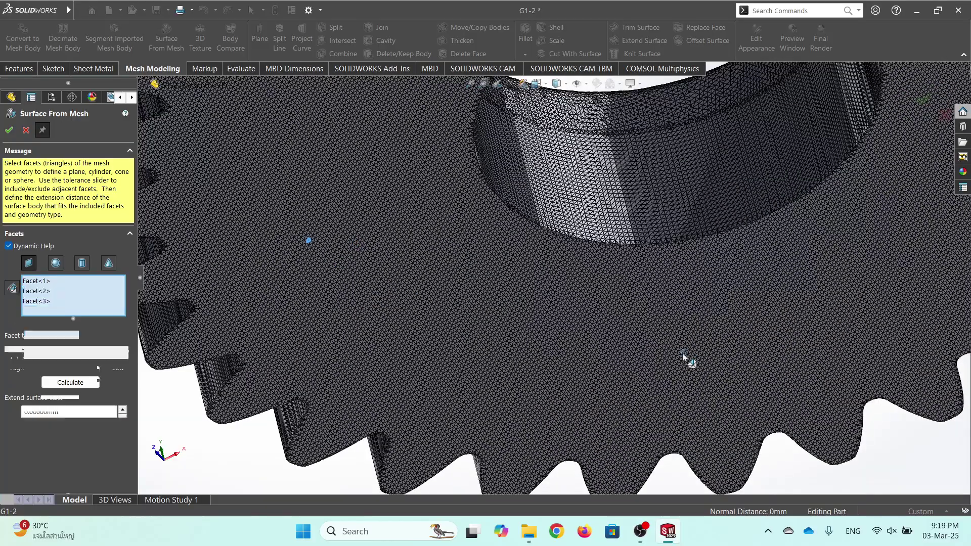
{"action": "scroll", "coordinate": [682, 356], "scroll_direction": "up", "scroll_amount": 8}
{"action": "scroll", "coordinate": [730, 232], "scroll_direction": "down", "scroll_amount": 8}
{"action": "left_click", "coordinate": [727, 242]}
{"action": "left_click", "coordinate": [734, 250]}
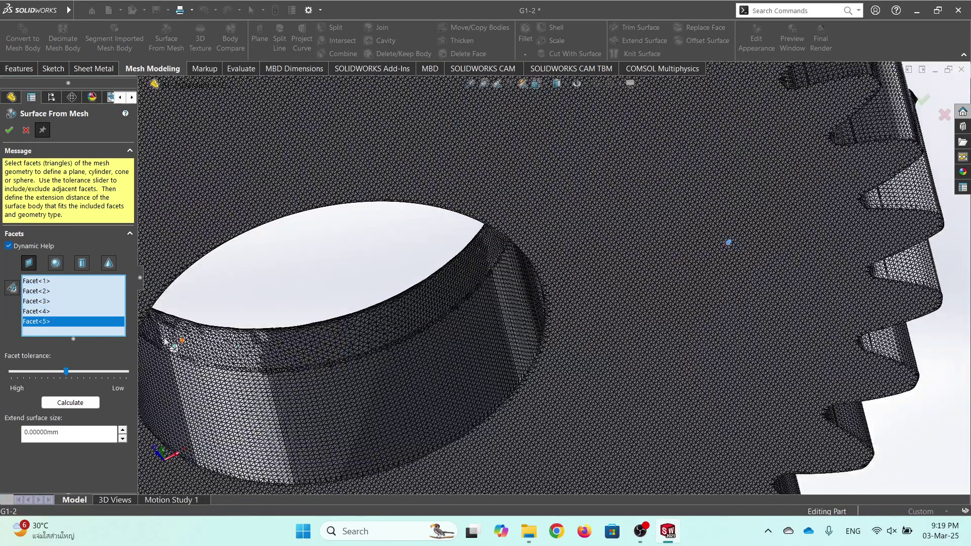
{"action": "scroll", "coordinate": [663, 254], "scroll_direction": "up", "scroll_amount": 8}
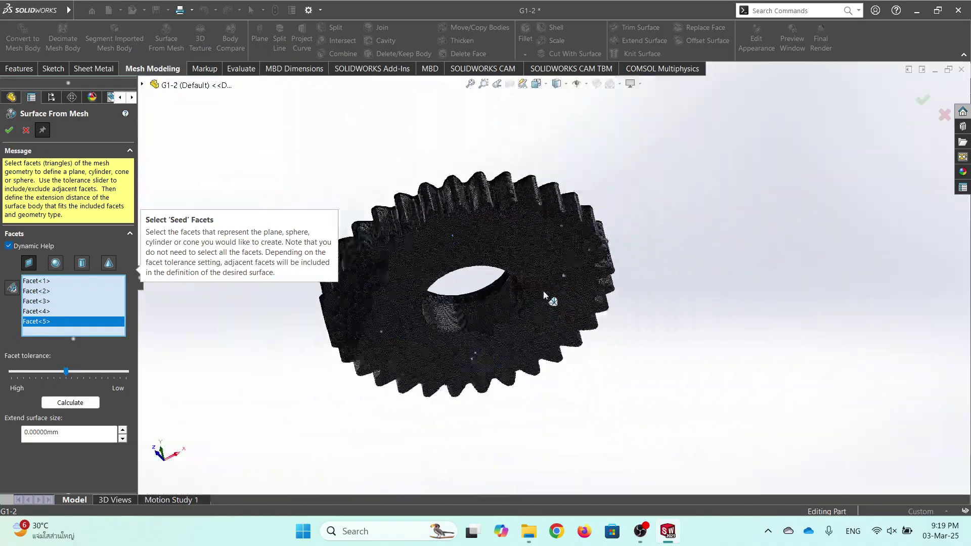
Calculate the planar surface from the five seed facets with 0 mm extension and accept Surface From Mesh.
{"action": "left_click", "coordinate": [59, 402]}
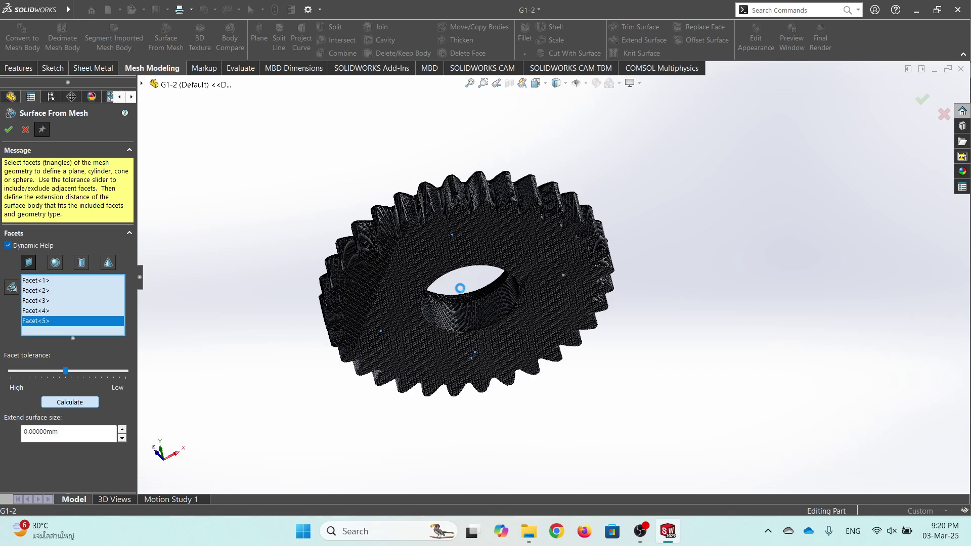
{"action": "scroll", "coordinate": [460, 289], "scroll_direction": "down", "scroll_amount": 3}
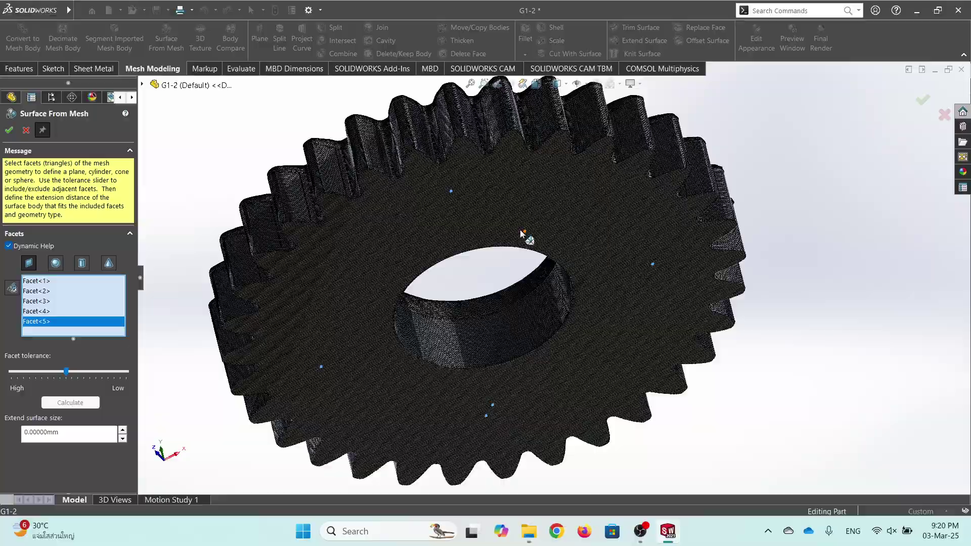
{"action": "middle_click_drag", "start_coordinate": [474, 293], "coordinate": [481, 200]}
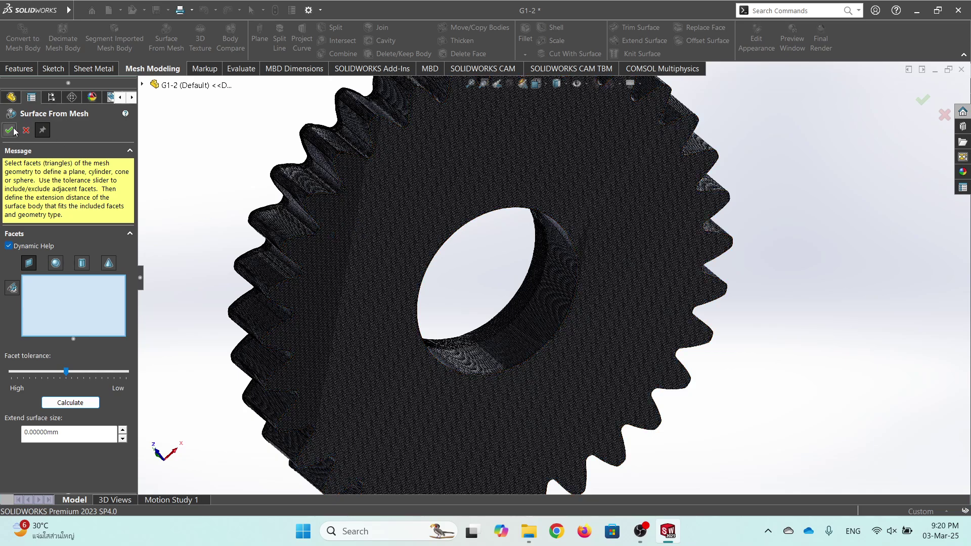
{"action": "scroll", "coordinate": [415, 183], "scroll_direction": "up", "scroll_amount": 3}
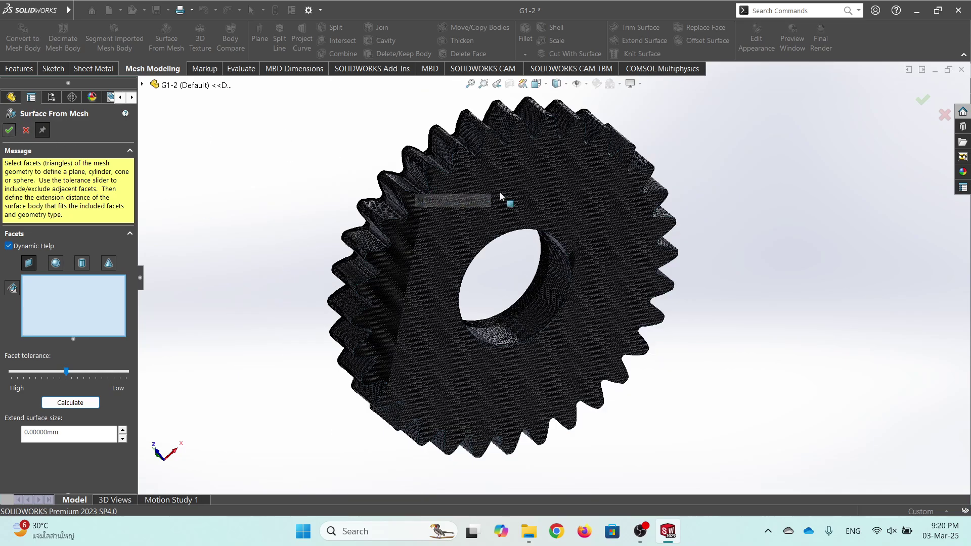
{"action": "left_click", "coordinate": [9, 130]}
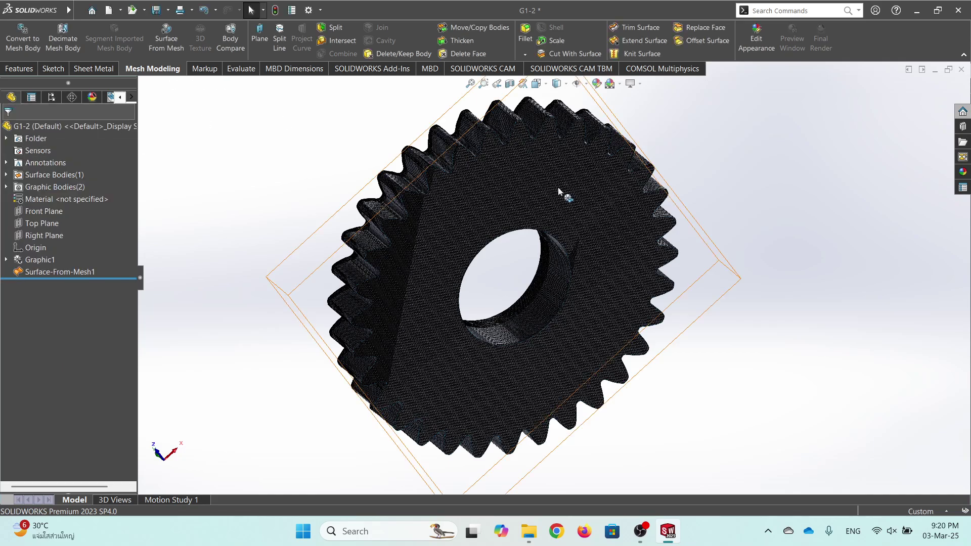
Sketch a three-point perimeter circle on the new planar surface, tracing the bore edge at about 15 mm radius.
{"action": "middle_click_drag", "start_coordinate": [274, 181], "coordinate": [211, 211]}
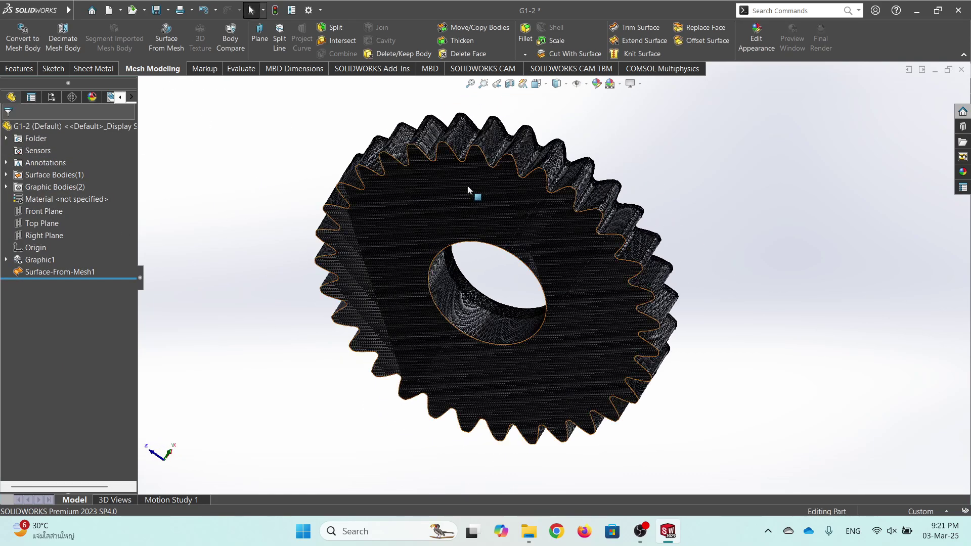
{"action": "left_click", "coordinate": [442, 189]}
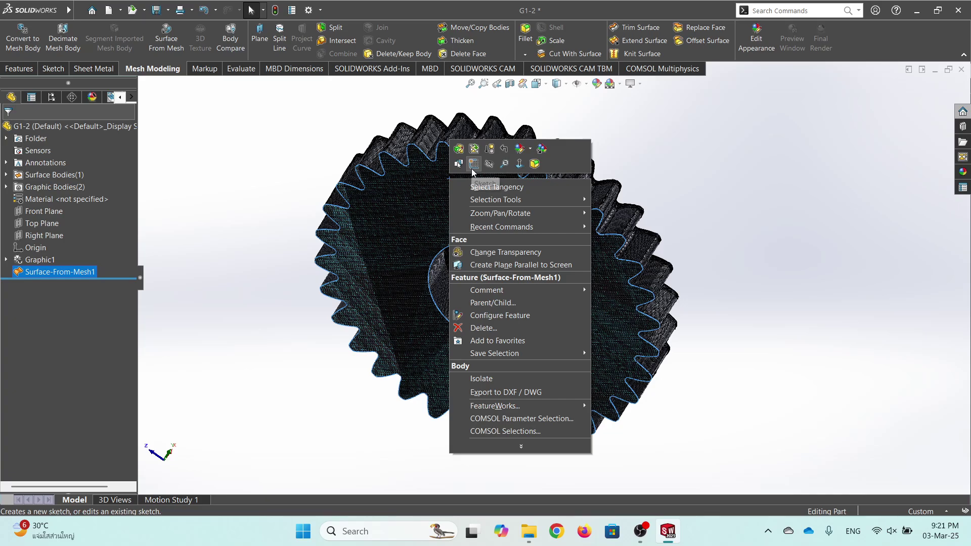
{"action": "left_click", "coordinate": [472, 169]}
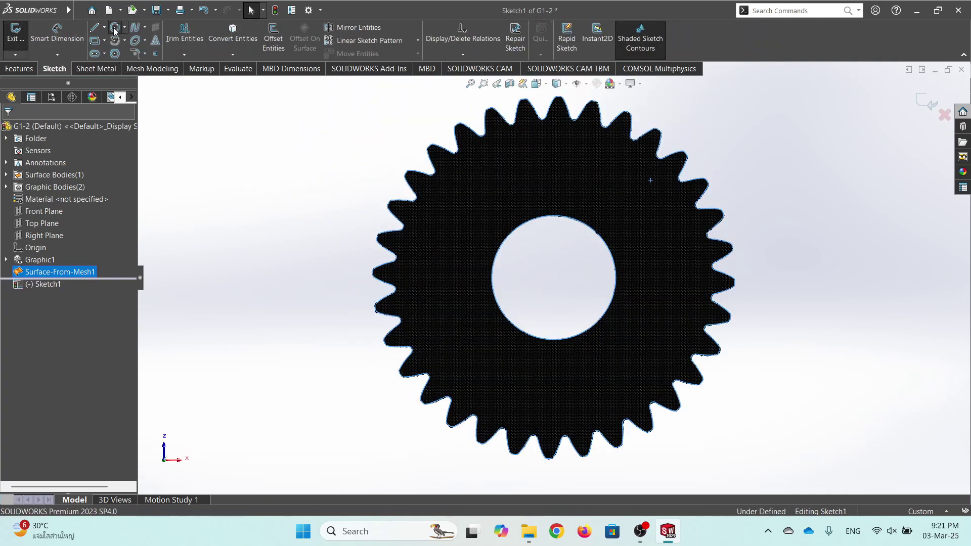
{"action": "left_click", "coordinate": [114, 30]}
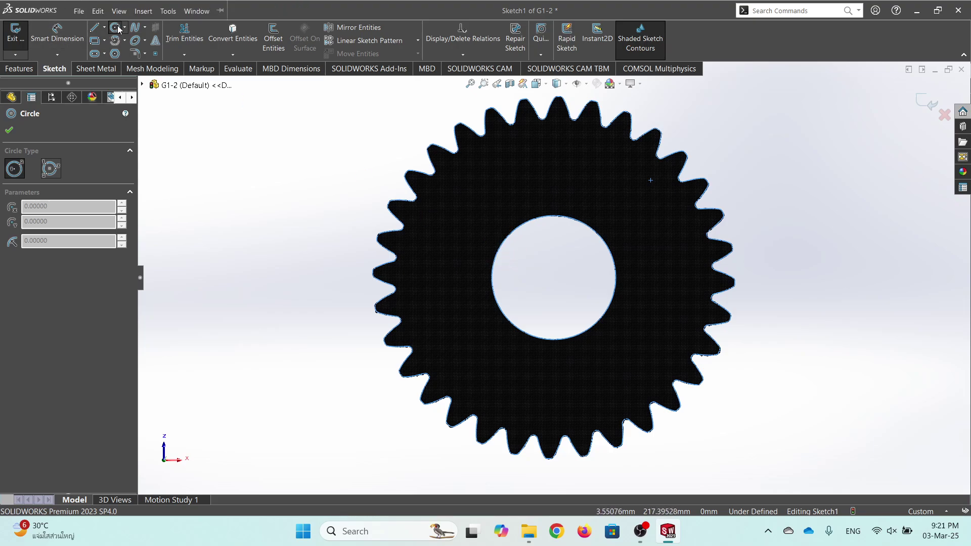
{"action": "left_click", "coordinate": [54, 169]}
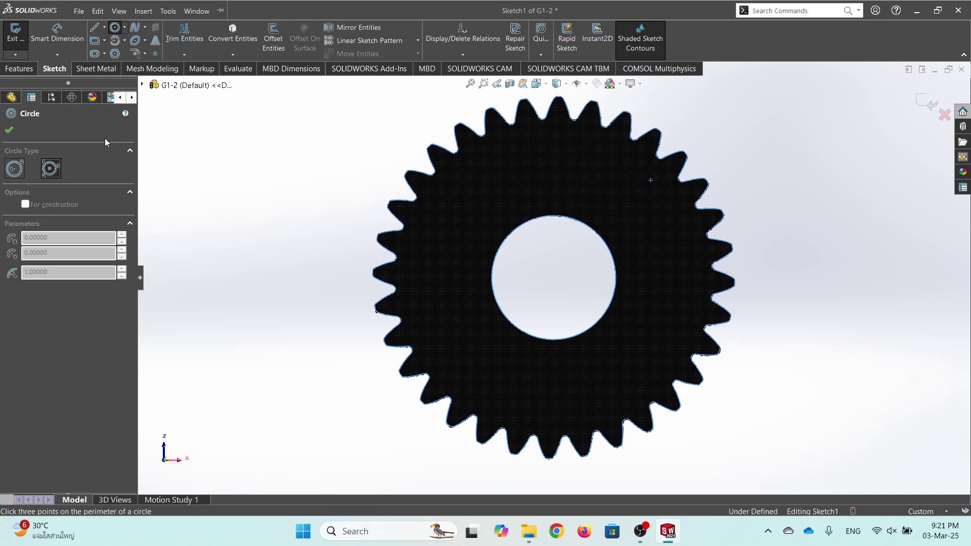
{"action": "left_click", "coordinate": [509, 235]}
{"action": "left_click", "coordinate": [555, 341]}
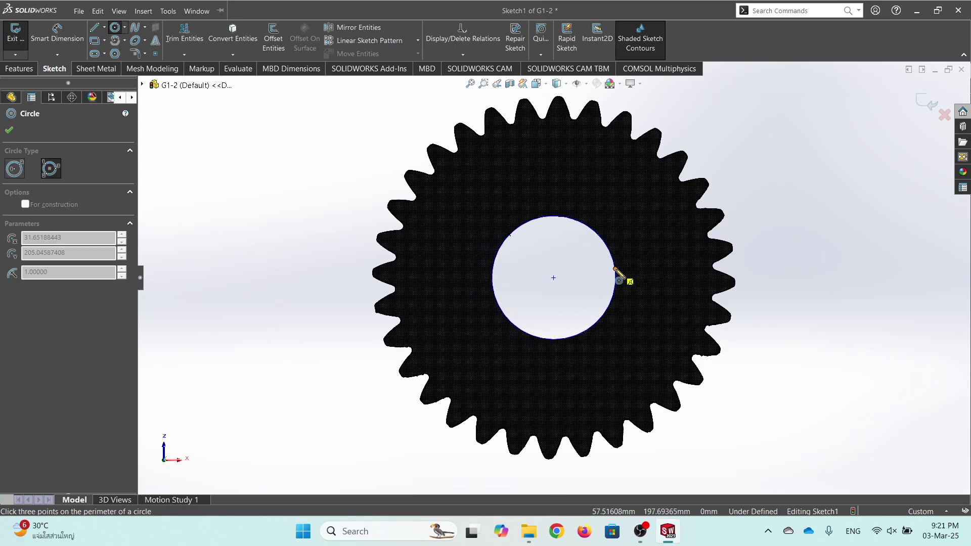
{"action": "left_click", "coordinate": [615, 270]}
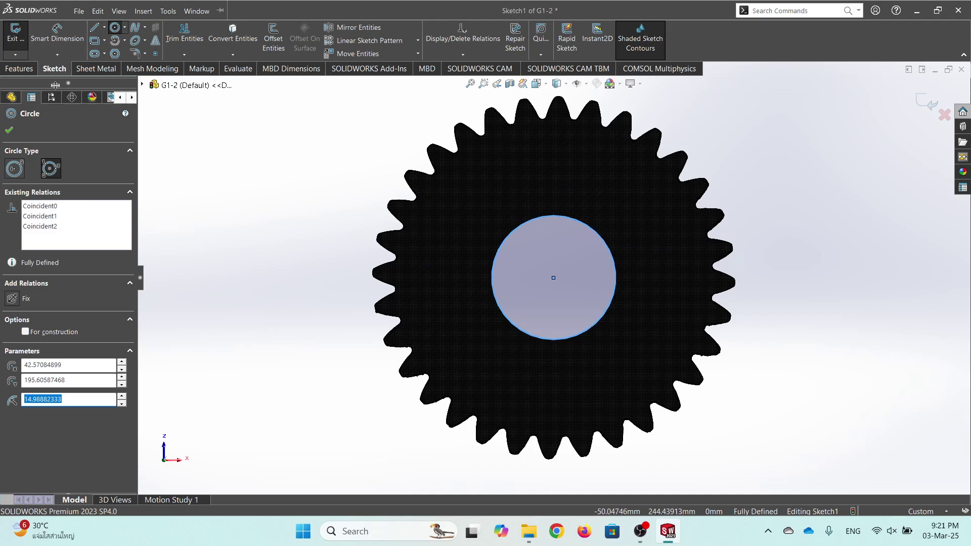
Extrude the bore circle as a blind boss 10 mm deep, reversed so that it goes into the gear's bore.
{"action": "left_click", "coordinate": [21, 69]}
{"action": "left_click", "coordinate": [29, 44]}
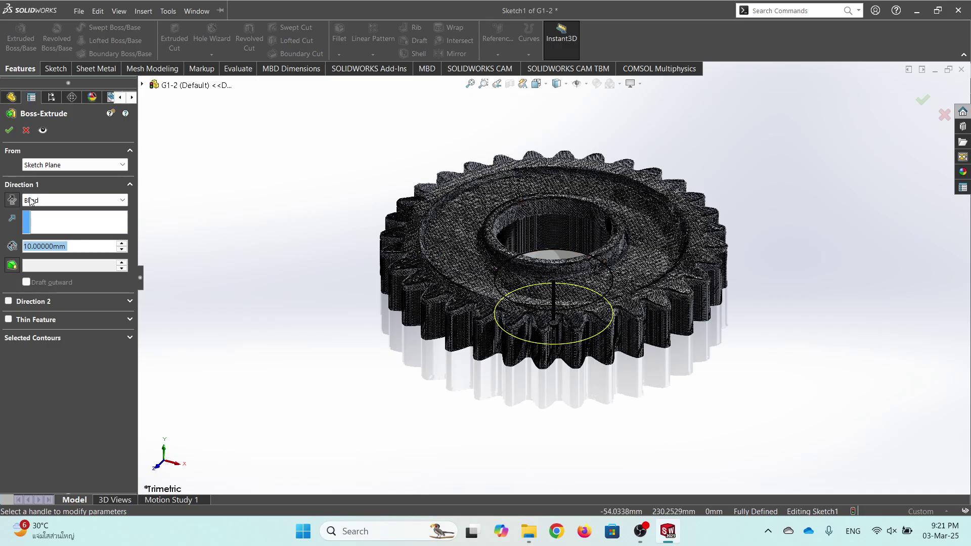
{"action": "middle_click_drag", "start_coordinate": [509, 420], "coordinate": [302, 285]}
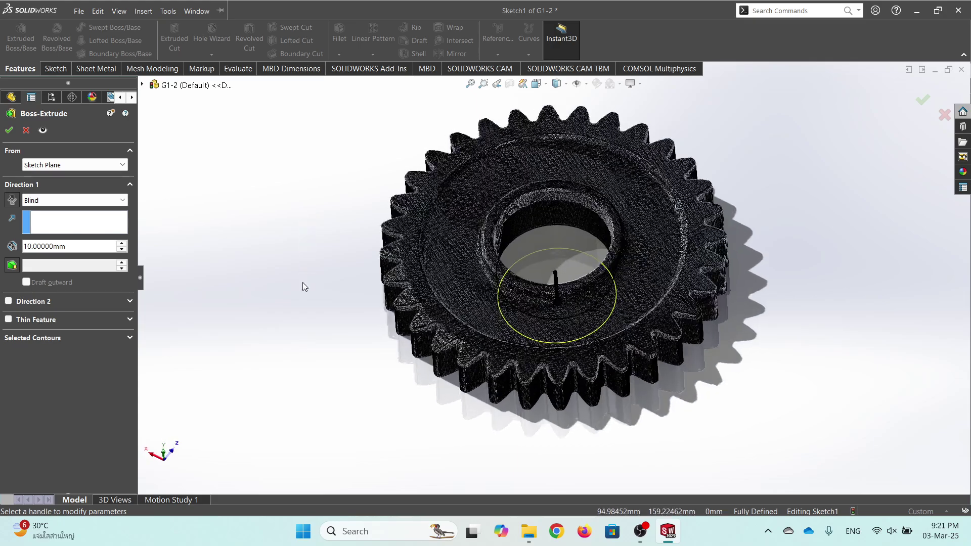
{"action": "left_click", "coordinate": [10, 202]}
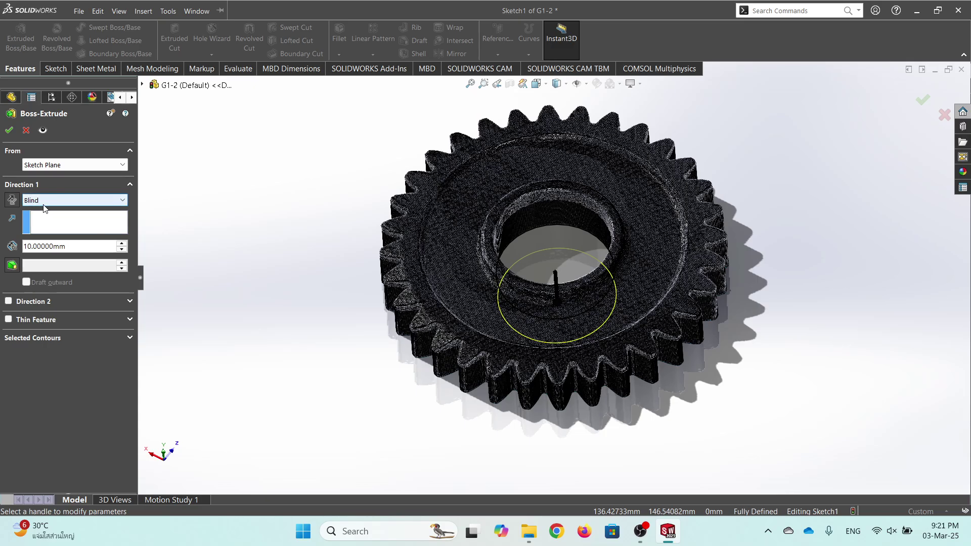
{"action": "left_click", "coordinate": [12, 201]}
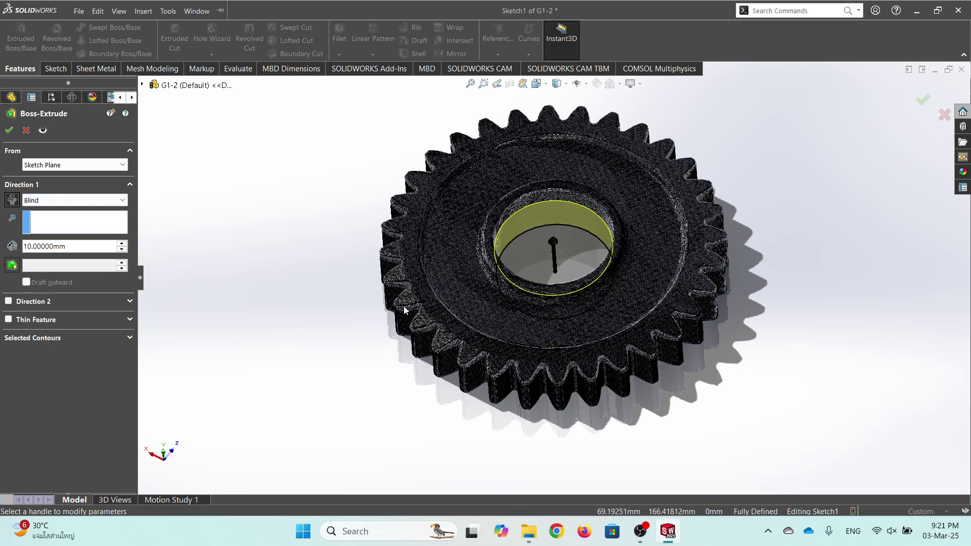
{"action": "middle_click_drag", "start_coordinate": [403, 305], "coordinate": [374, 313]}
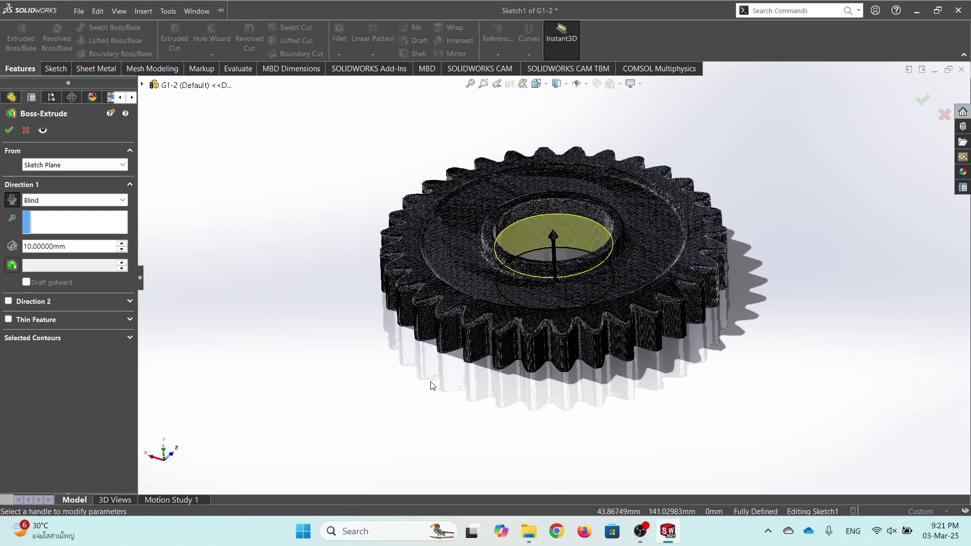
{"action": "left_click", "coordinate": [10, 130]}
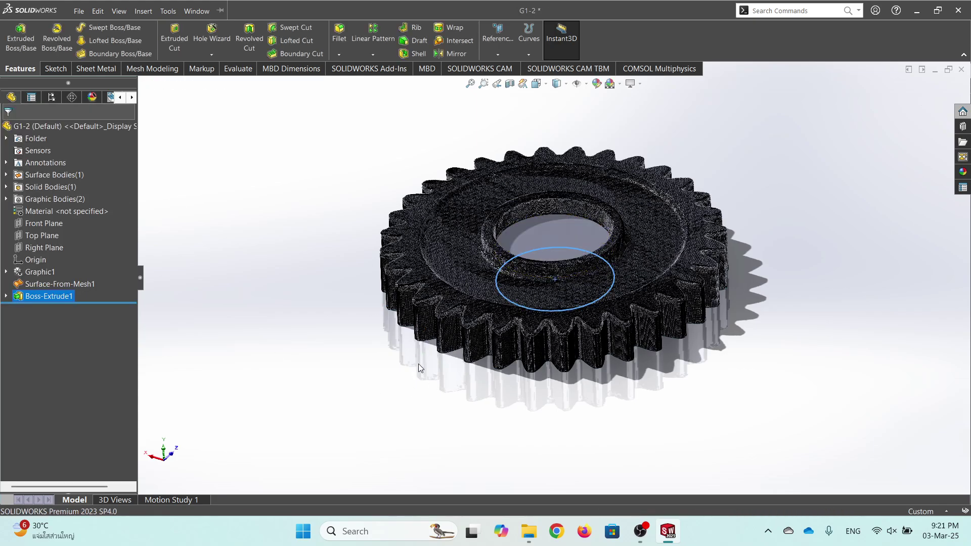
Start a sketch on the disc's exposed flat face and draw a vertical helper line from its centre to its edge.
{"action": "middle_click_drag", "start_coordinate": [417, 363], "coordinate": [333, 164]}
{"action": "left_click", "coordinate": [542, 232]}
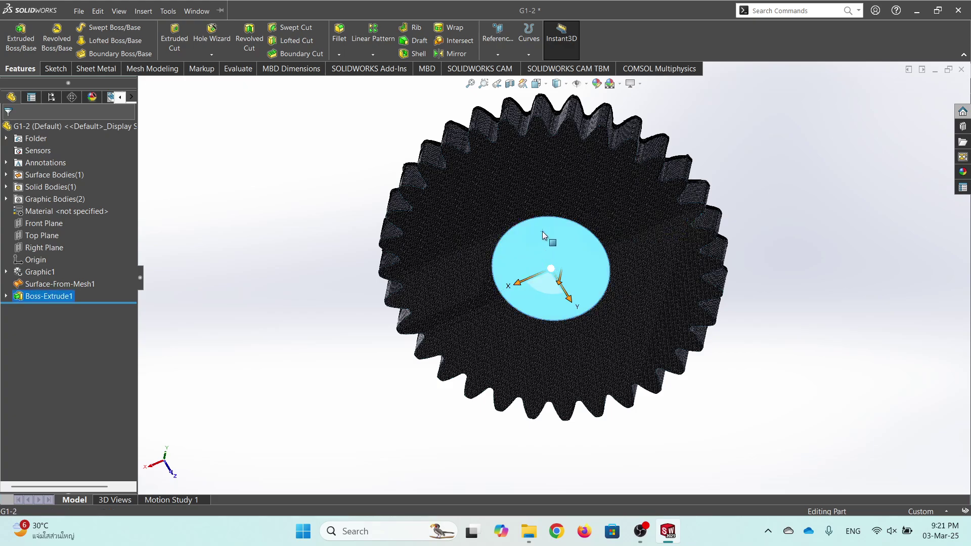
{"action": "right_click", "coordinate": [542, 232]}
{"action": "left_click", "coordinate": [550, 214]}
{"action": "left_click", "coordinate": [143, 11]}
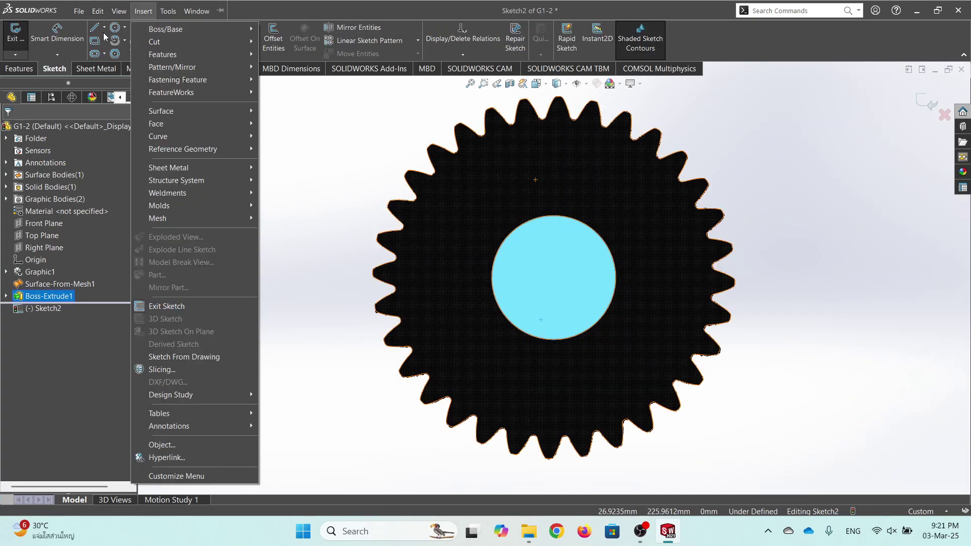
{"action": "left_click", "coordinate": [114, 28]}
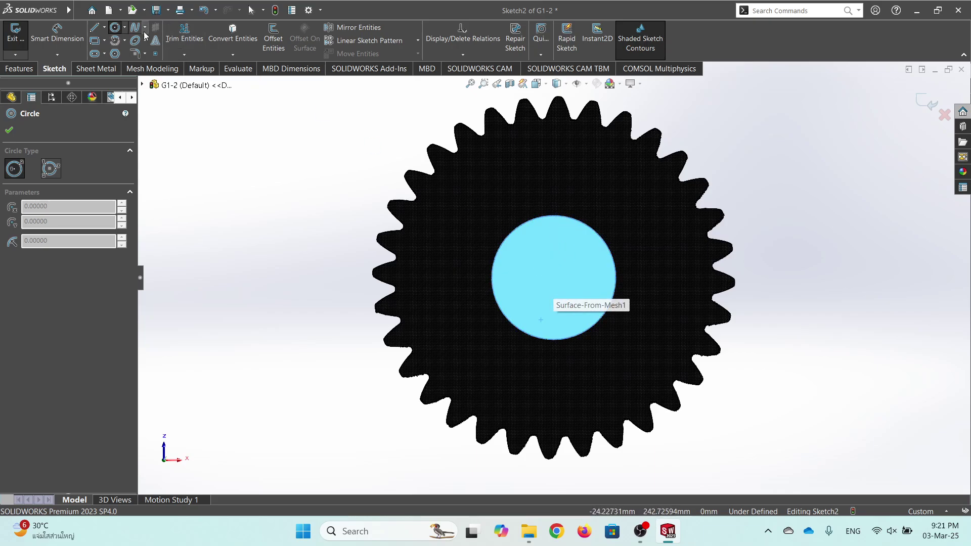
{"action": "key", "text": "l"}
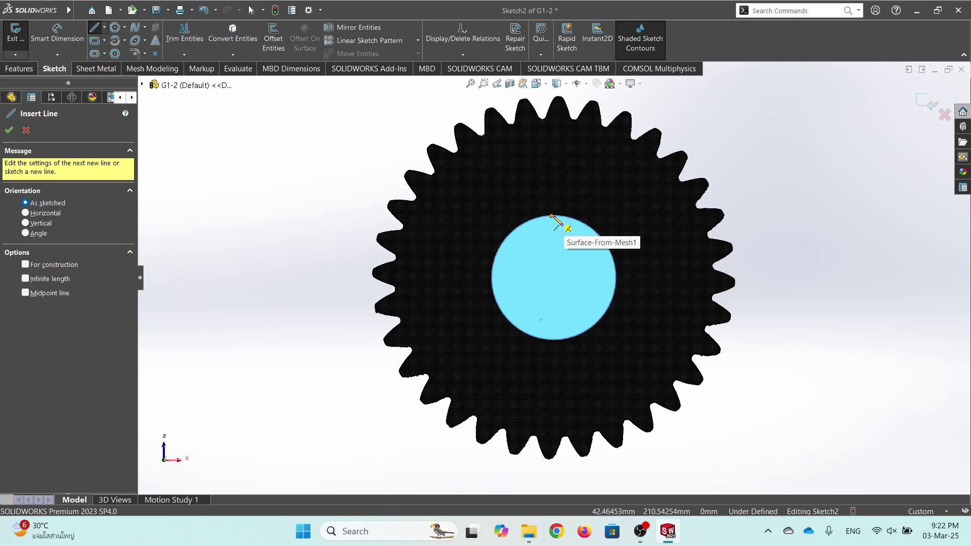
{"action": "left_click", "coordinate": [554, 278]}
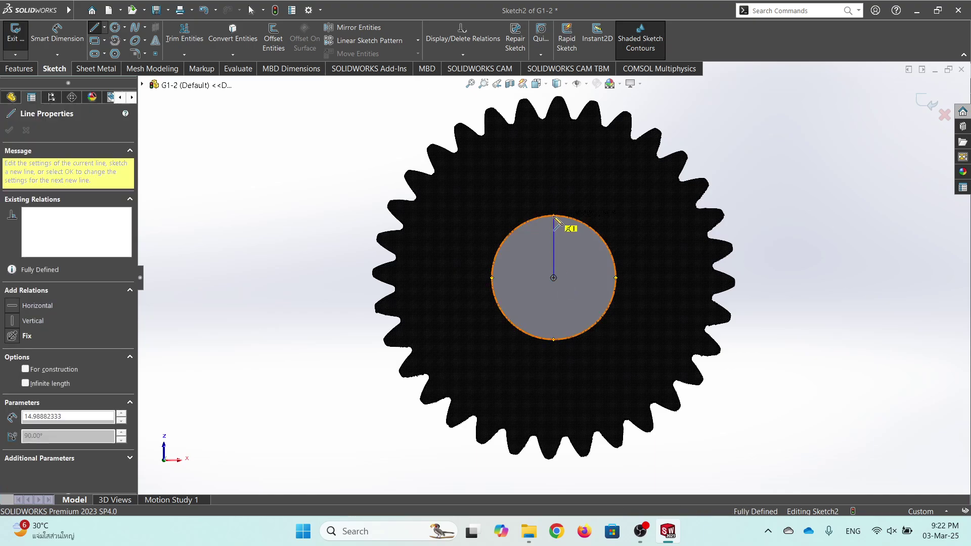
{"action": "left_click", "coordinate": [554, 216]}
{"action": "key", "text": "Escape"}
Sketch a circle about 7.75 mm in radius centred on the disc and delete the vertical helper line.
{"action": "left_click", "coordinate": [116, 28]}
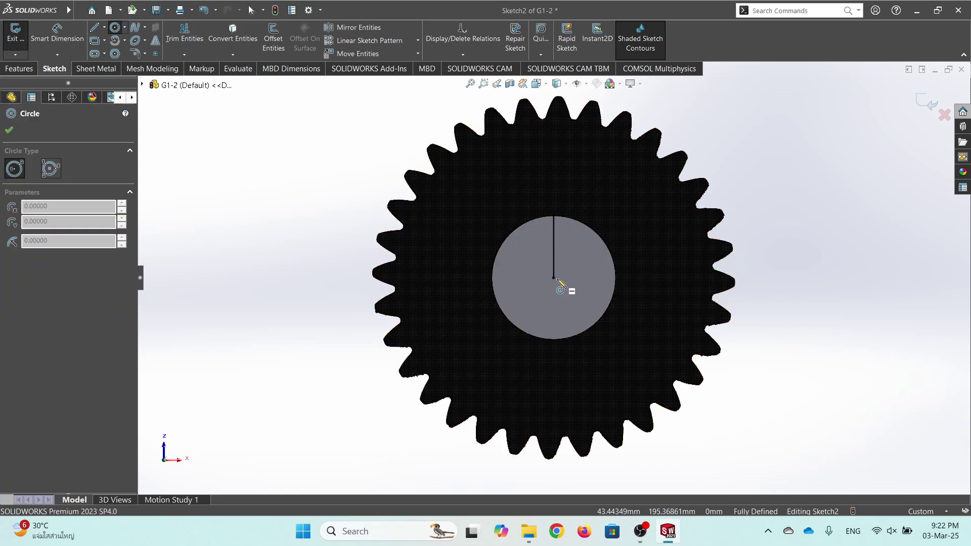
{"action": "left_click", "coordinate": [553, 278]}
{"action": "left_click", "coordinate": [585, 302]}
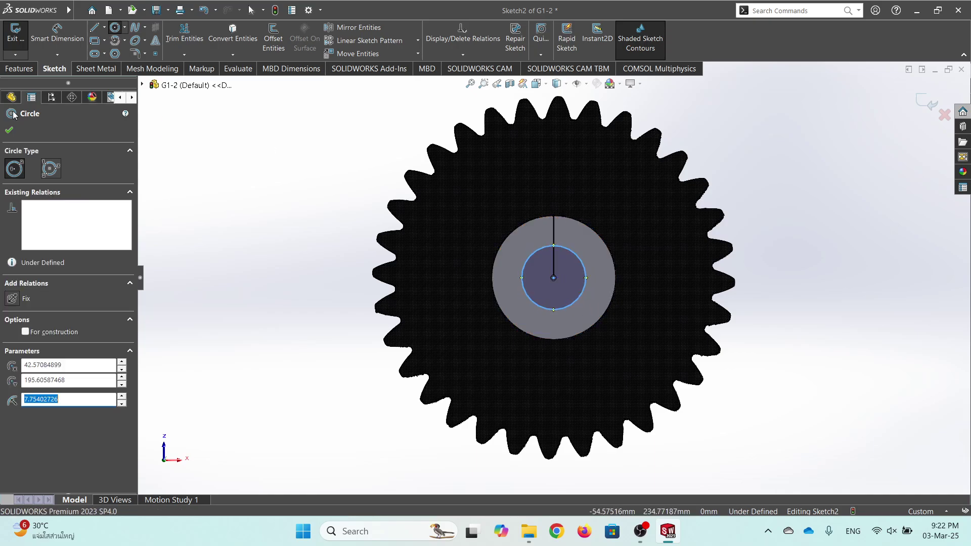
{"action": "key", "text": "Escape"}
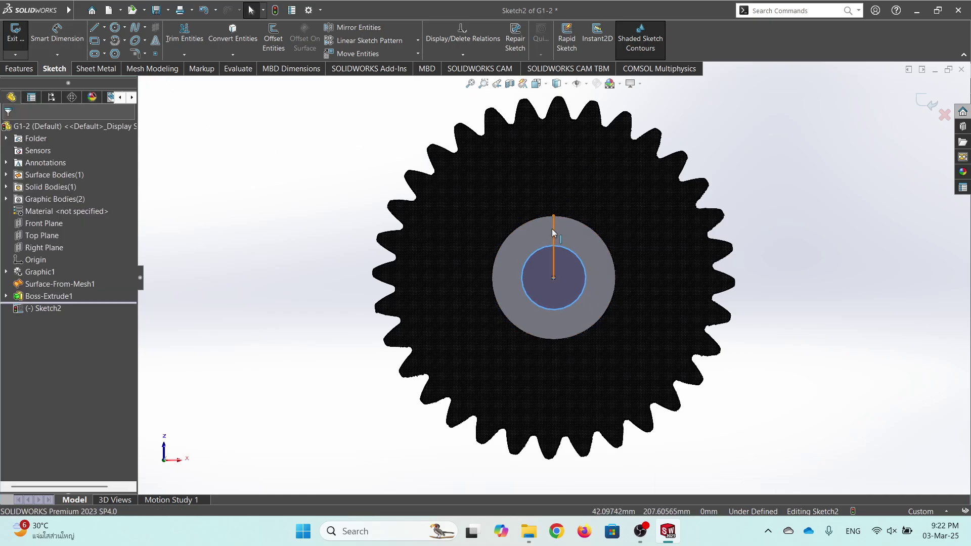
{"action": "left_click", "coordinate": [553, 229]}
{"action": "key", "text": "Delete"}
Extrude the small circle as a blind boss 10 mm deep outward from the disc, with Merge result on.
{"action": "middle_click_drag", "start_coordinate": [570, 238], "coordinate": [562, 262]}
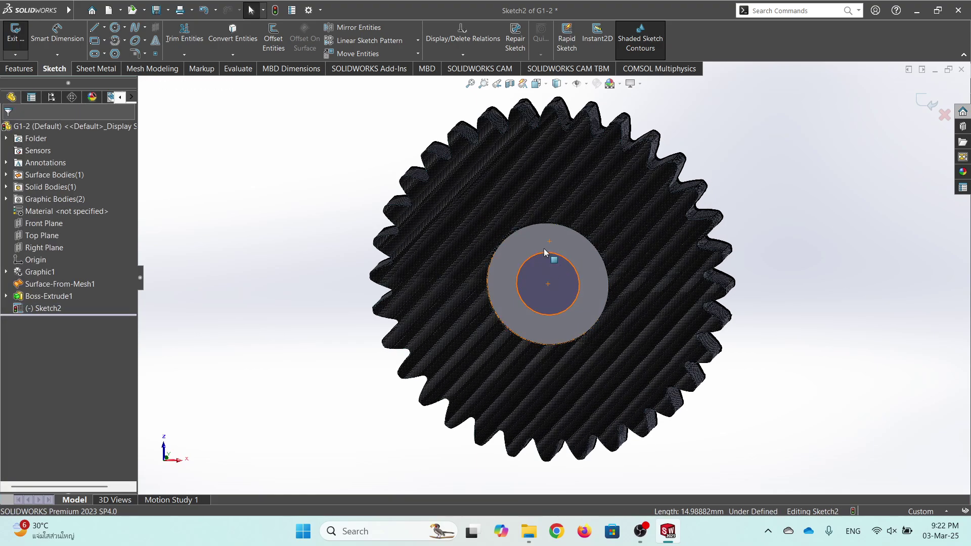
{"action": "left_click", "coordinate": [13, 69]}
{"action": "left_click", "coordinate": [31, 48]}
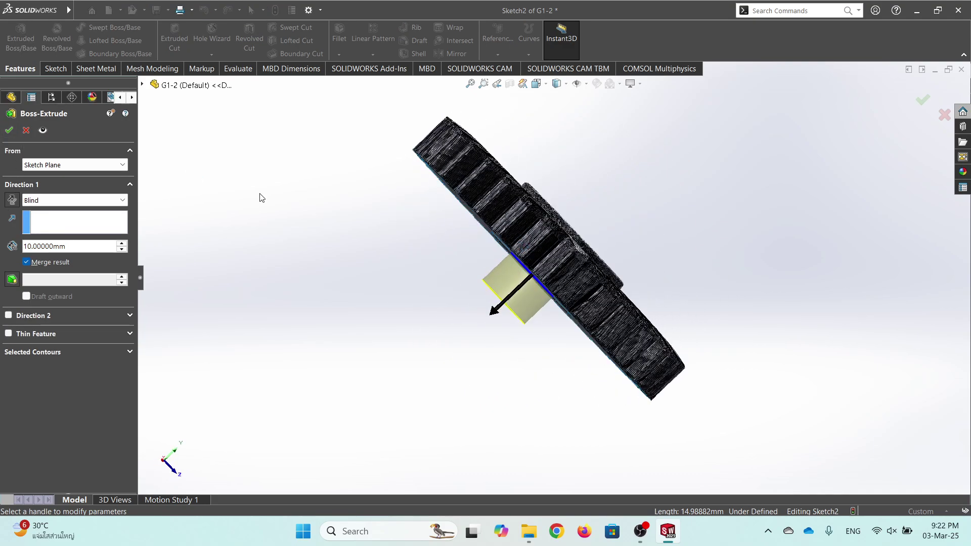
{"action": "left_click", "coordinate": [10, 130]}
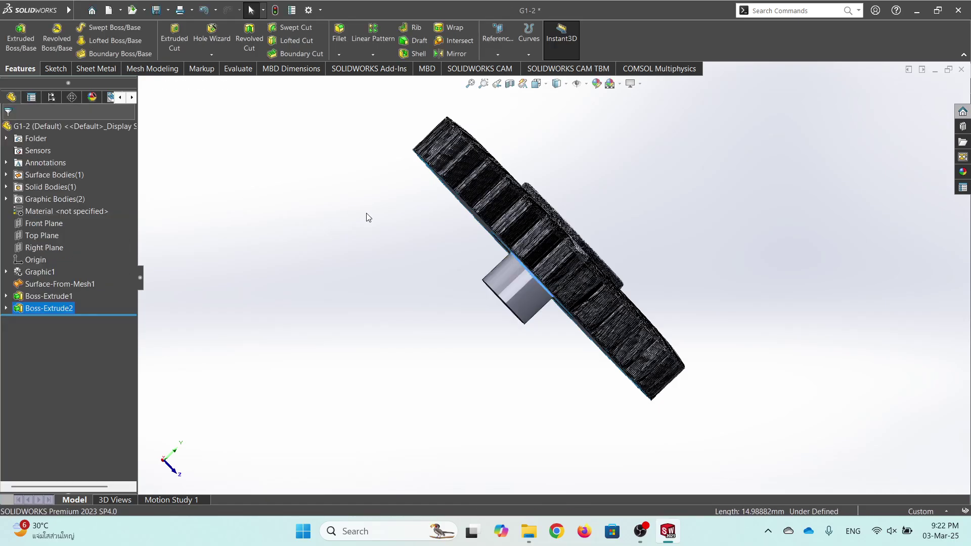
{"action": "middle_click_drag", "start_coordinate": [369, 217], "coordinate": [389, 142]}
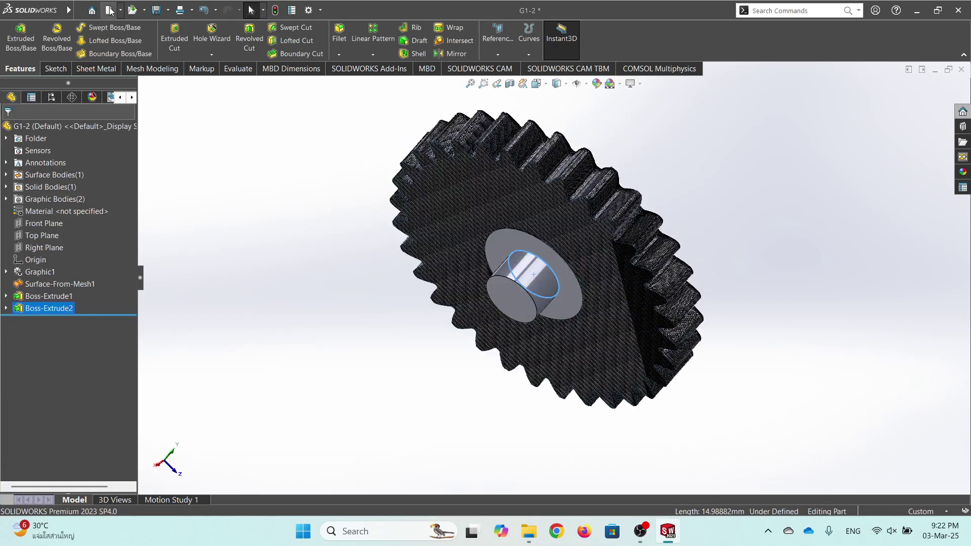
Save the part as G1-2.SLDPRT in the Convert G1 folder and close both open gear parts.
{"action": "left_click", "coordinate": [158, 11]}
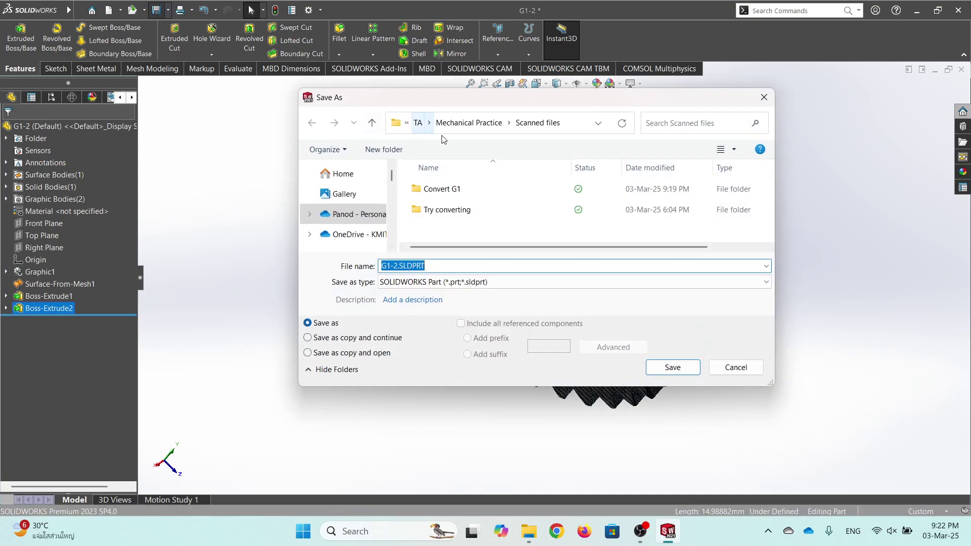
{"action": "double_click", "coordinate": [436, 186]}
{"action": "left_click", "coordinate": [673, 367]}
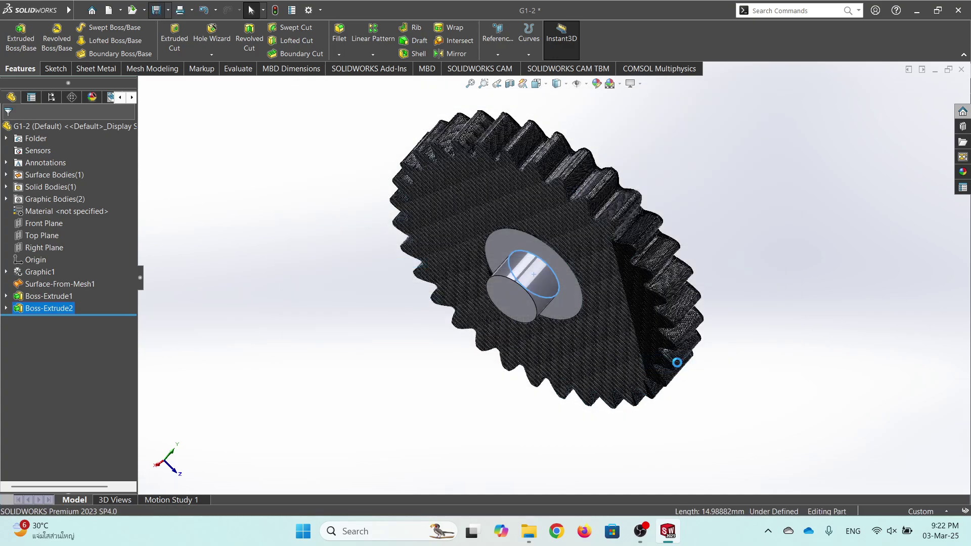
{"action": "left_click", "coordinate": [960, 70]}
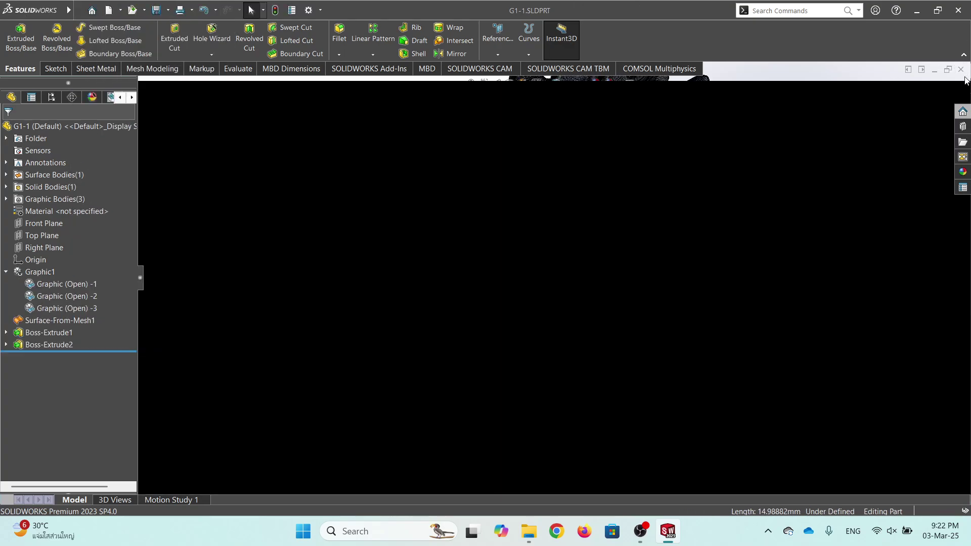
{"action": "left_click", "coordinate": [961, 69]}
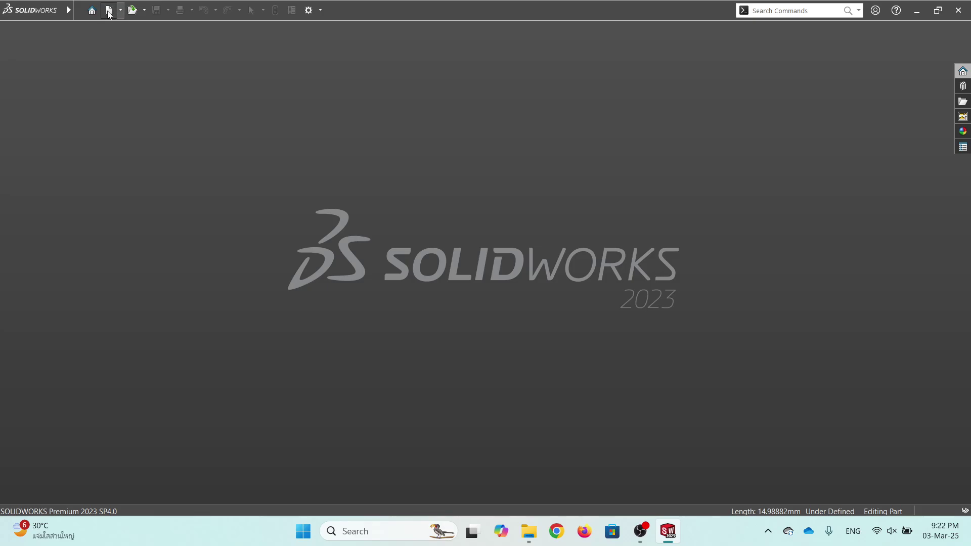
Create a new assembly from the Assembly template and place G1-1.SLDPRT in it as the first component.
{"action": "left_click", "coordinate": [109, 11]}
{"action": "left_click", "coordinate": [254, 208]}
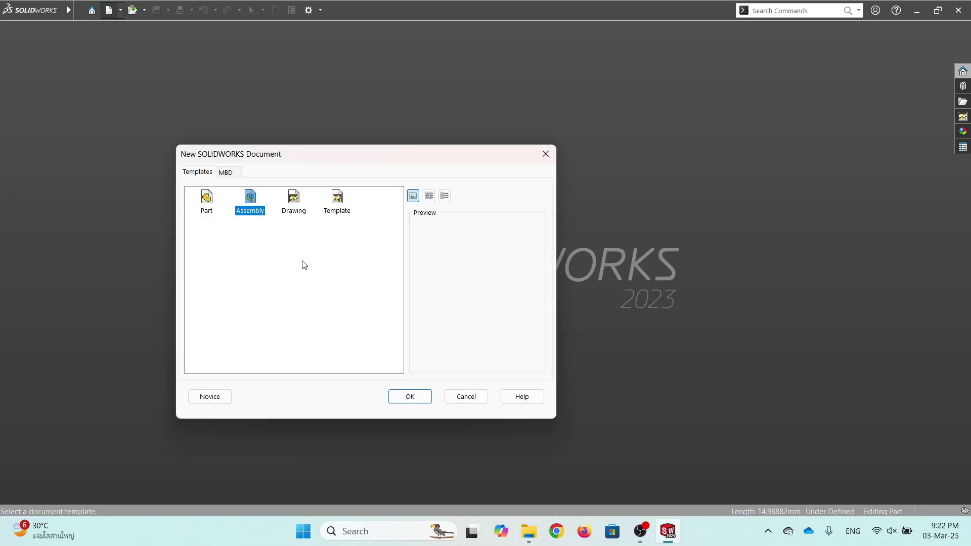
{"action": "left_click", "coordinate": [410, 397]}
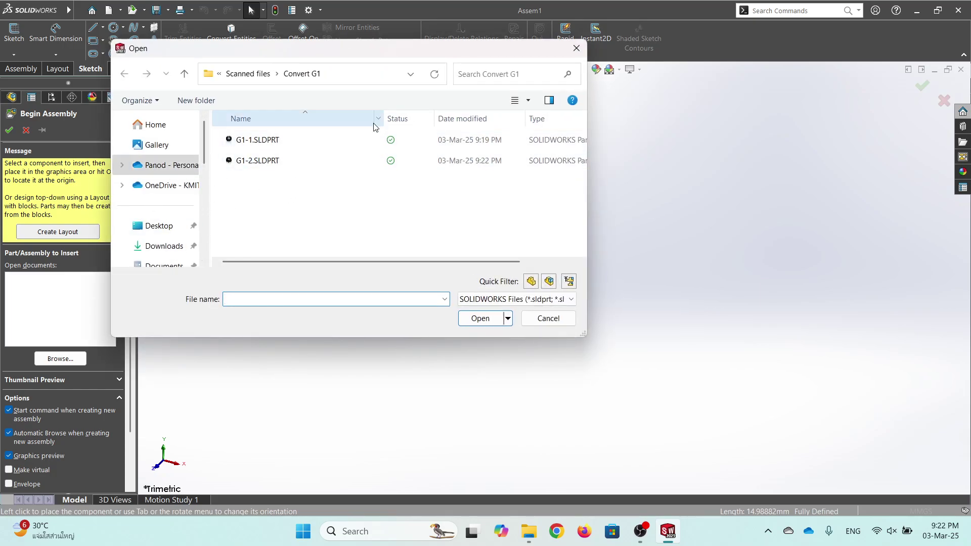
{"action": "double_click", "coordinate": [277, 140]}
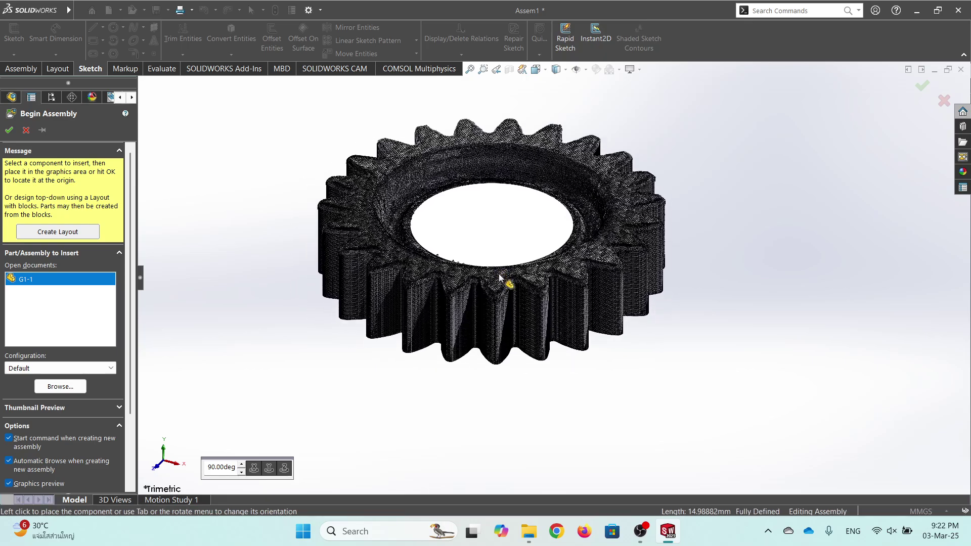
{"action": "left_click", "coordinate": [463, 273]}
{"action": "middle_click_drag", "start_coordinate": [584, 343], "coordinate": [514, 407]}
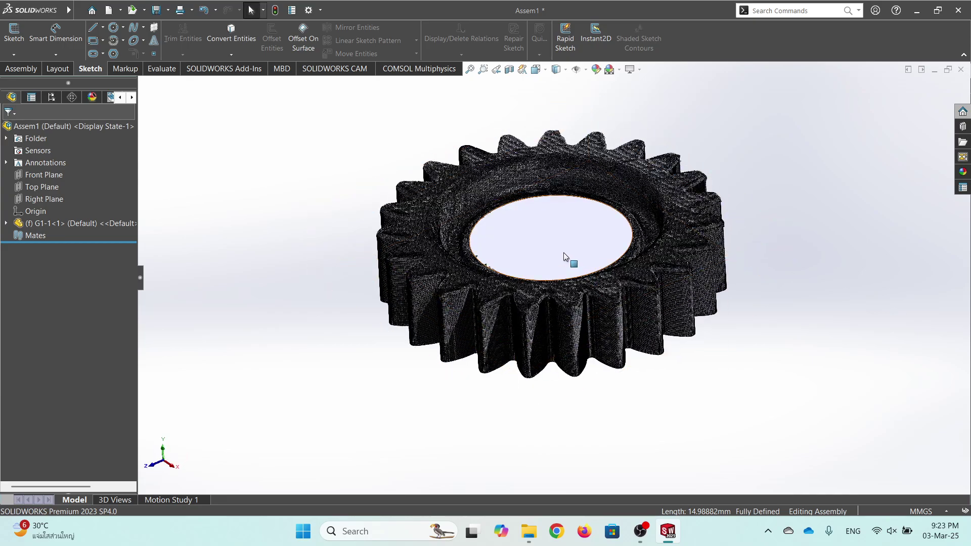
Float the fixed G1-1 component so that it can move freely in the assembly.
{"action": "left_click_drag", "start_coordinate": [628, 284], "coordinate": [692, 308]}
{"action": "left_click", "coordinate": [812, 480]}
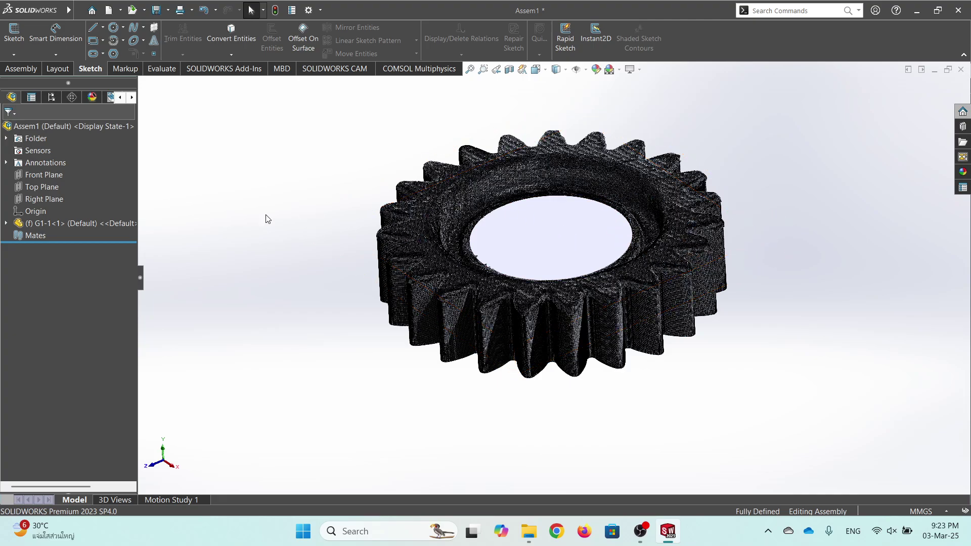
{"action": "left_click", "coordinate": [87, 227]}
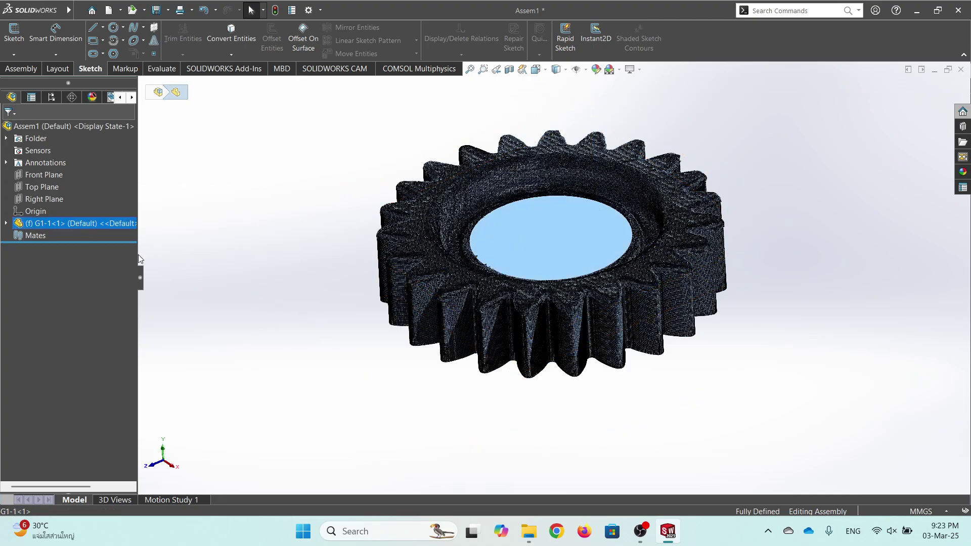
{"action": "right_click", "coordinate": [65, 222]}
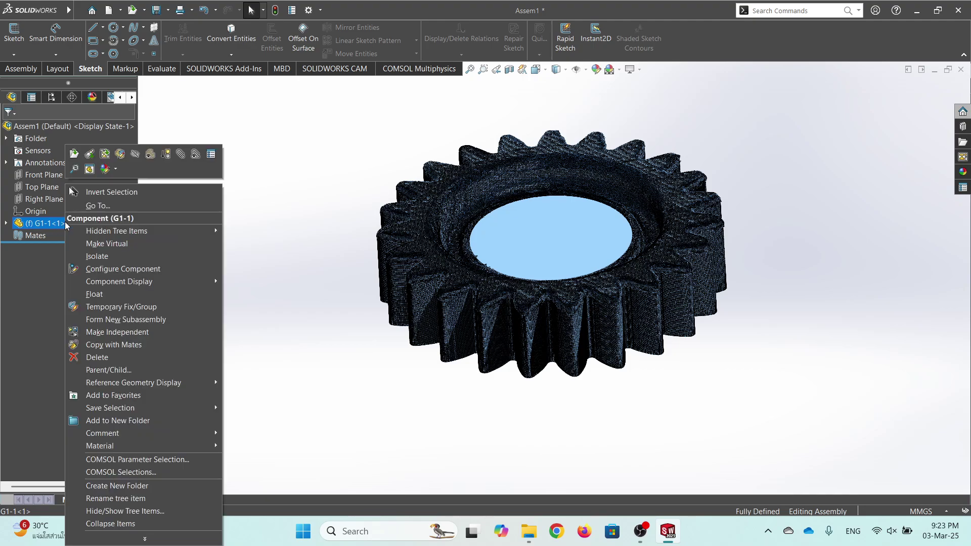
{"action": "left_click", "coordinate": [102, 295]}
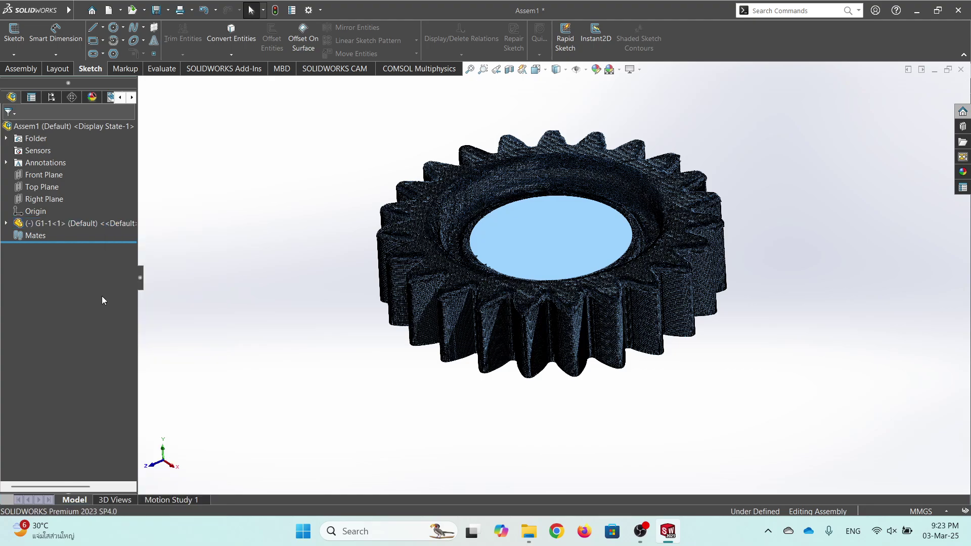
{"action": "right_click", "coordinate": [84, 223]}
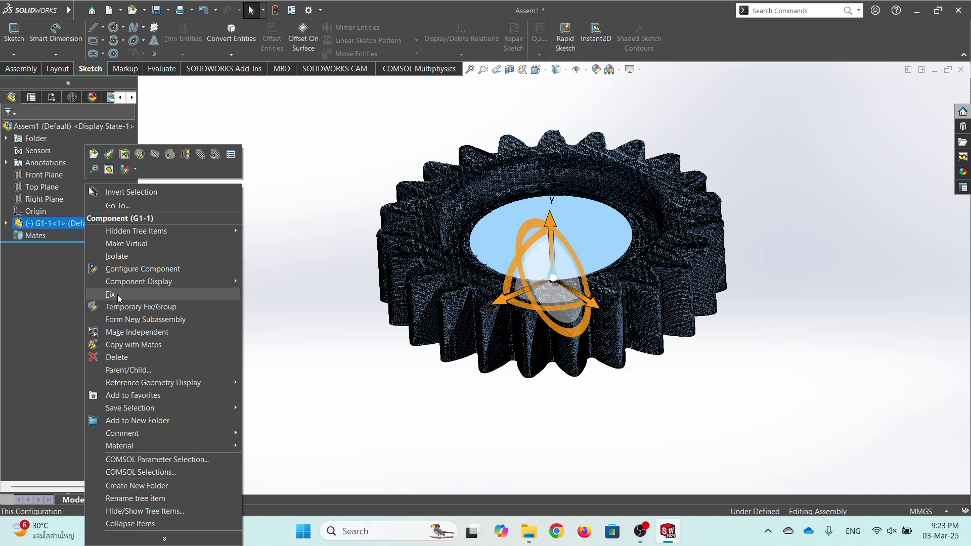
{"action": "left_click", "coordinate": [108, 297]}
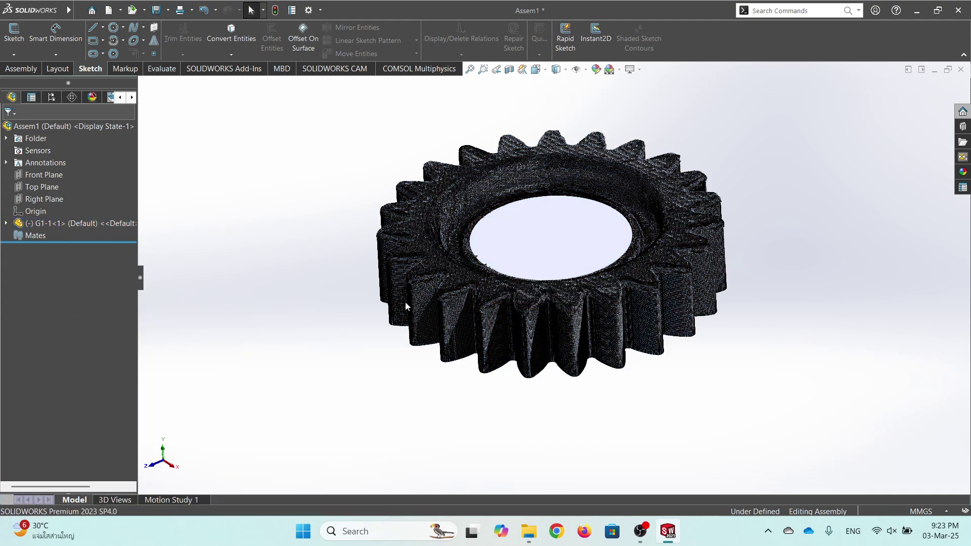
Try to move the floating G1-1 gear by grabbing its scanned mesh.
{"action": "middle_click_drag", "start_coordinate": [405, 302], "coordinate": [442, 273]}
{"action": "left_click_drag", "start_coordinate": [442, 274], "coordinate": [754, 350]}
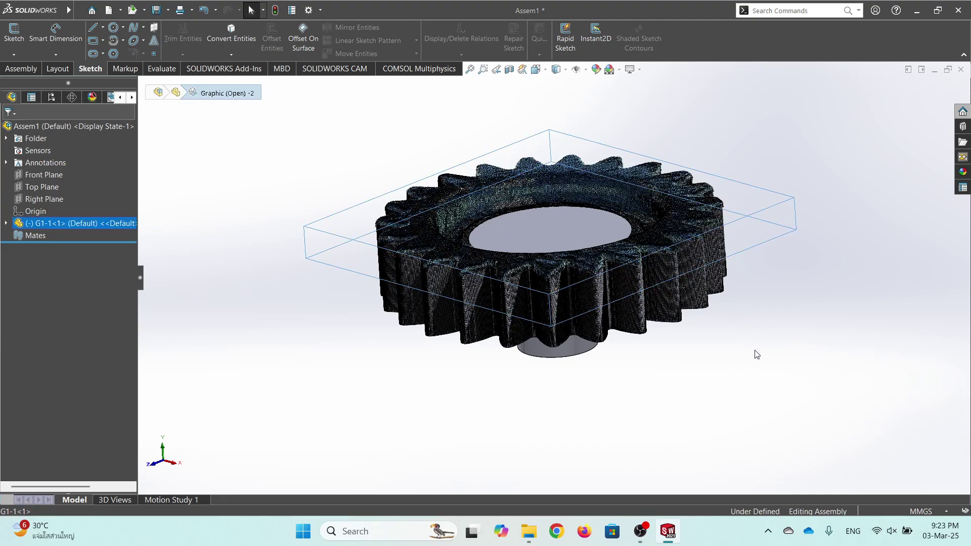
{"action": "middle_click_drag", "start_coordinate": [647, 317], "coordinate": [639, 243]}
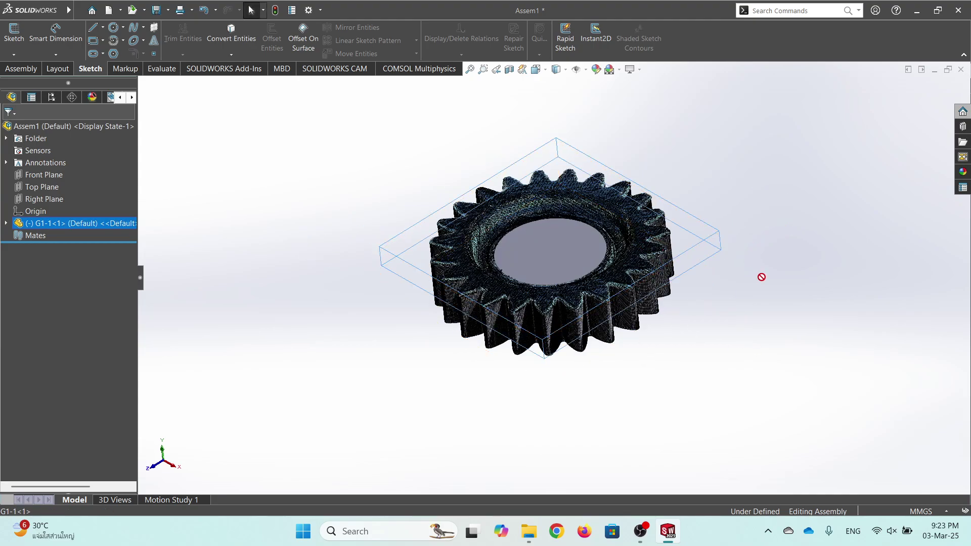
{"action": "middle_click_drag", "start_coordinate": [559, 307], "coordinate": [674, 205]}
{"action": "middle_click_drag", "start_coordinate": [667, 265], "coordinate": [665, 307]}
{"action": "left_click_drag", "start_coordinate": [666, 303], "coordinate": [745, 320]}
{"action": "left_click_drag", "start_coordinate": [644, 285], "coordinate": [720, 304]}
{"action": "left_click_drag", "start_coordinate": [600, 216], "coordinate": [602, 252]}
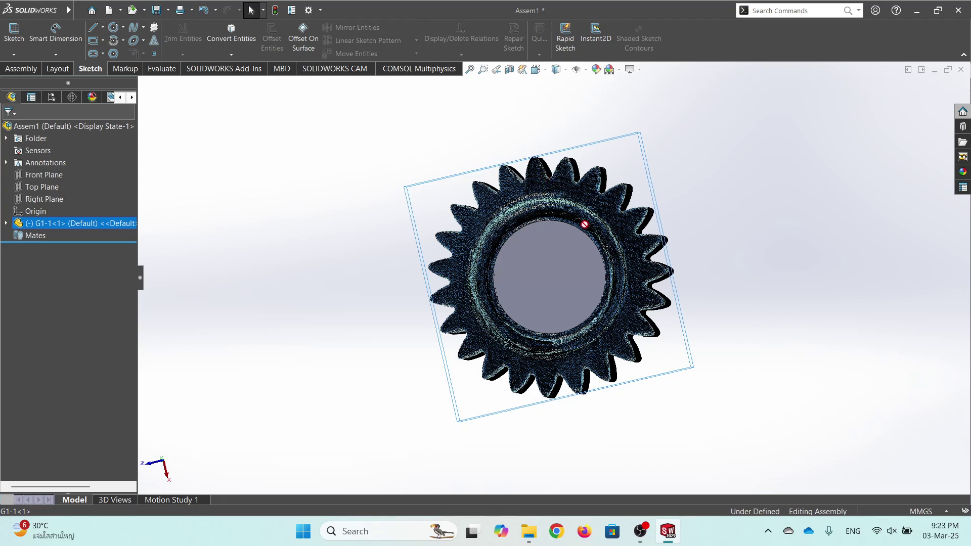
Move the G1-1 gear aside by its solid bore disc to make room for a second gear.
{"action": "left_click_drag", "start_coordinate": [576, 295], "coordinate": [559, 252]}
{"action": "left_click", "coordinate": [727, 225]}
{"action": "left_click", "coordinate": [586, 185]}
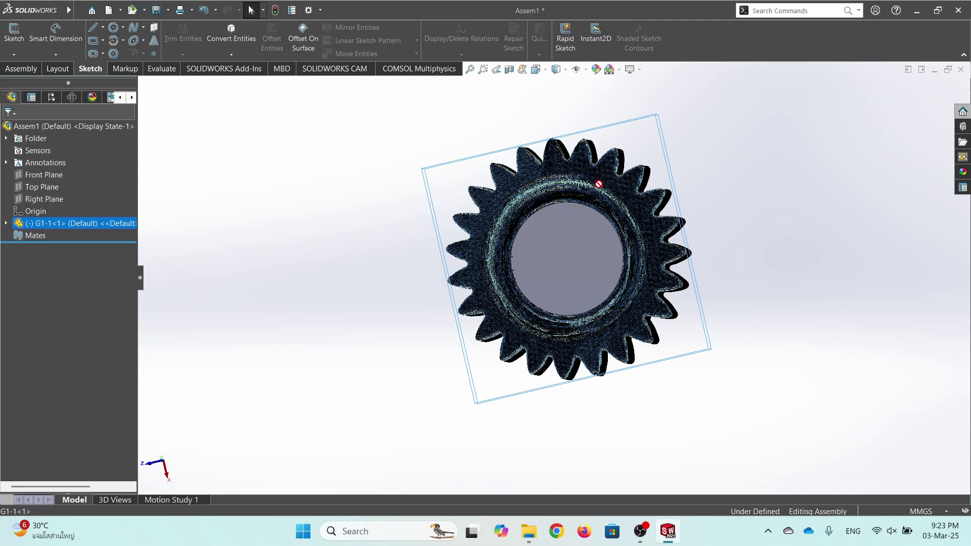
{"action": "left_click", "coordinate": [775, 185]}
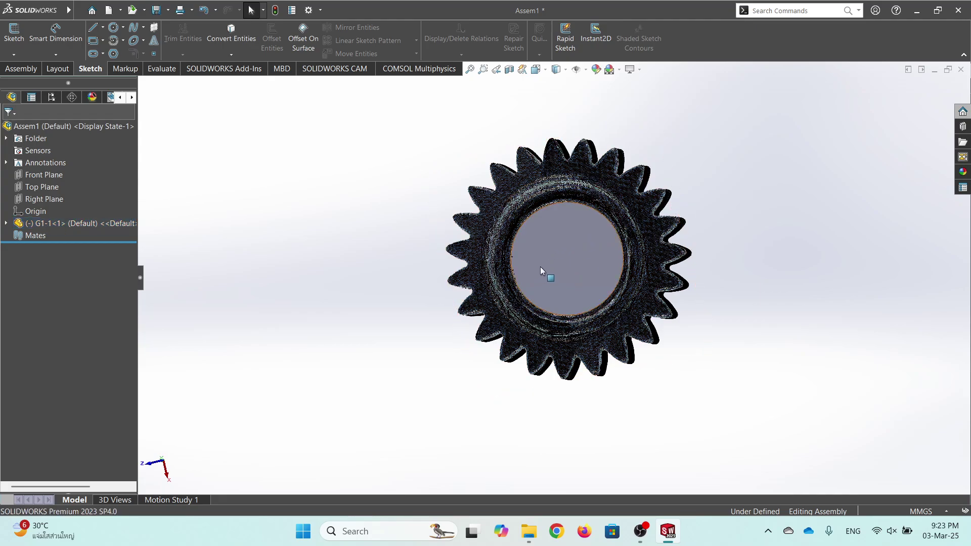
{"action": "left_click_drag", "start_coordinate": [540, 266], "coordinate": [468, 271]}
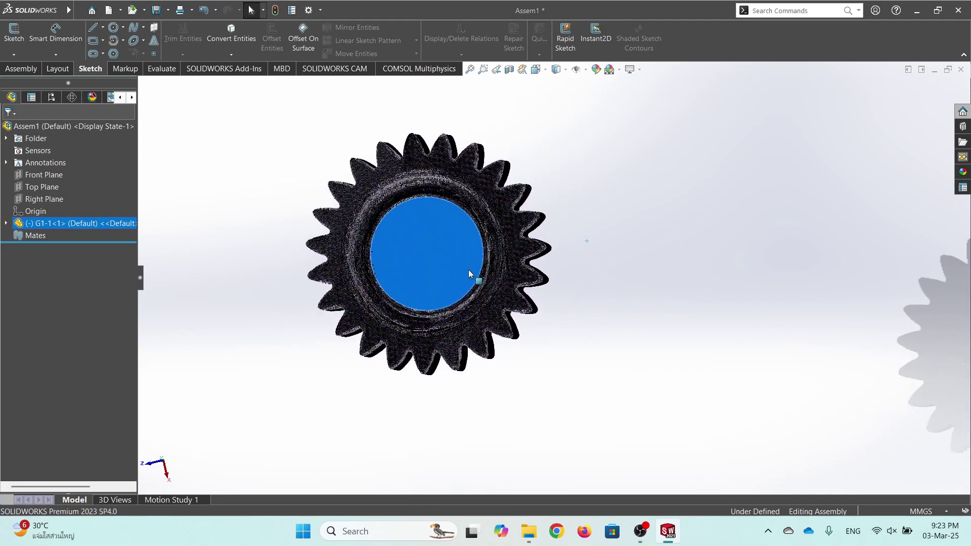
{"action": "middle_click_drag", "start_coordinate": [568, 182], "coordinate": [605, 160]}
{"action": "left_click", "coordinate": [606, 159]}
Switch to File Explorer, open the Convert G1 folder and insert G1-2.SLDPRT into the assembly beside G1-1.
{"action": "left_click", "coordinate": [521, 533]}
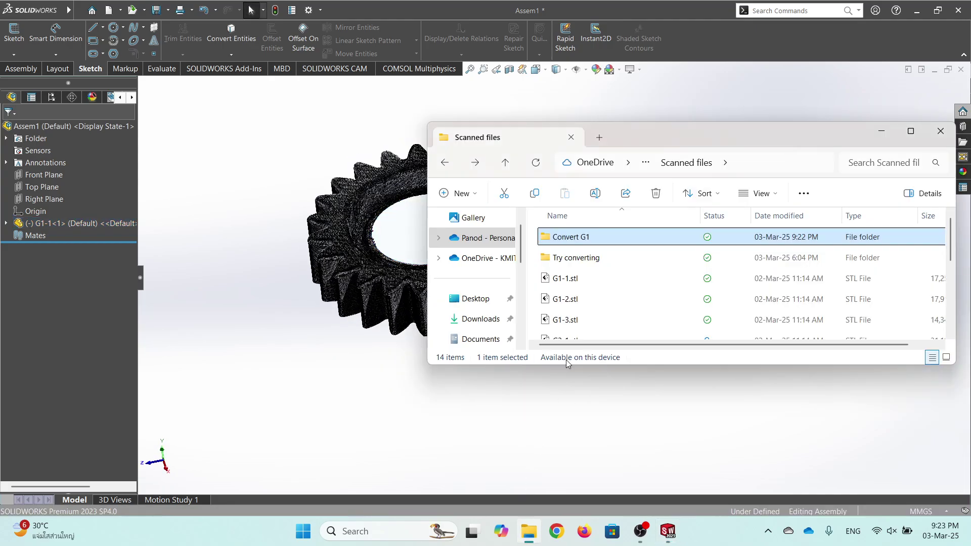
{"action": "double_click", "coordinate": [585, 238]}
{"action": "left_click_drag", "start_coordinate": [636, 139], "coordinate": [302, 159]}
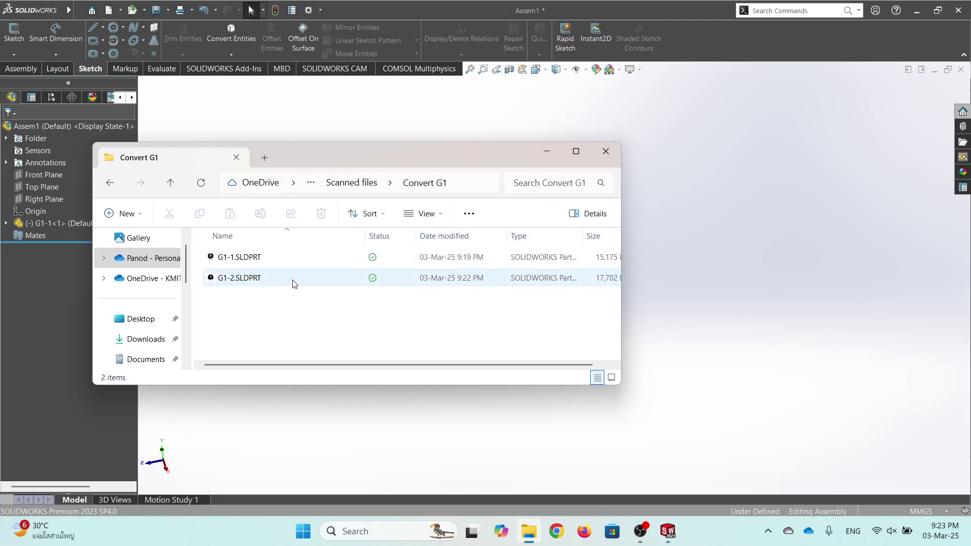
{"action": "left_click", "coordinate": [264, 286]}
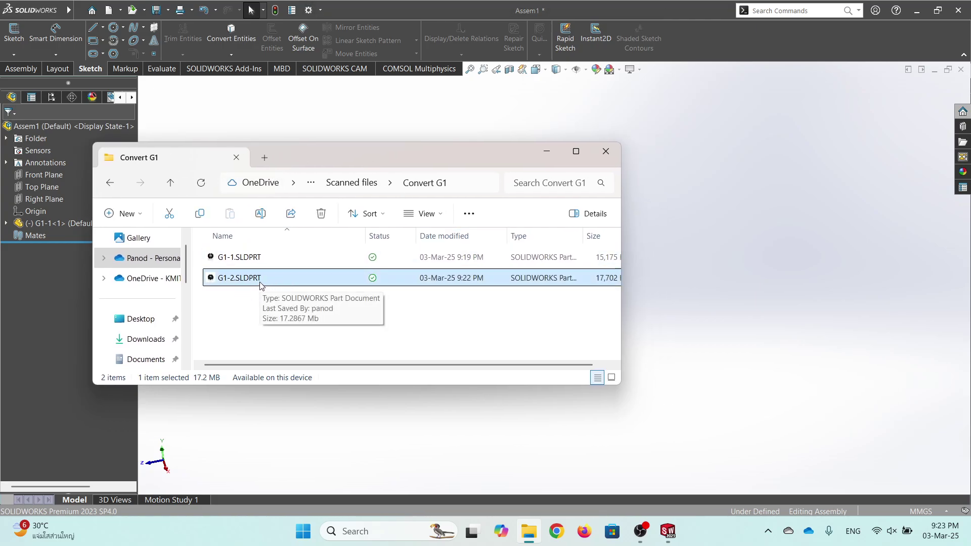
{"action": "left_click_drag", "start_coordinate": [261, 286], "coordinate": [710, 298]}
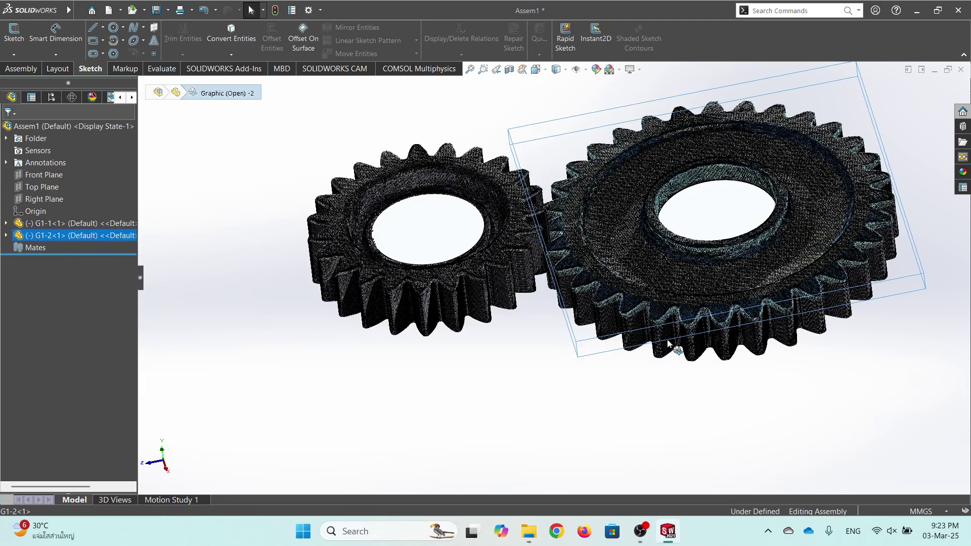
Reposition the G1-2 gear beside G1-1 by its bore disc and orient the view face-on to both gears.
{"action": "left_click_drag", "start_coordinate": [763, 207], "coordinate": [754, 186]}
{"action": "middle_click_drag", "start_coordinate": [755, 187], "coordinate": [706, 186]}
{"action": "scroll", "coordinate": [739, 244], "scroll_direction": "up", "scroll_amount": 5}
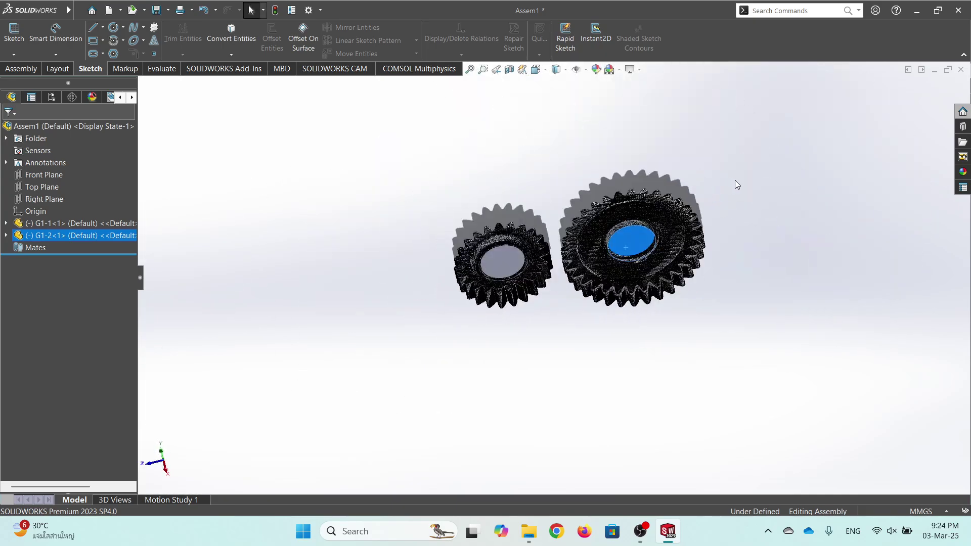
{"action": "key", "text": "Escape"}
{"action": "key", "text": "space"}
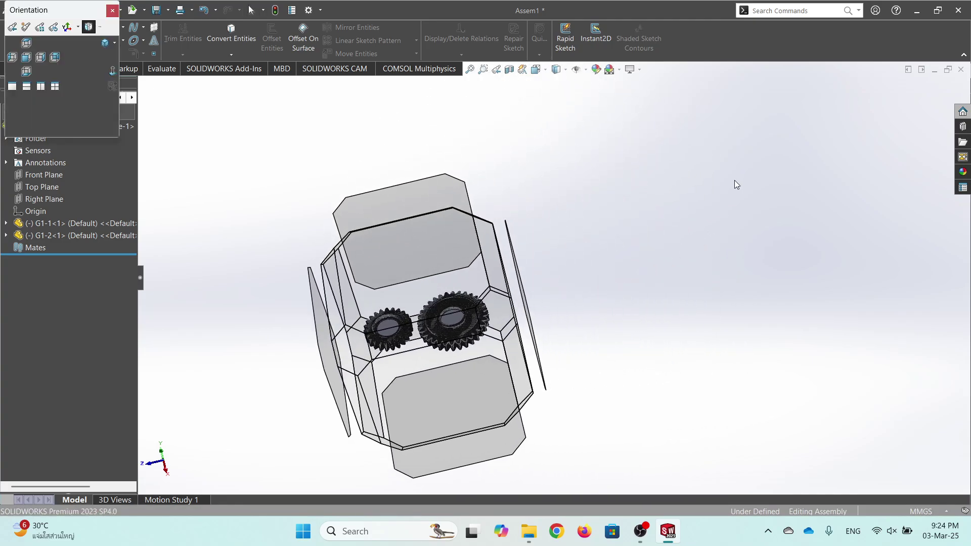
{"action": "left_click", "coordinate": [424, 256]}
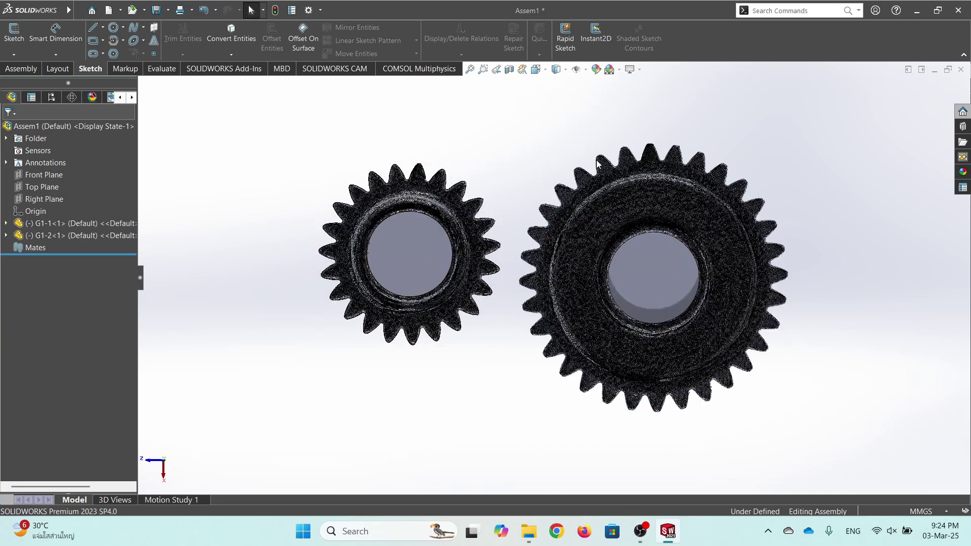
Slide the G1-2 gear towards G1-1 by its bore disc in small moves until their teeth mesh.
{"action": "left_click_drag", "start_coordinate": [656, 271], "coordinate": [625, 273]}
{"action": "scroll", "coordinate": [465, 274], "scroll_direction": "down", "scroll_amount": 3}
{"action": "scroll", "coordinate": [482, 279], "scroll_direction": "down", "scroll_amount": 2}
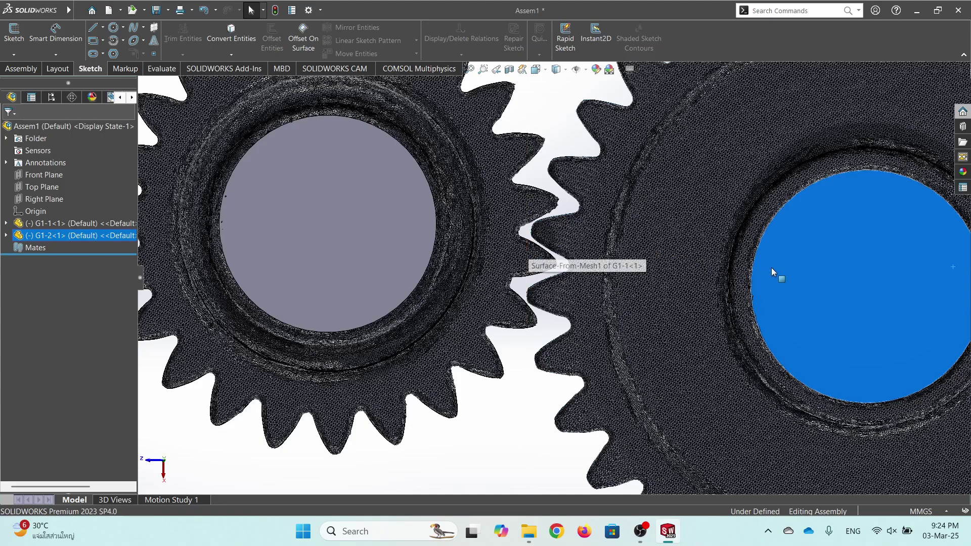
{"action": "scroll", "coordinate": [523, 212], "scroll_direction": "down", "scroll_amount": 1}
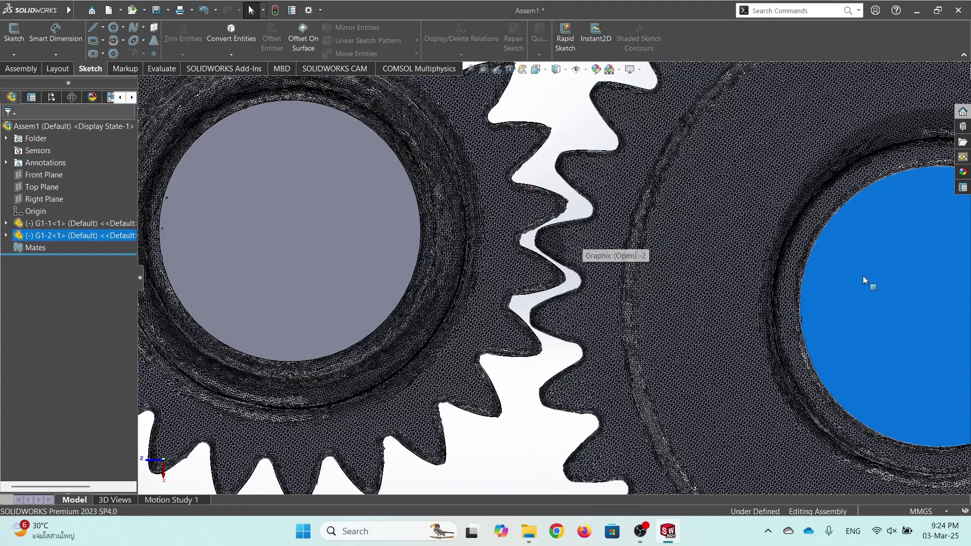
{"action": "left_click", "coordinate": [881, 259]}
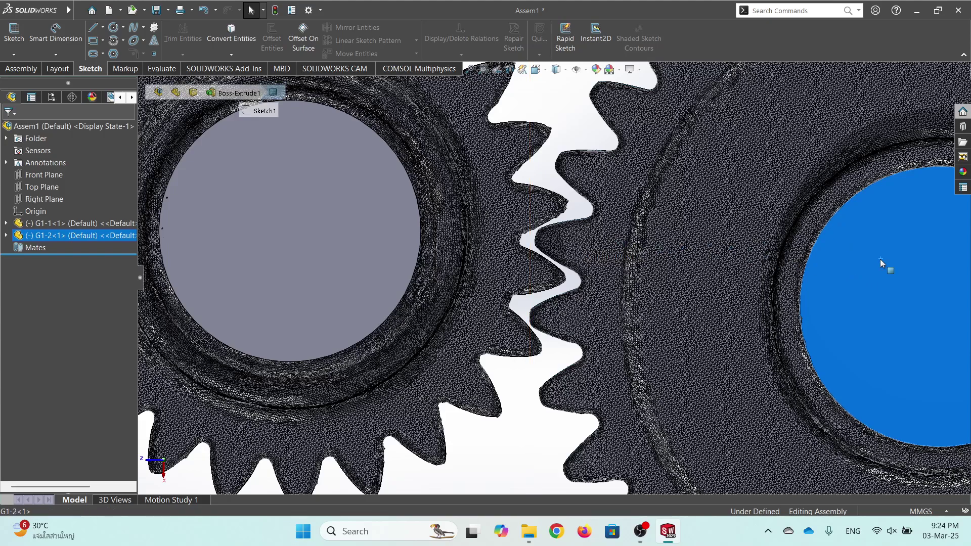
{"action": "left_click_drag", "start_coordinate": [880, 259], "coordinate": [877, 259]}
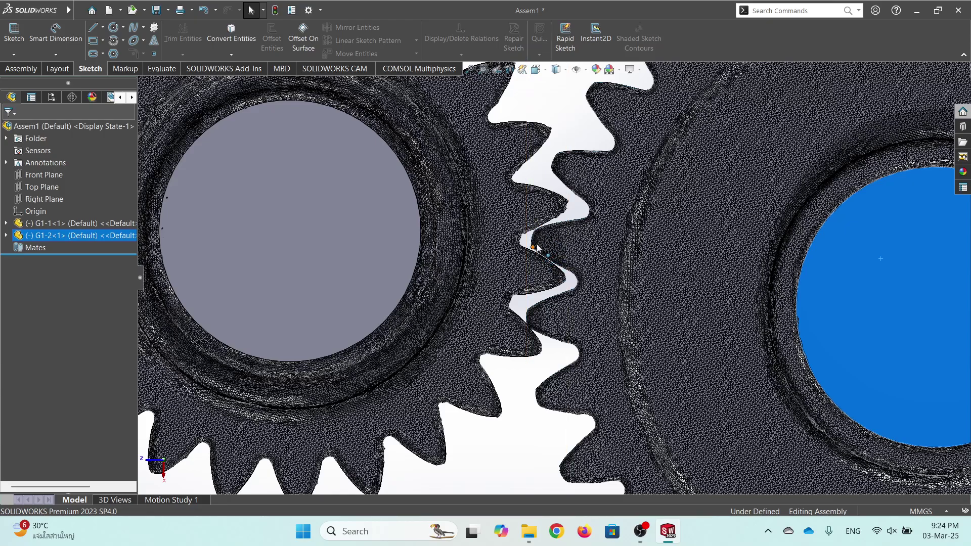
{"action": "scroll", "coordinate": [537, 252], "scroll_direction": "up", "scroll_amount": 5}
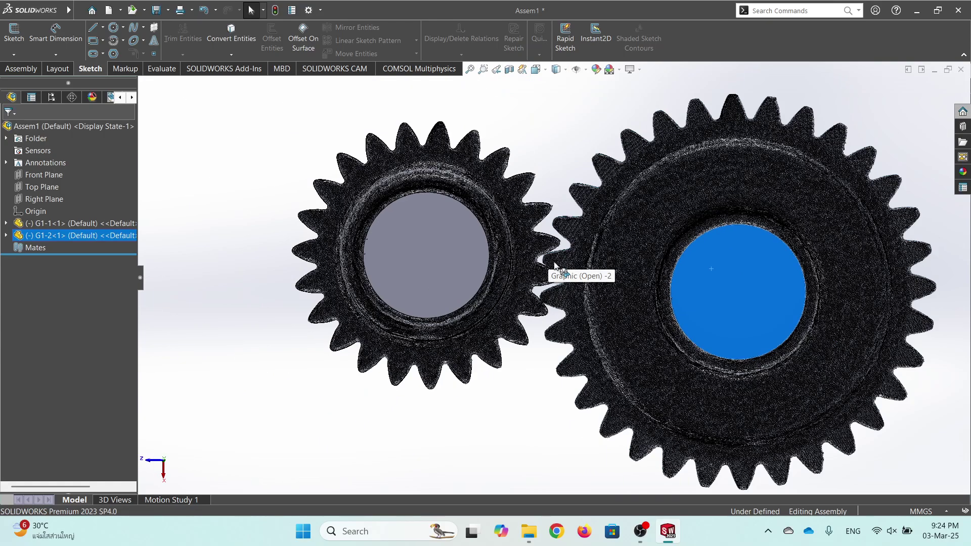
{"action": "left_click", "coordinate": [556, 134]}
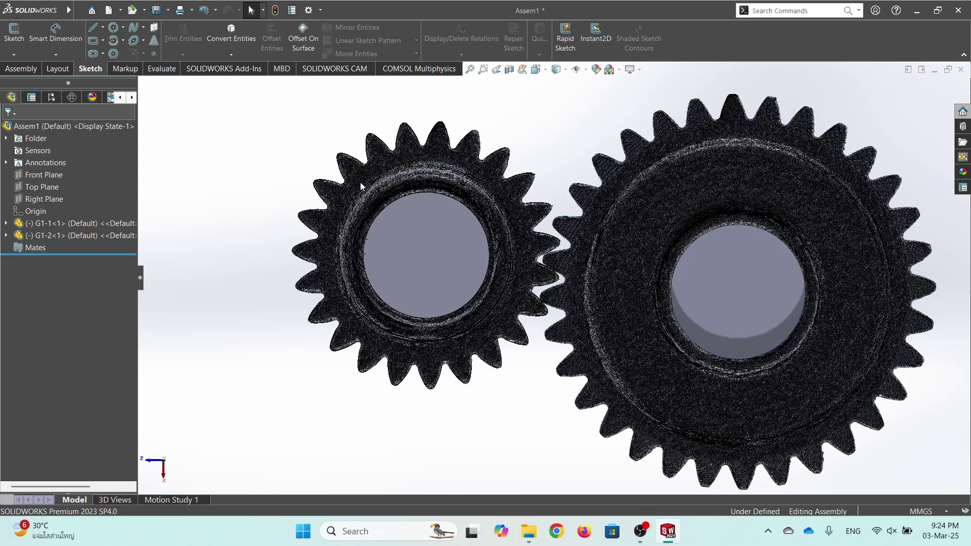
{"action": "scroll", "coordinate": [412, 195], "scroll_direction": "up", "scroll_amount": 4}
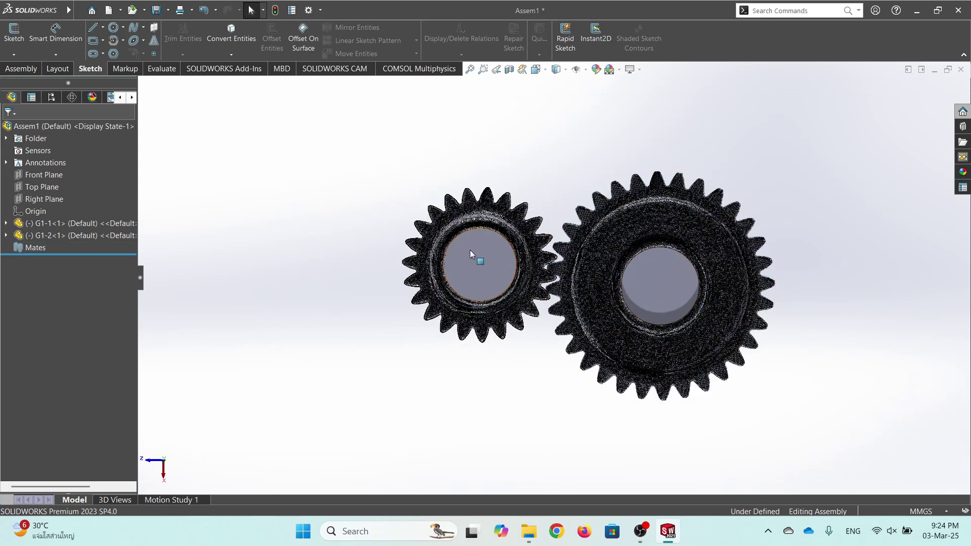
Start a sketch on the assembly's Top Plane and place a point at the bore centre of each gear.
{"action": "left_click", "coordinate": [55, 189]}
{"action": "right_click", "coordinate": [48, 189]}
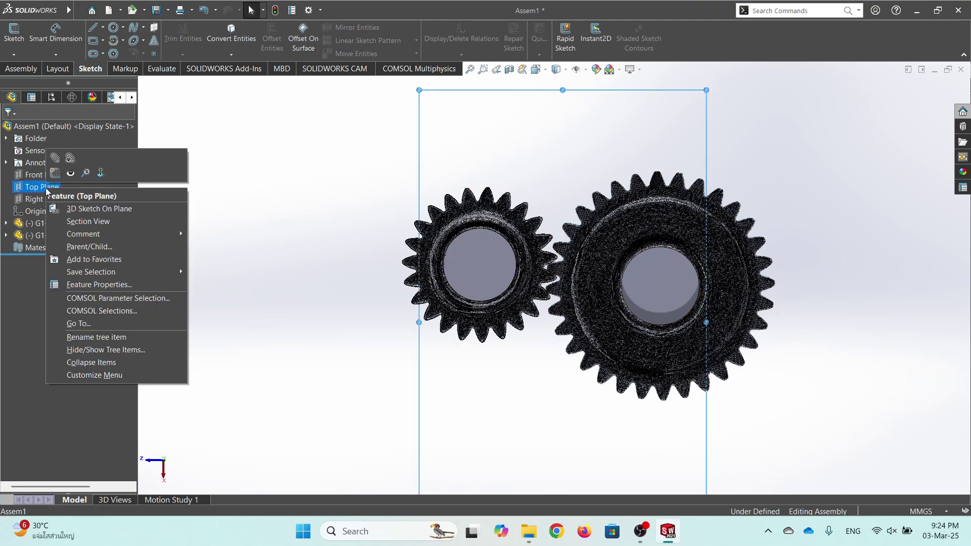
{"action": "left_click", "coordinate": [54, 174]}
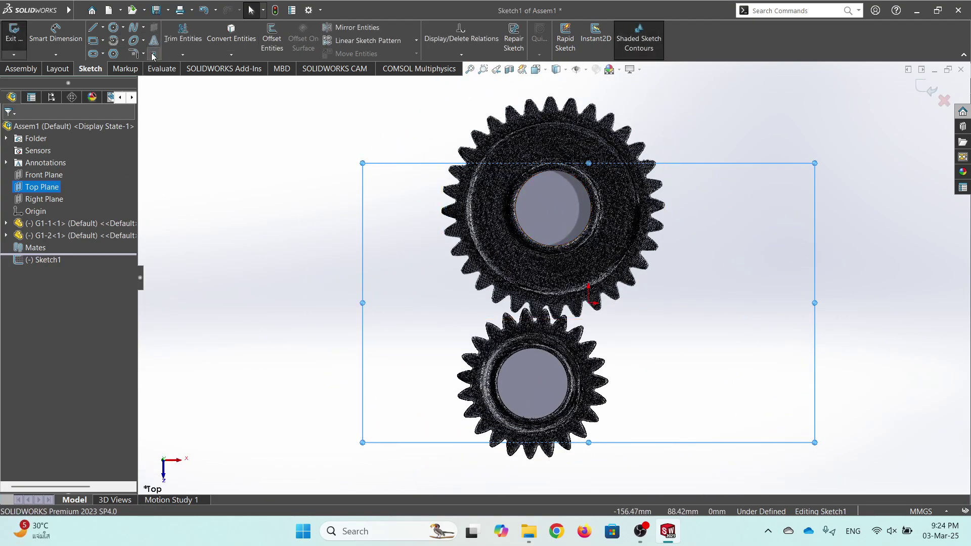
{"action": "left_click", "coordinate": [336, 190]}
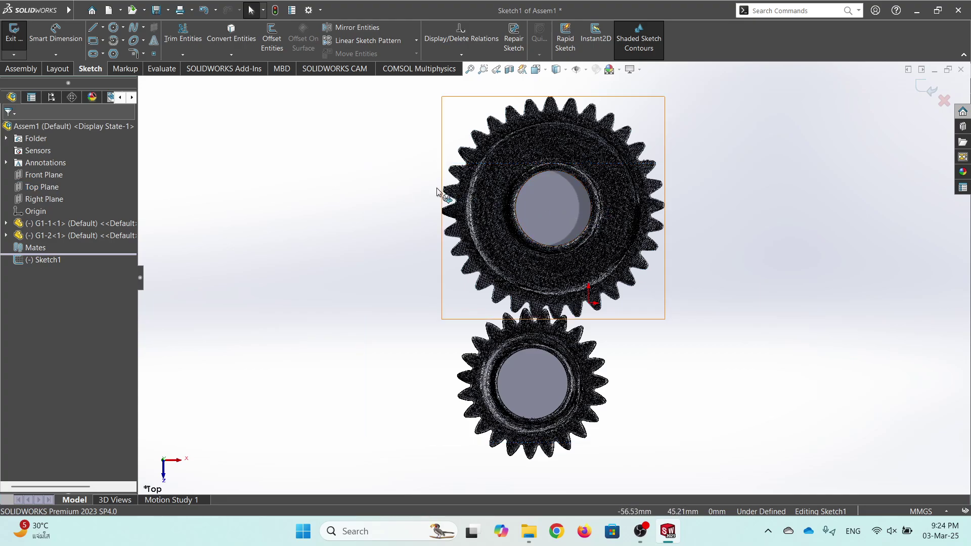
{"action": "left_click", "coordinate": [153, 53]}
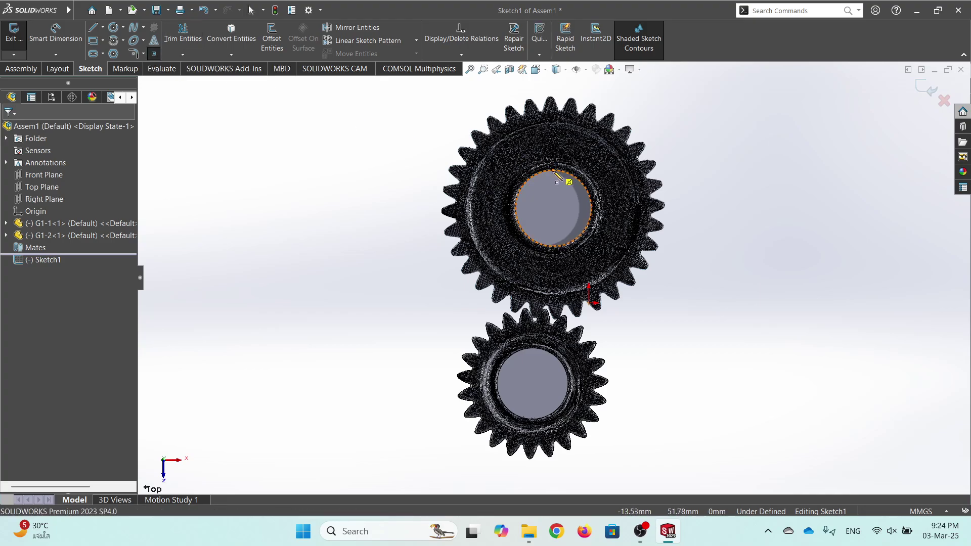
{"action": "left_click", "coordinate": [555, 212]}
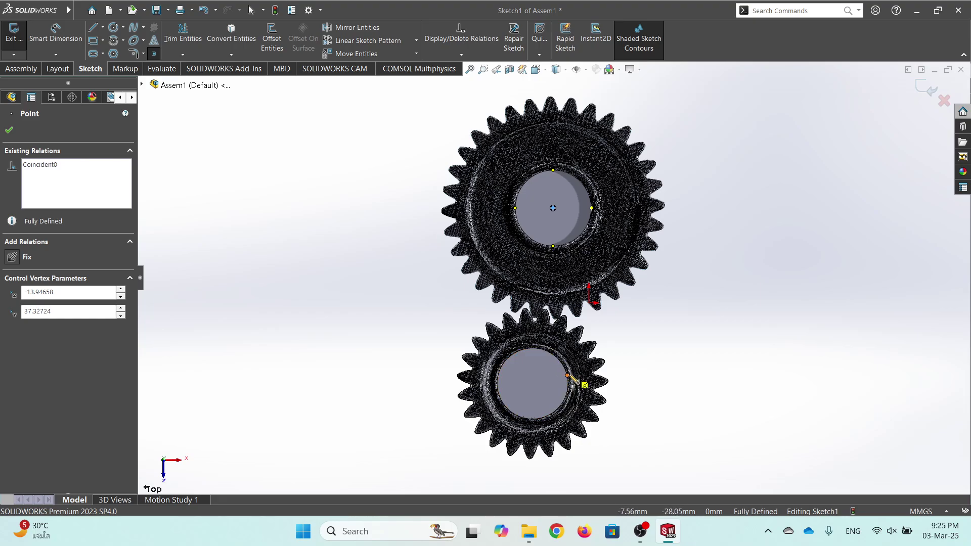
{"action": "left_click", "coordinate": [533, 383]}
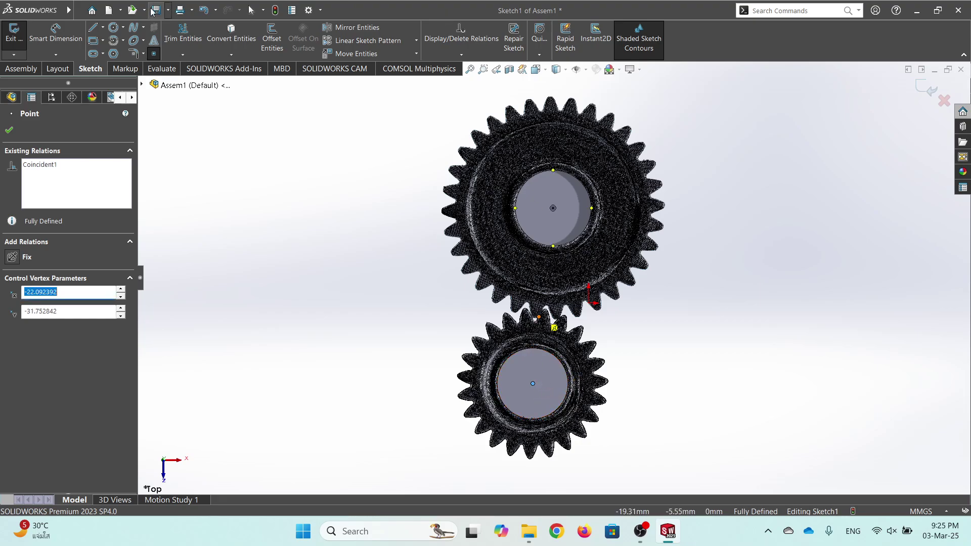
Check the centre distance between the two gears by stretching a line between their bore-centre points without keeping it.
{"action": "left_click", "coordinate": [90, 30]}
{"action": "left_click", "coordinate": [552, 208]}
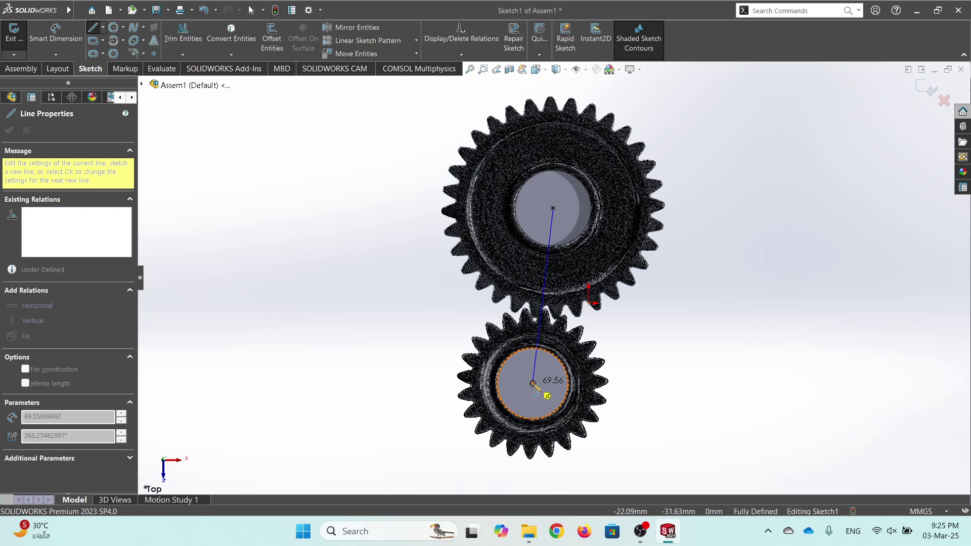
{"action": "key", "text": "Escape"}
{"action": "key", "text": "Escape"}
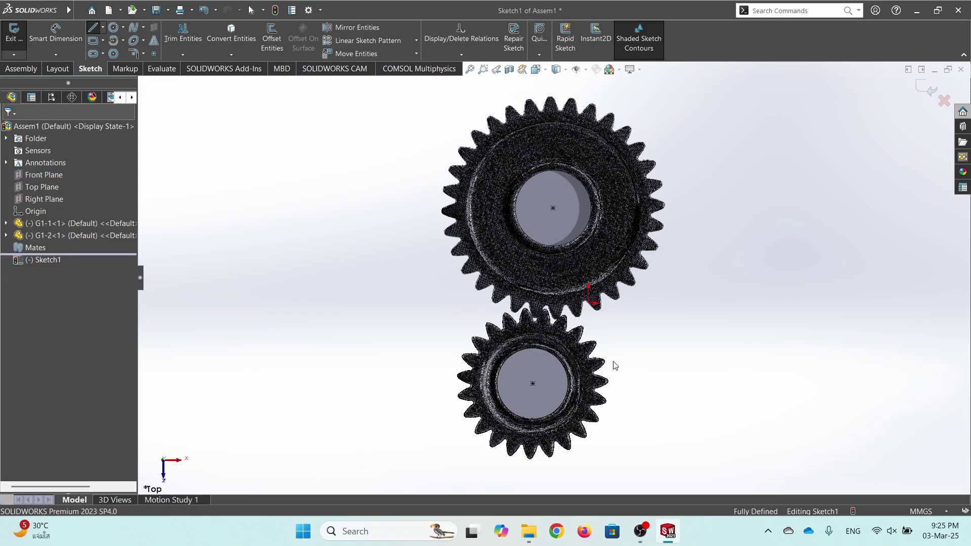